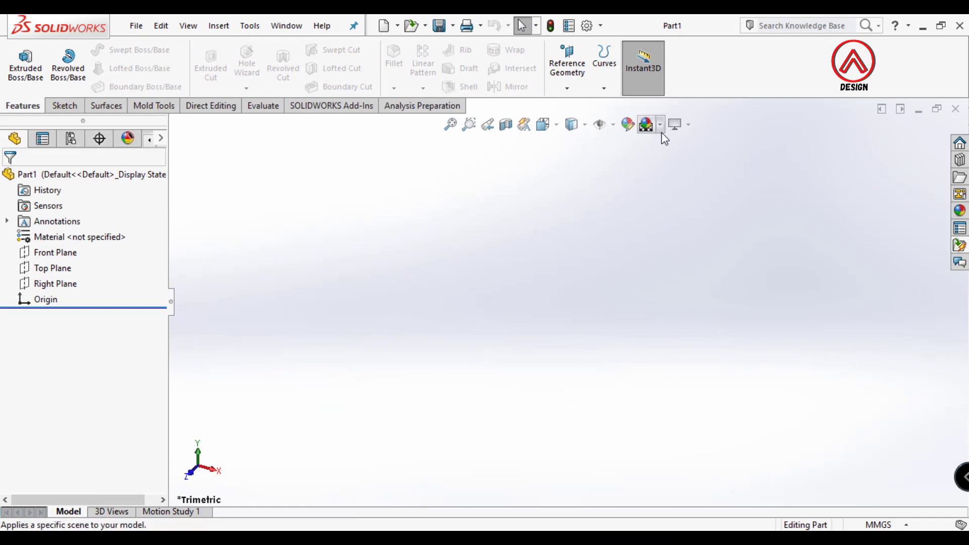
- Apply the Plain White scene and sketch a vertical centerline from the origin on Front Plane
{"action": "left_click", "coordinate": [660, 127]}
{"action": "left_click", "coordinate": [671, 159]}
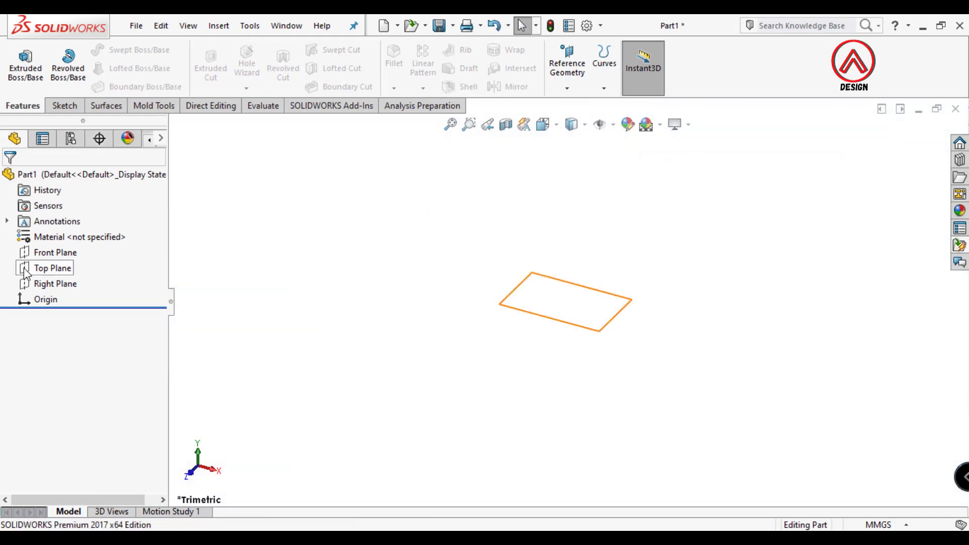
{"action": "left_click", "coordinate": [51, 252]}
{"action": "left_click", "coordinate": [59, 230]}
{"action": "left_click", "coordinate": [107, 50]}
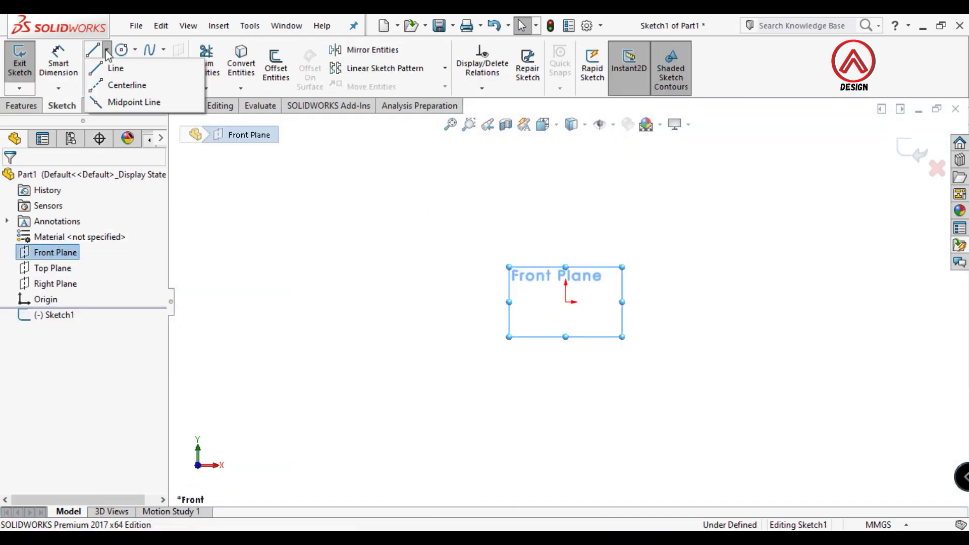
{"action": "left_click", "coordinate": [126, 84]}
{"action": "left_click", "coordinate": [565, 302]}
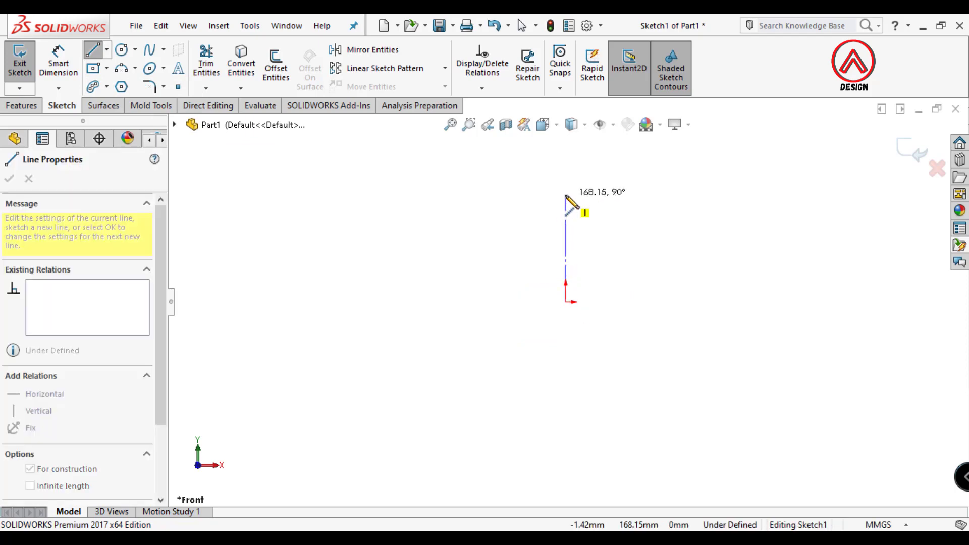
{"action": "left_click", "coordinate": [565, 187]}
{"action": "key", "text": "Escape"}
- Draw a closed rectangular profile beside the centerline
{"action": "scroll", "coordinate": [539, 231], "scroll_direction": "down", "scroll_amount": 2}
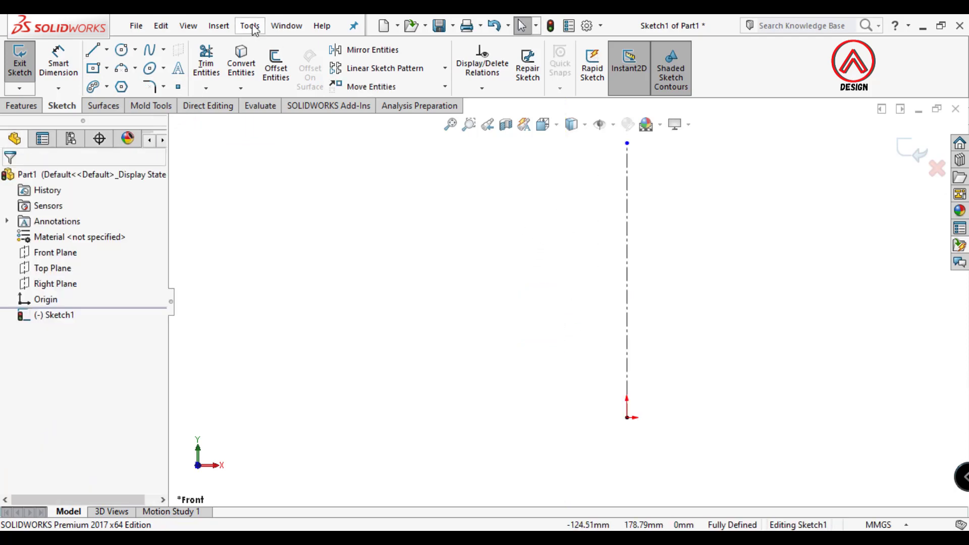
{"action": "key", "text": "l"}
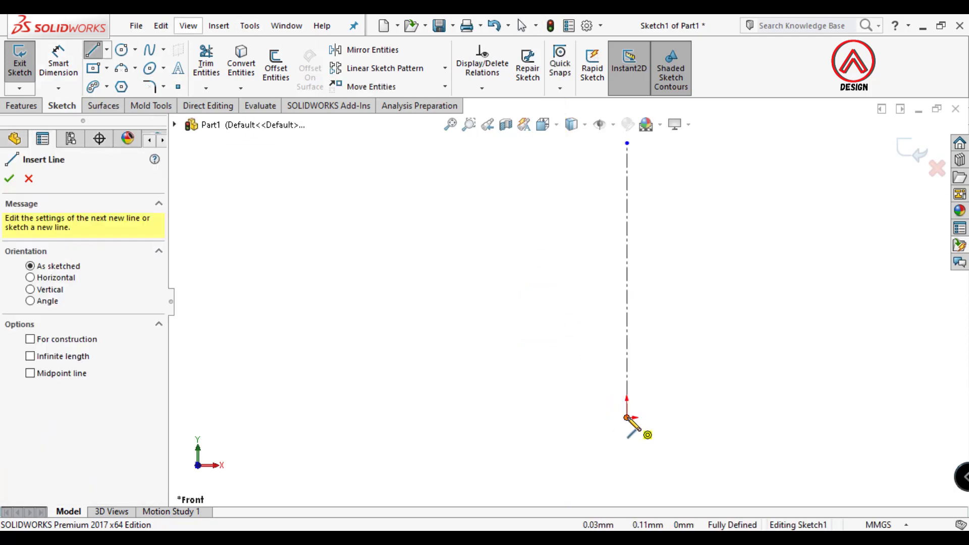
{"action": "left_click", "coordinate": [626, 417]}
{"action": "left_click", "coordinate": [508, 288]}
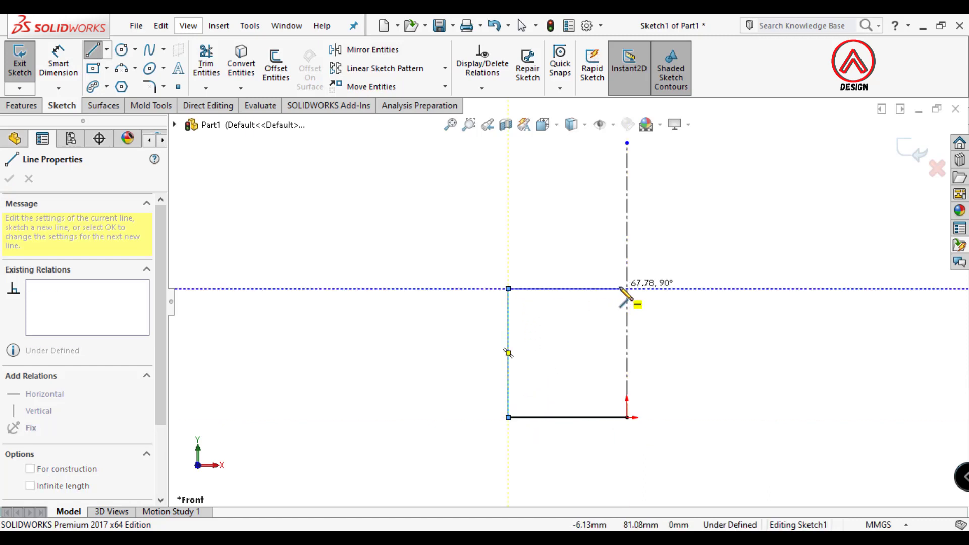
{"action": "left_click", "coordinate": [626, 289]}
{"action": "left_click", "coordinate": [626, 417]}
- Dimension the profile 85 mm tall and 148 mm in diameter across the centerline
{"action": "left_click", "coordinate": [59, 63]}
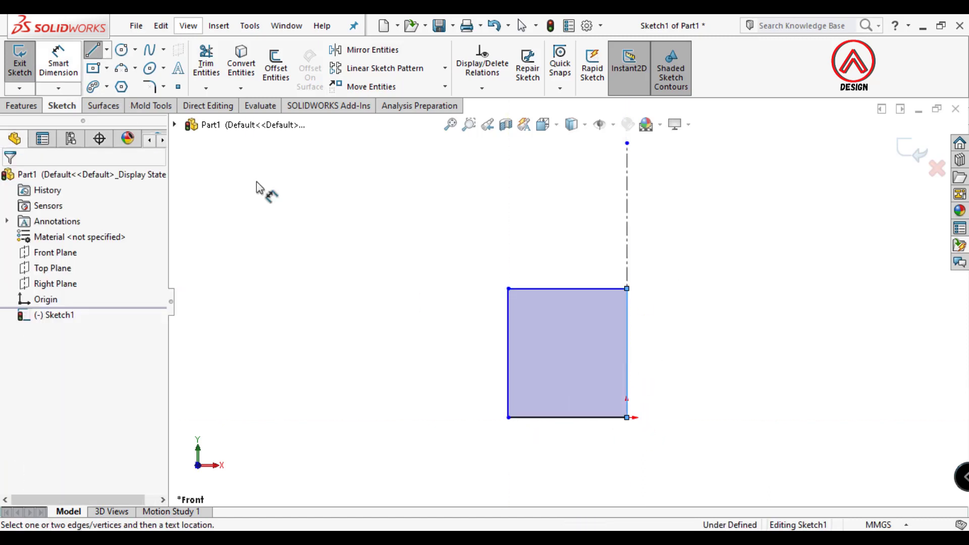
{"action": "left_click", "coordinate": [507, 314]}
{"action": "left_click", "coordinate": [459, 339]}
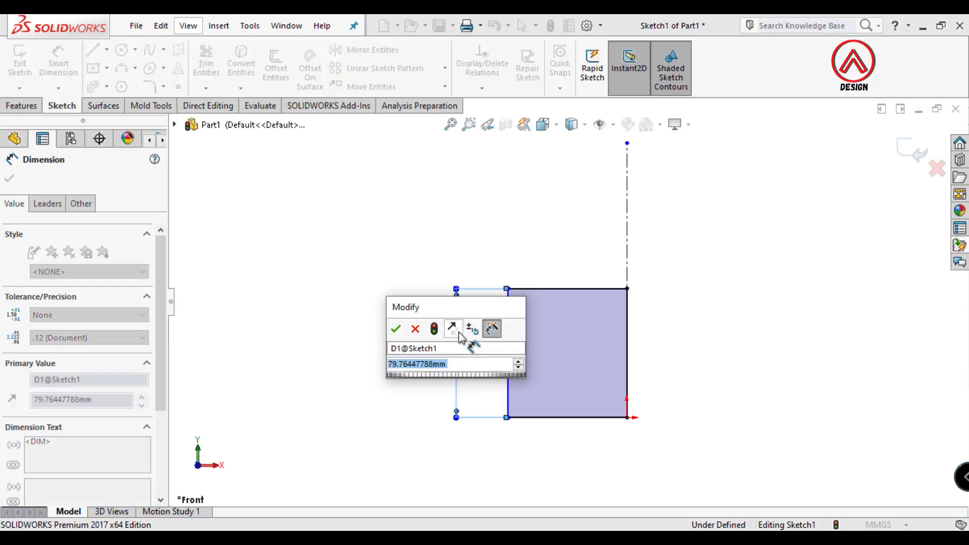
{"action": "type", "text": "85"}
{"action": "key", "text": "Return"}
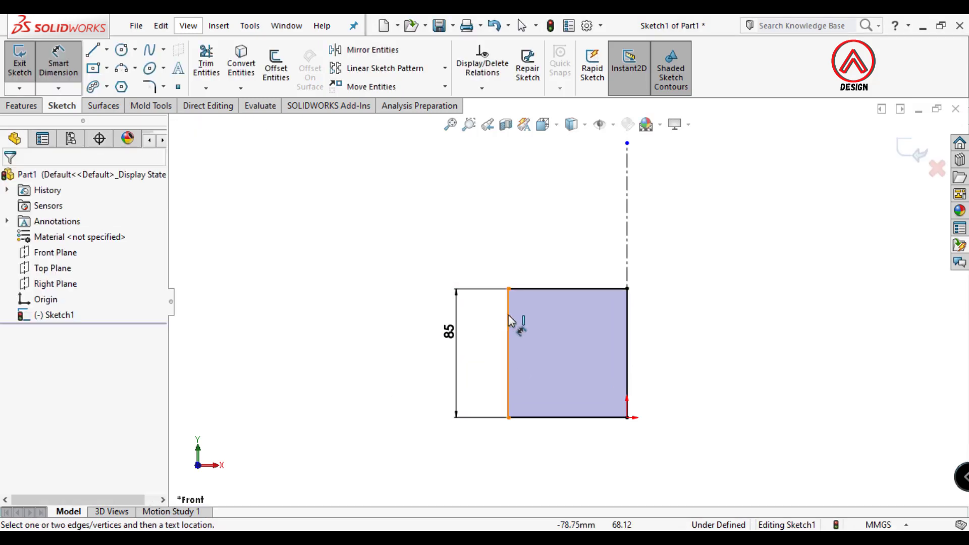
{"action": "left_click", "coordinate": [627, 303]}
{"action": "left_click", "coordinate": [630, 287]}
{"action": "left_click", "coordinate": [681, 247]}
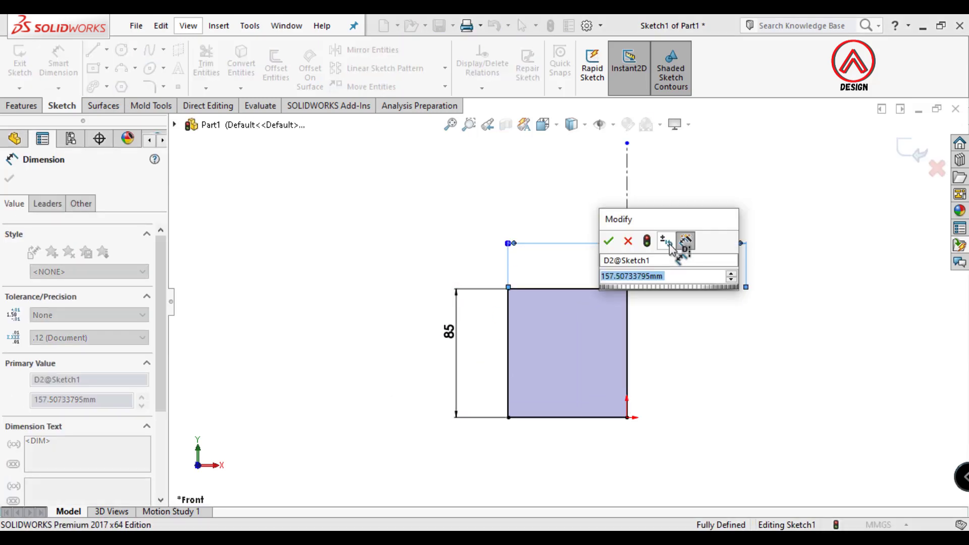
{"action": "type", "text": "148"}
{"action": "key", "text": "Return"}
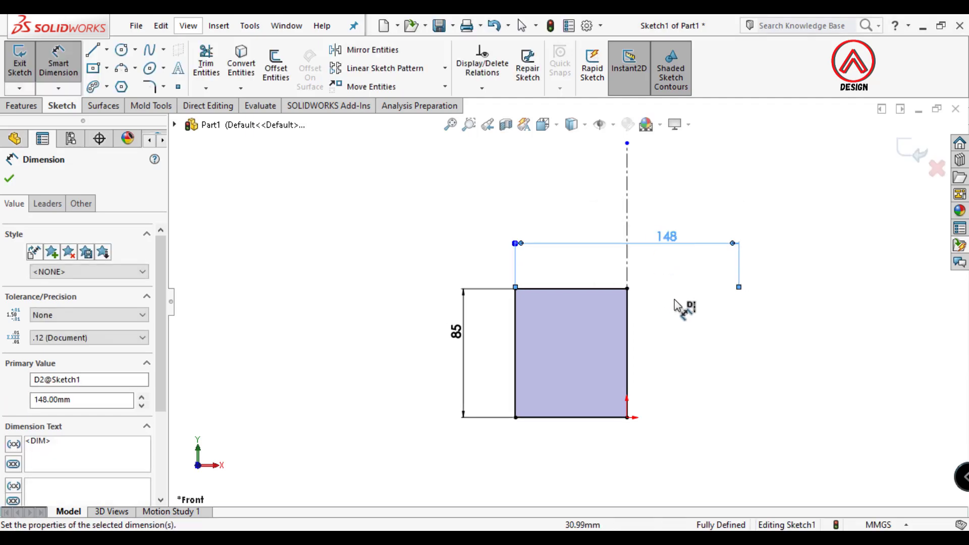
{"action": "left_click", "coordinate": [676, 306]}
- Revolve the profile around the centerline into a solid cylinder
{"action": "left_click", "coordinate": [21, 106]}
{"action": "left_click", "coordinate": [69, 66]}
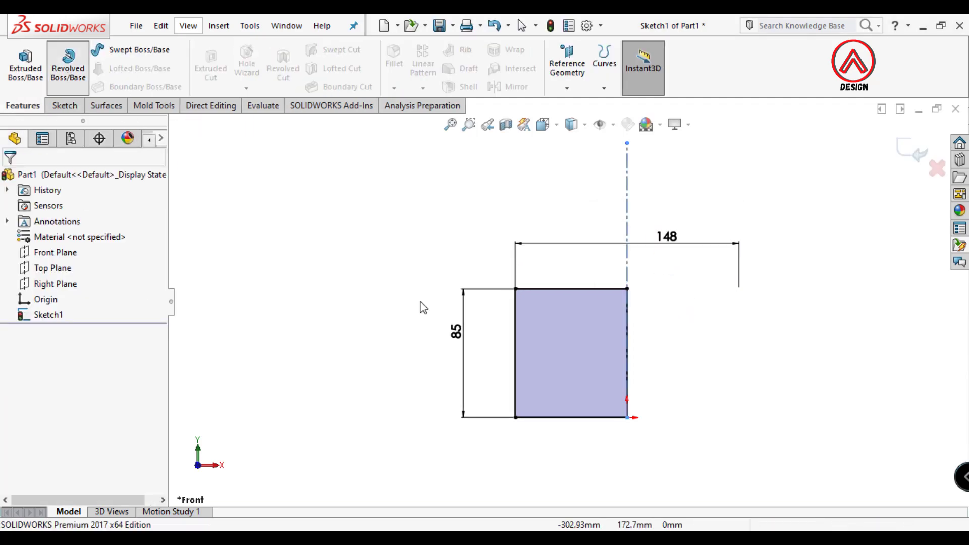
{"action": "left_click", "coordinate": [9, 179]}
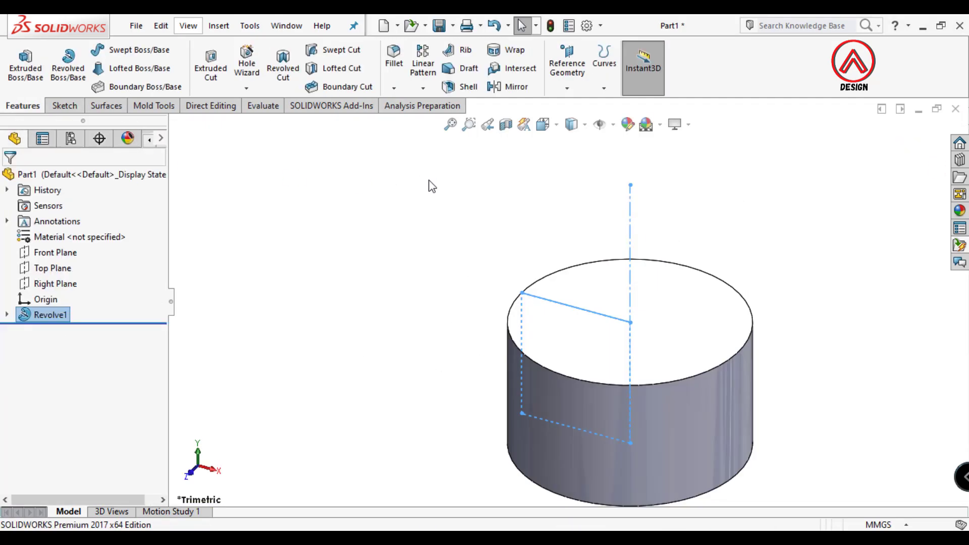
- View the cylinder's top face Normal To and start a sketch on it
{"action": "left_click", "coordinate": [543, 124]}
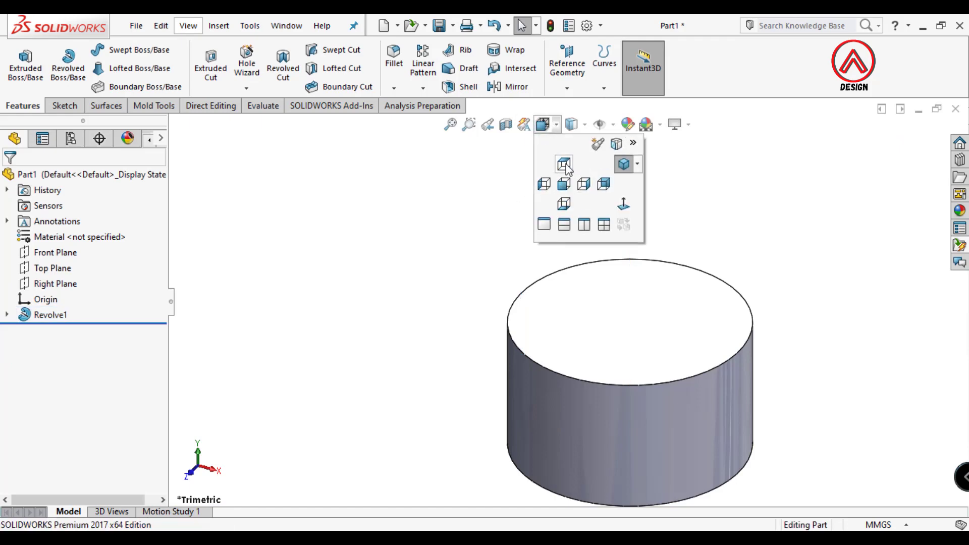
{"action": "left_click", "coordinate": [585, 280]}
{"action": "left_click", "coordinate": [706, 244]}
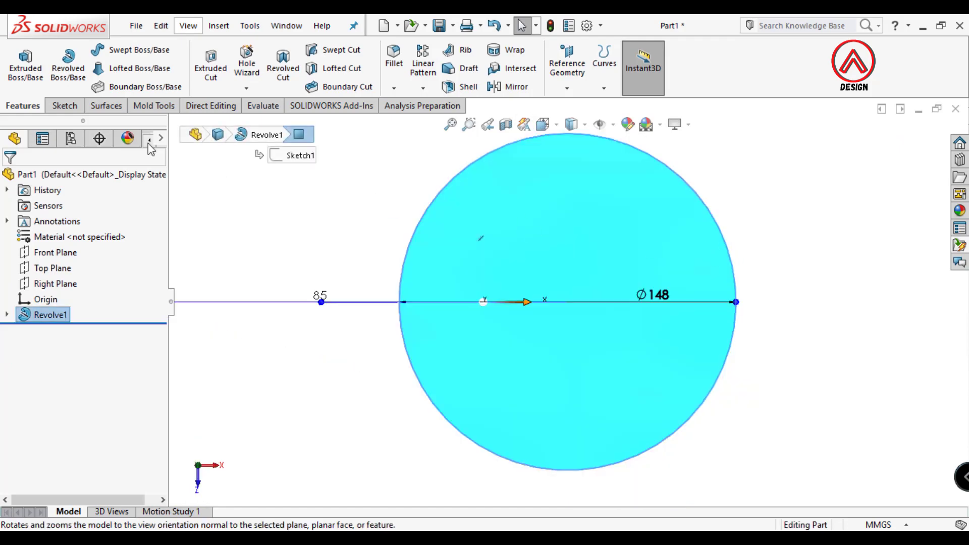
{"action": "left_click", "coordinate": [67, 108]}
{"action": "left_click", "coordinate": [19, 61]}
- Draw a Ø50 mm circle centred on the origin
{"action": "left_click", "coordinate": [121, 49]}
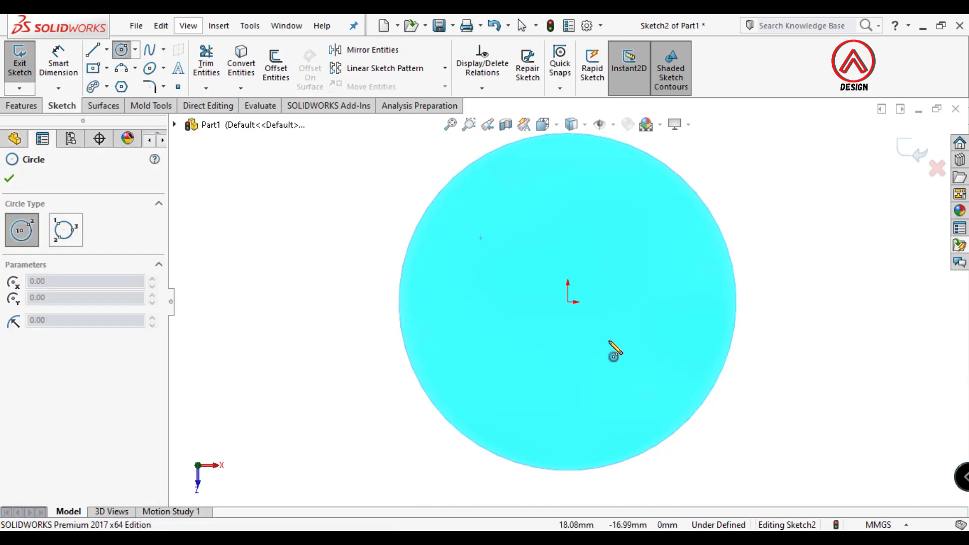
{"action": "left_click", "coordinate": [567, 302]}
{"action": "left_click", "coordinate": [611, 258]}
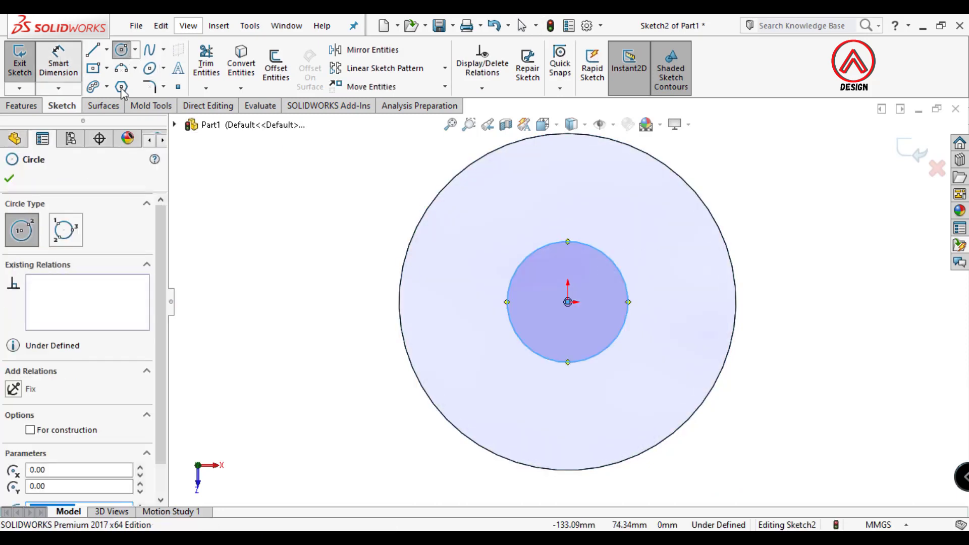
{"action": "left_click", "coordinate": [58, 63]}
{"action": "left_click", "coordinate": [617, 265]}
{"action": "left_click", "coordinate": [764, 151]}
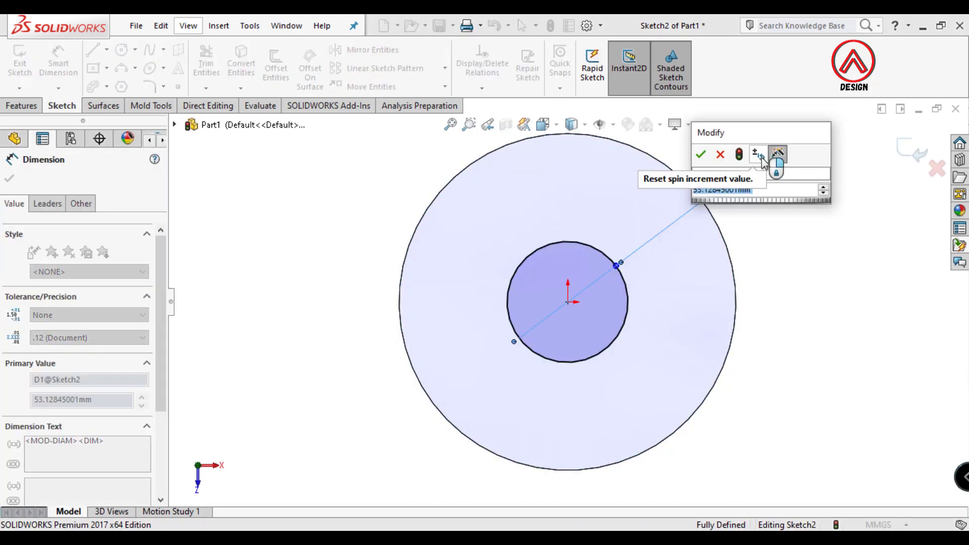
{"action": "type", "text": "50"}
{"action": "key", "text": "Return"}
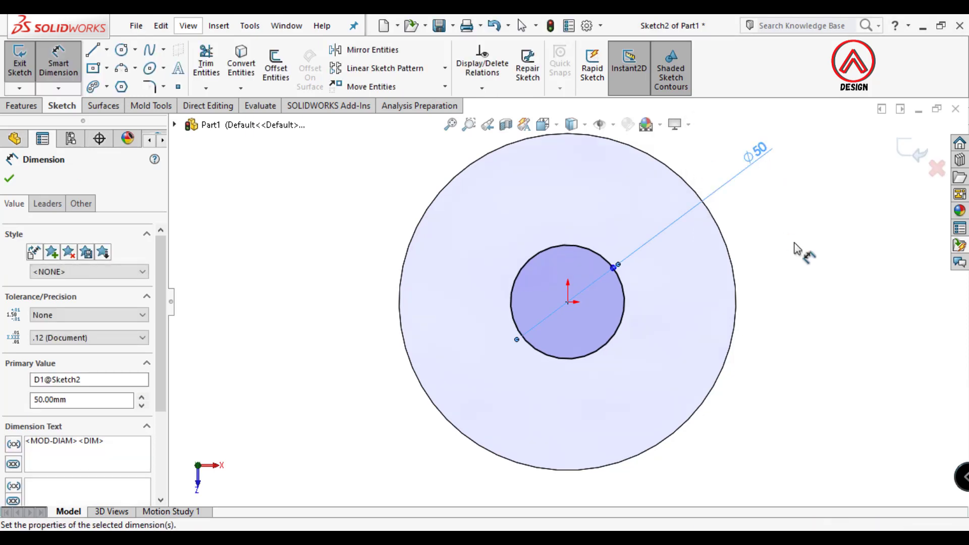
{"action": "scroll", "coordinate": [716, 273], "scroll_direction": "up", "scroll_amount": 2}
- Add a centred keyway rectangle dimensioned 14 mm high and 64.5 mm long
{"action": "left_click", "coordinate": [105, 68]}
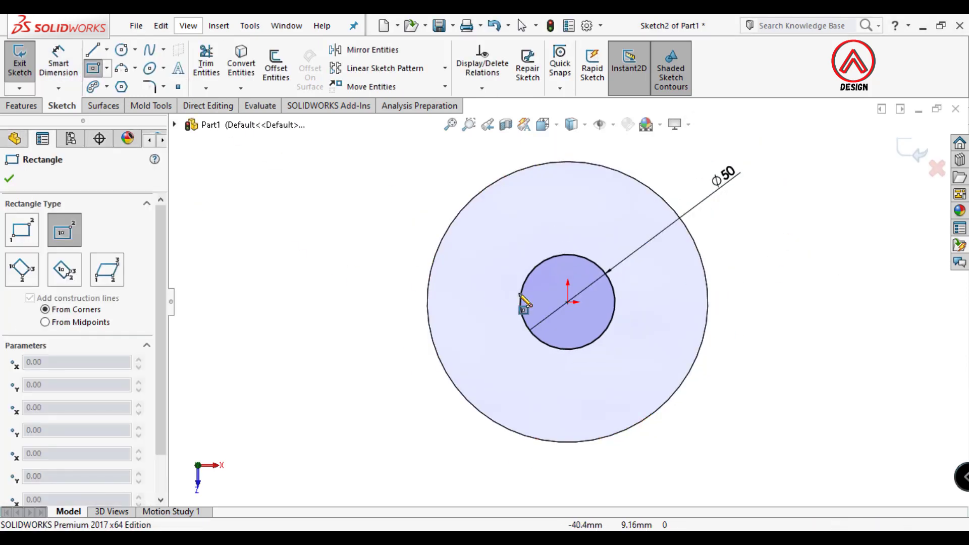
{"action": "left_click", "coordinate": [568, 302]}
{"action": "left_click", "coordinate": [656, 288]}
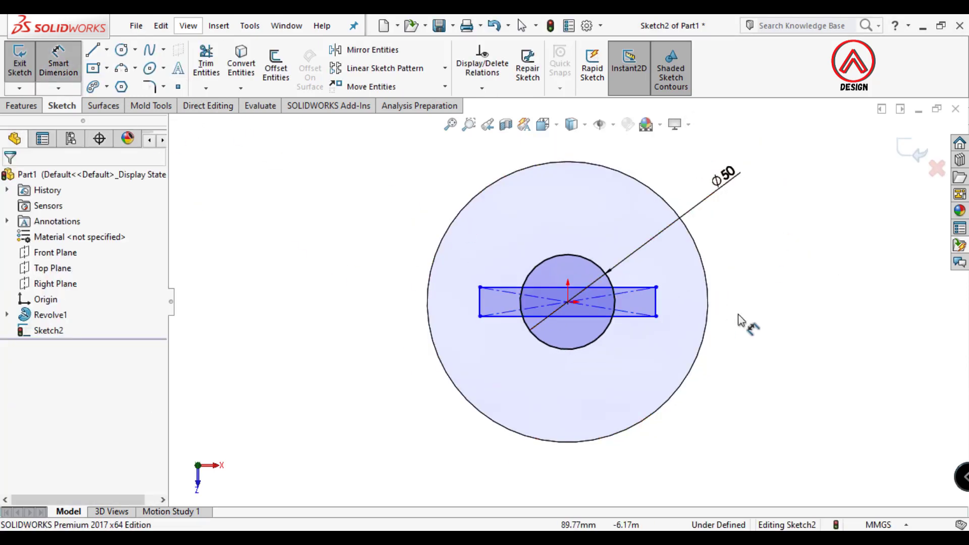
{"action": "left_click", "coordinate": [656, 302]}
{"action": "left_click", "coordinate": [737, 305]}
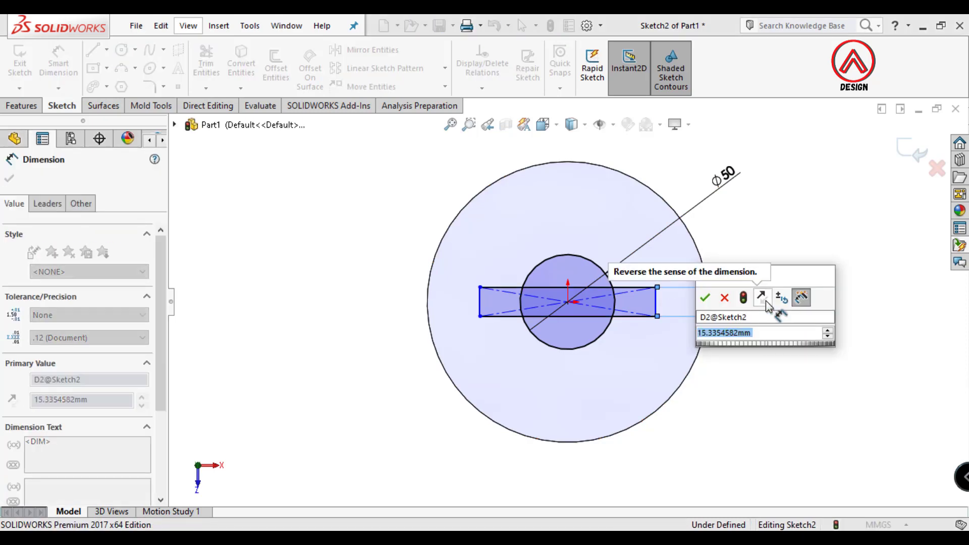
{"action": "type", "text": "14"}
{"action": "key", "text": "Return"}
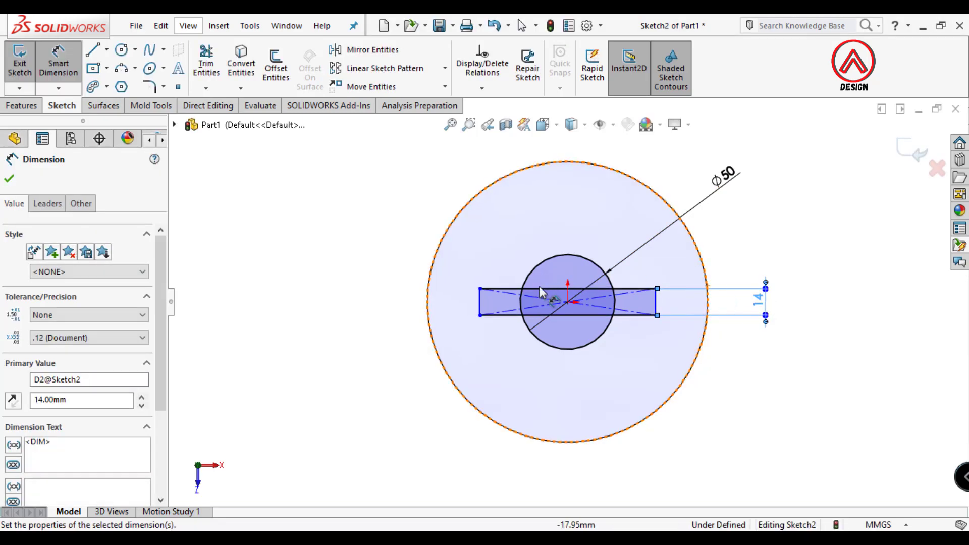
{"action": "left_click", "coordinate": [592, 289]}
{"action": "left_click", "coordinate": [593, 237]}
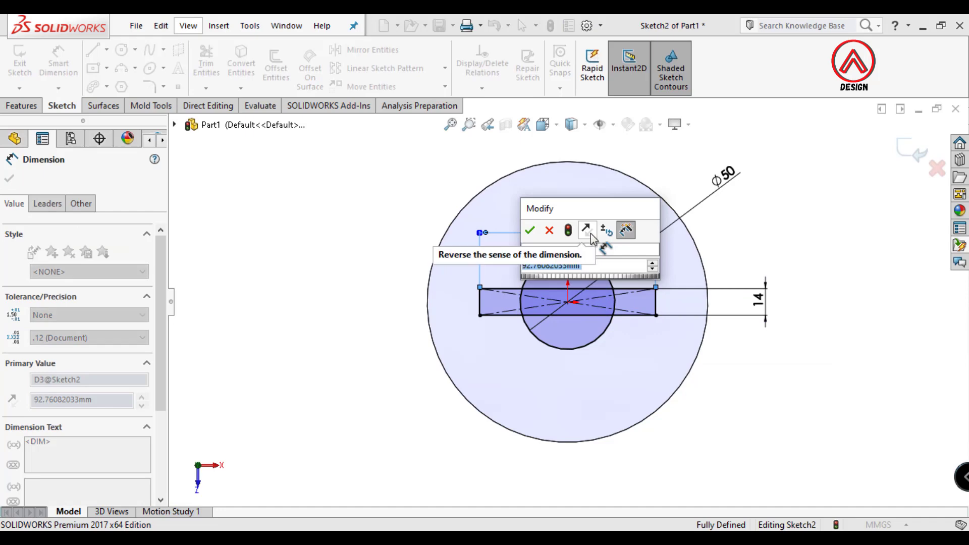
{"action": "type", "text": "64,5"}
{"action": "key", "text": "Return"}
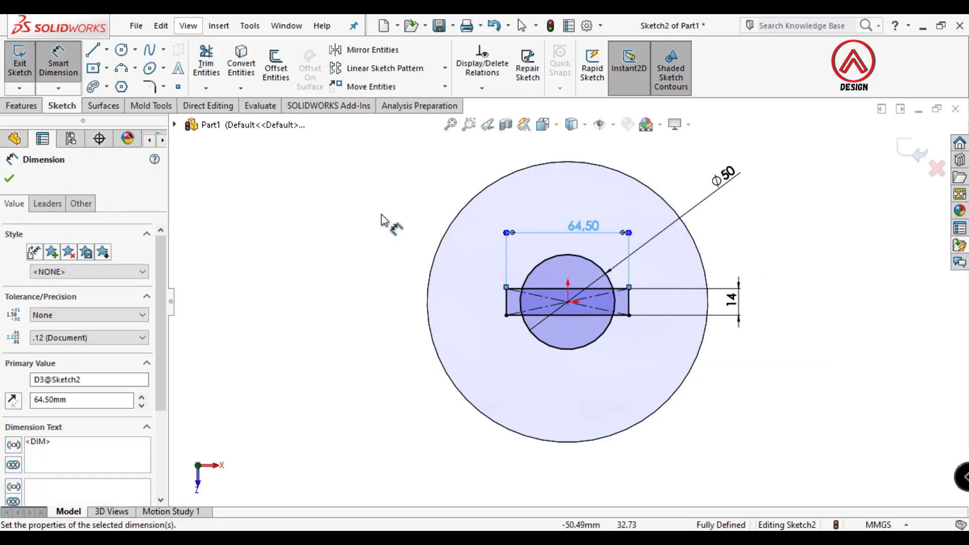
- Extruded Cut all circle and slot regions Through All
{"action": "left_click", "coordinate": [21, 106]}
{"action": "left_click", "coordinate": [210, 66]}
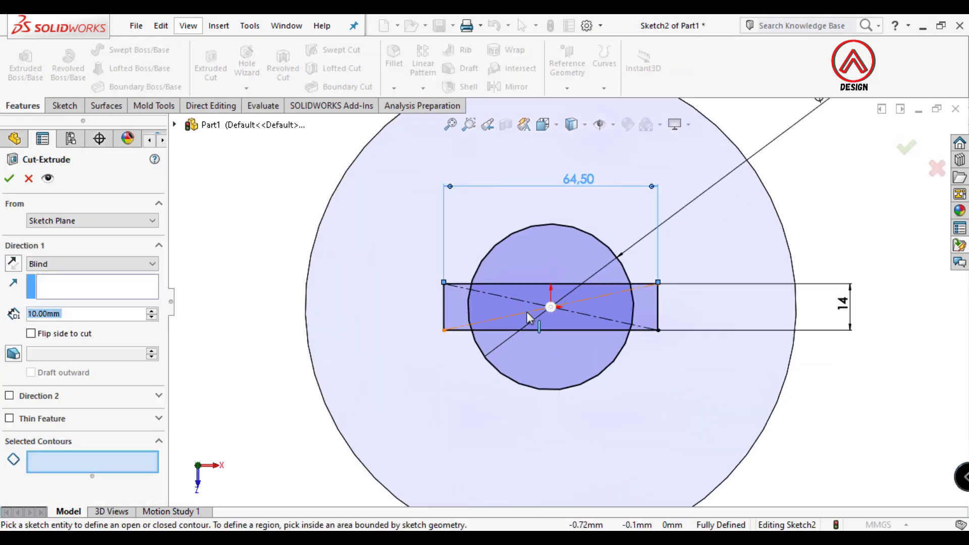
{"action": "left_click", "coordinate": [428, 308]}
{"action": "left_click", "coordinate": [497, 307]}
{"action": "left_click", "coordinate": [593, 335]}
{"action": "left_click", "coordinate": [656, 330]}
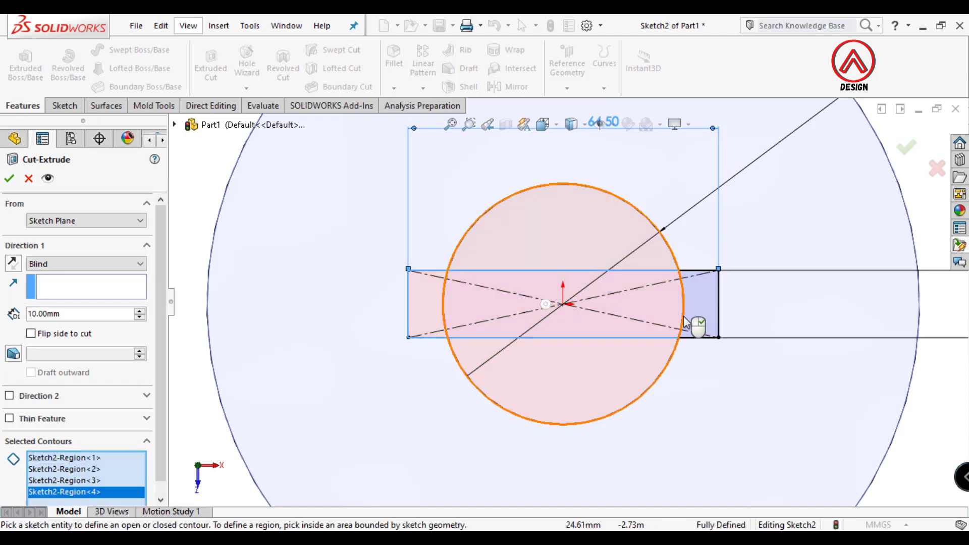
{"action": "left_click", "coordinate": [696, 328]}
{"action": "left_click", "coordinate": [86, 264]}
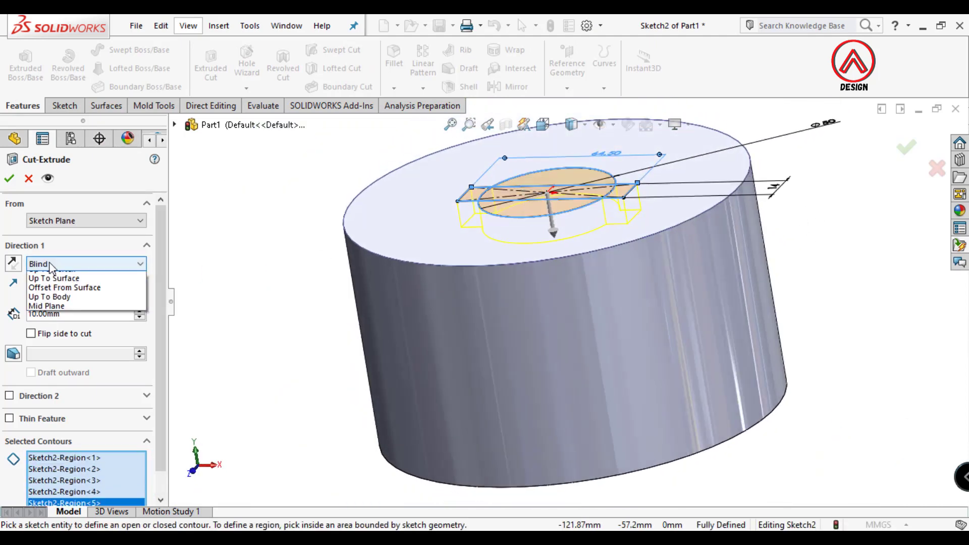
{"action": "left_click", "coordinate": [50, 286]}
{"action": "key", "text": "Return"}
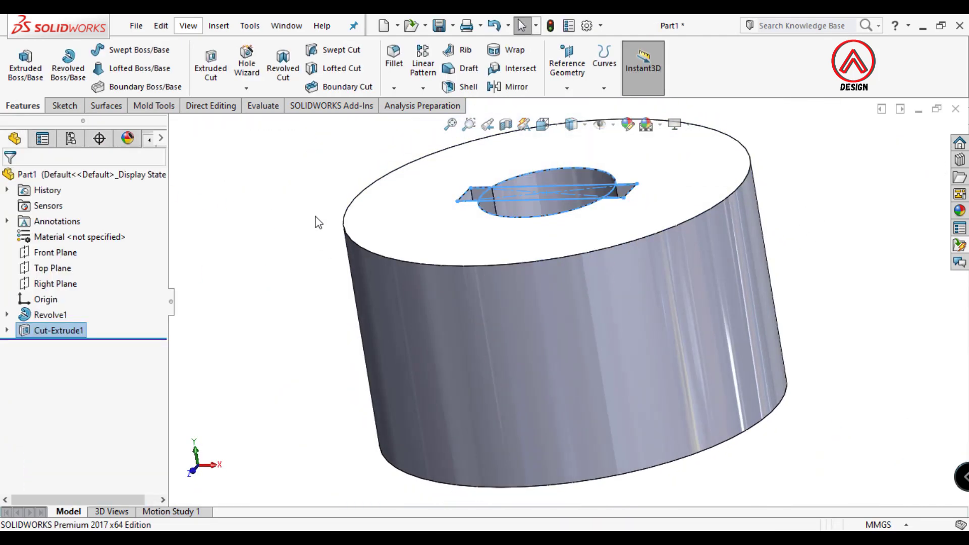
- Create Plane1 from the cylindrical outer face and the Right Plane, then select it
{"action": "mouse_move", "coordinate": [587, 366]}
{"action": "middle_mouse_down"}
{"action": "mouse_move", "coordinate": [464, 281]}
{"action": "mouse_move", "coordinate": [622, 330]}
{"action": "mouse_move", "coordinate": [604, 304]}
{"action": "mouse_move", "coordinate": [571, 176]}
{"action": "mouse_move", "coordinate": [531, 211]}
{"action": "middle_mouse_up"}
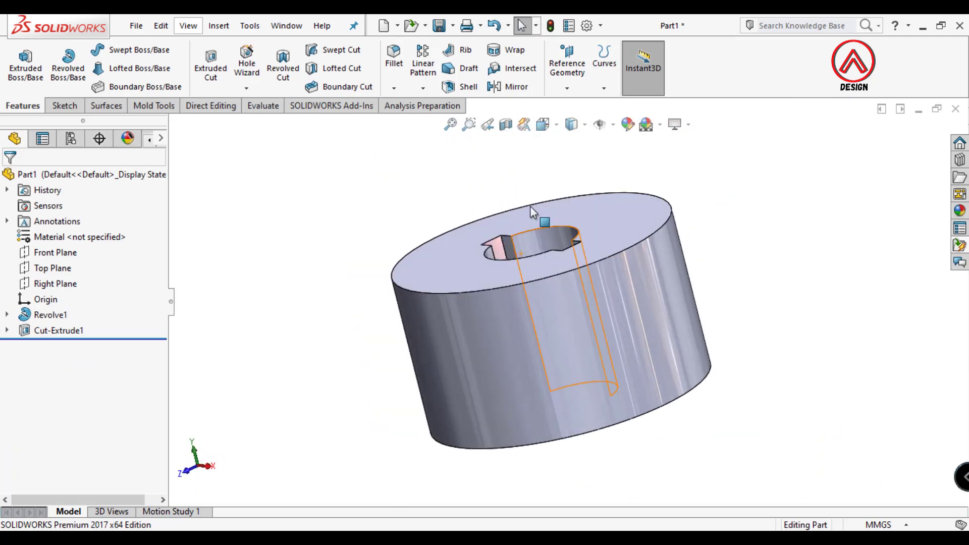
{"action": "left_click", "coordinate": [570, 63]}
{"action": "left_click", "coordinate": [579, 103]}
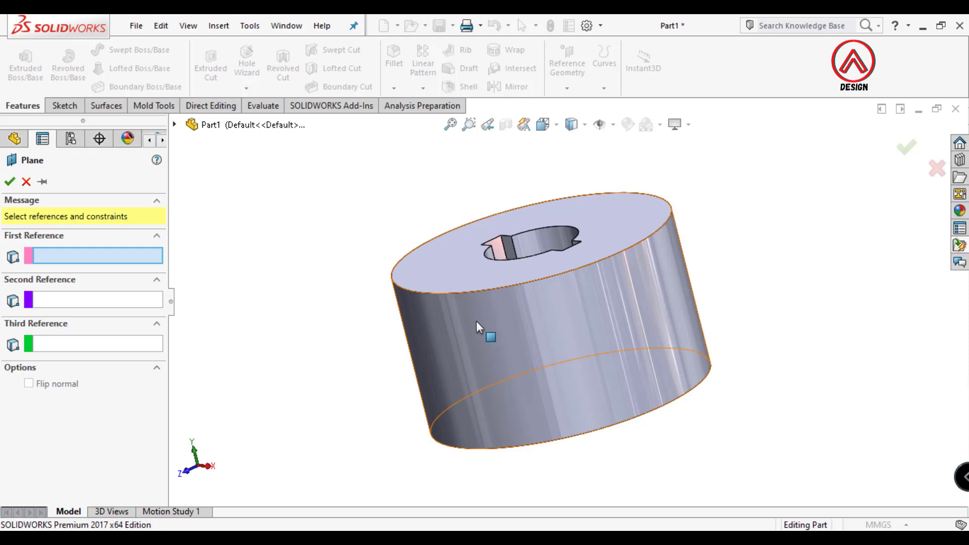
{"action": "left_click", "coordinate": [479, 327]}
{"action": "left_click", "coordinate": [174, 125]}
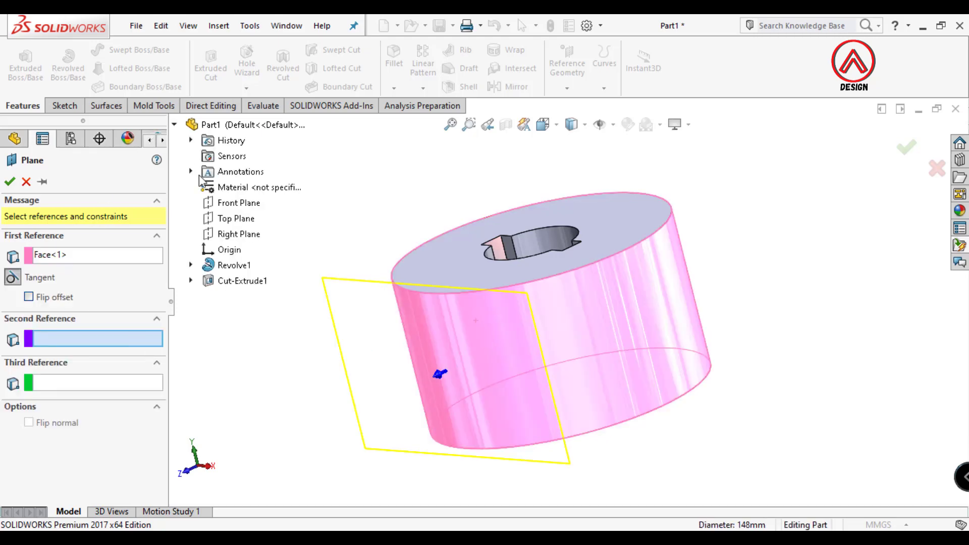
{"action": "left_click", "coordinate": [228, 235]}
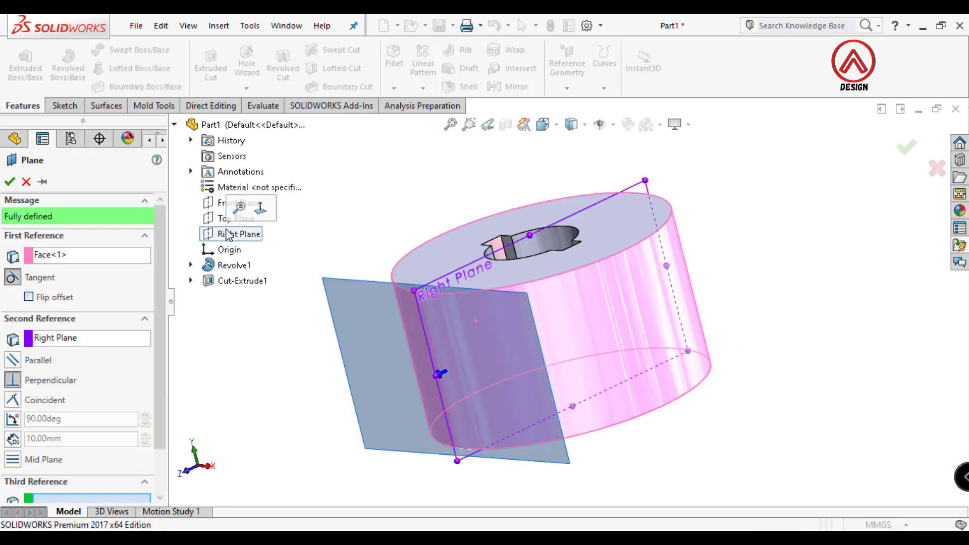
{"action": "left_click", "coordinate": [9, 182]}
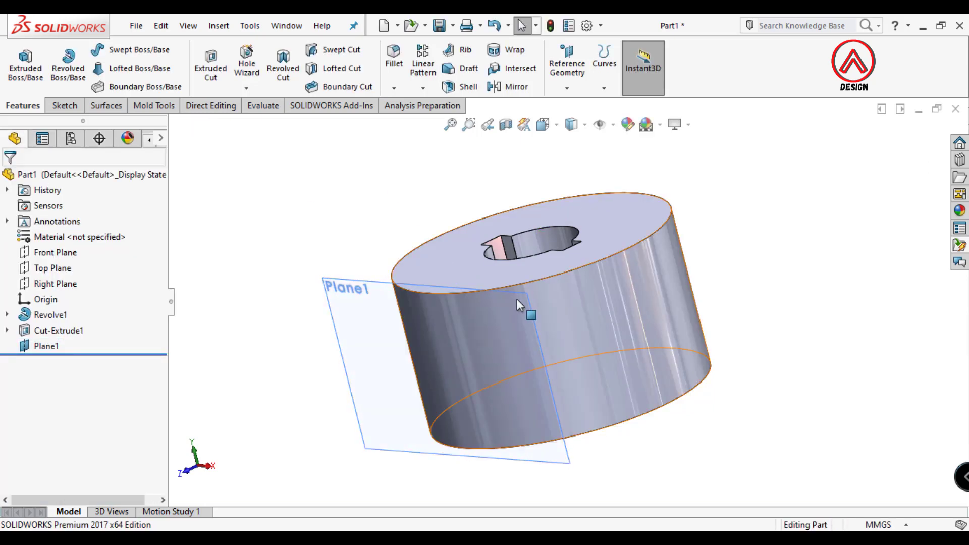
{"action": "left_click", "coordinate": [414, 419]}
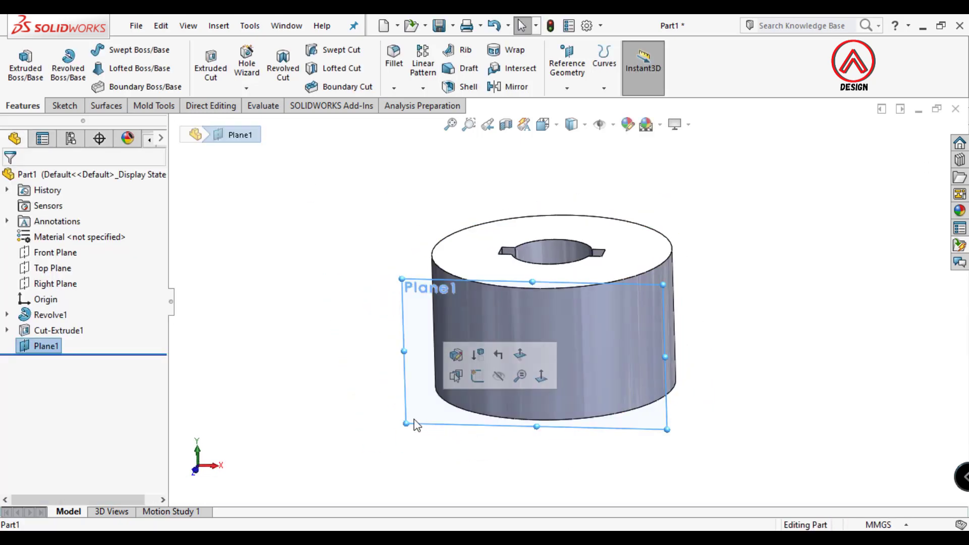
- Start a sketch on Plane1 with a vertical centerline from the origin
{"action": "left_click", "coordinate": [525, 385]}
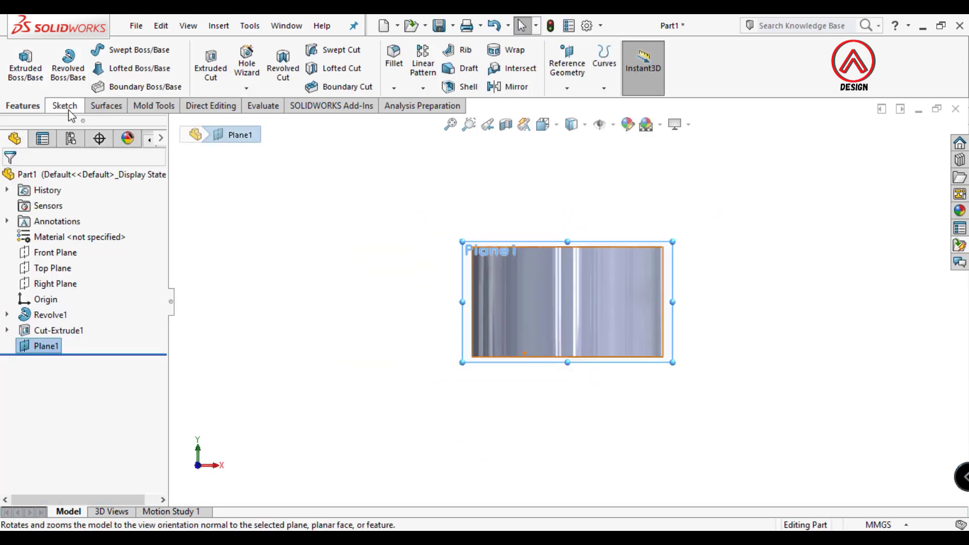
{"action": "left_click", "coordinate": [64, 106]}
{"action": "left_click", "coordinate": [20, 63]}
{"action": "left_click", "coordinate": [107, 50]}
{"action": "left_click", "coordinate": [137, 82]}
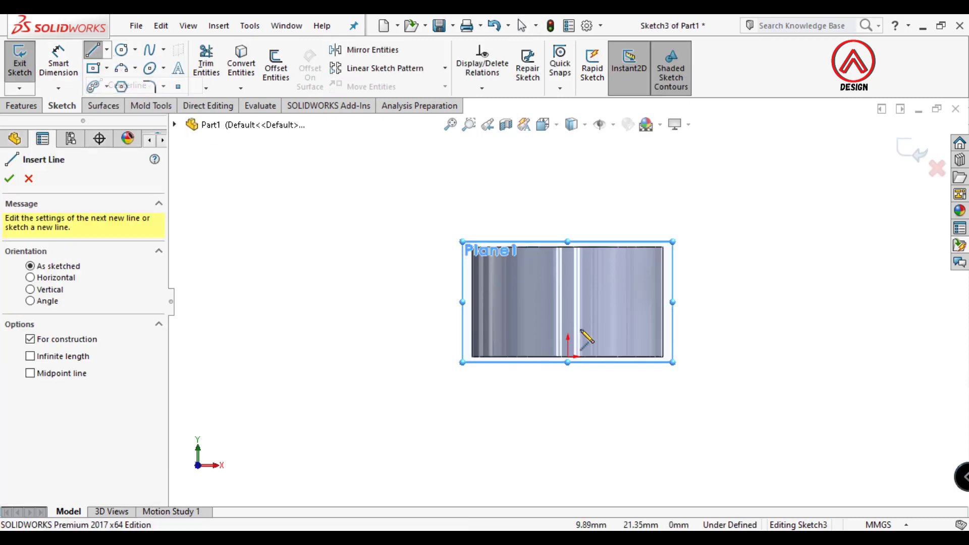
{"action": "left_click", "coordinate": [568, 356]}
{"action": "left_click", "coordinate": [567, 230]}
{"action": "key", "text": "Escape"}
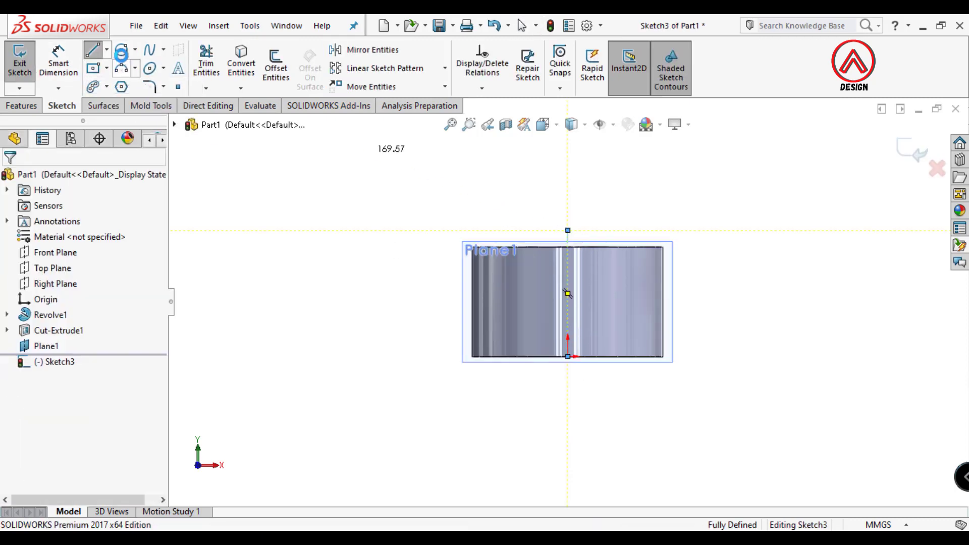
- Draw a circle on the centerline and dimension it Ø10 mm
{"action": "left_click", "coordinate": [121, 49]}
{"action": "scroll", "coordinate": [535, 293], "scroll_direction": "down", "scroll_amount": 3}
{"action": "left_click", "coordinate": [554, 270]}
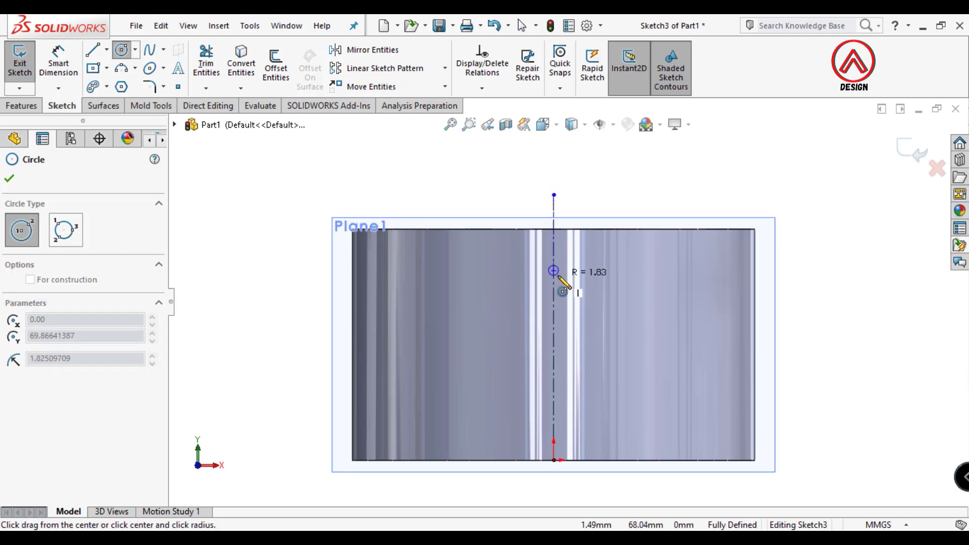
{"action": "left_click", "coordinate": [564, 280]}
{"action": "right_click_drag", "start_coordinate": [565, 280], "coordinate": [537, 234]}
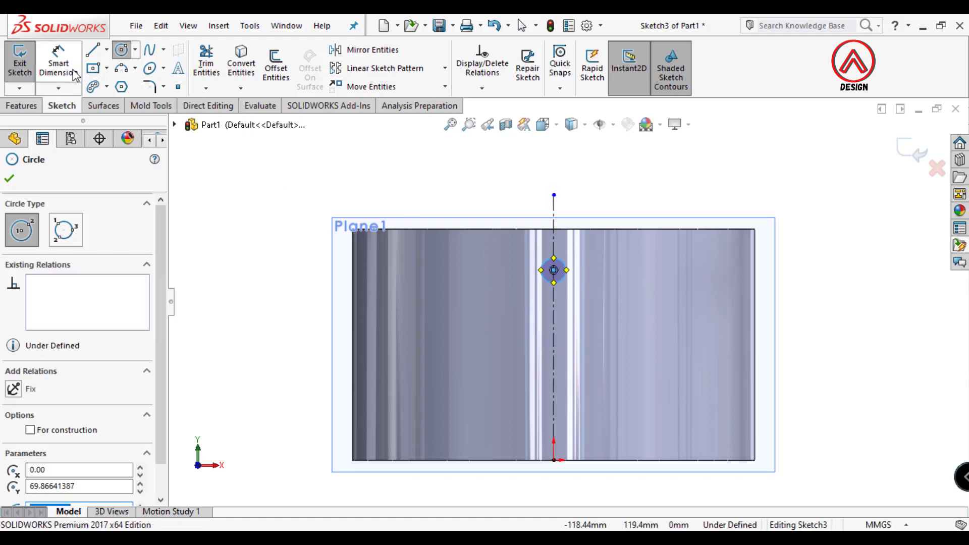
{"action": "left_click", "coordinate": [565, 264]}
{"action": "left_click", "coordinate": [628, 198]}
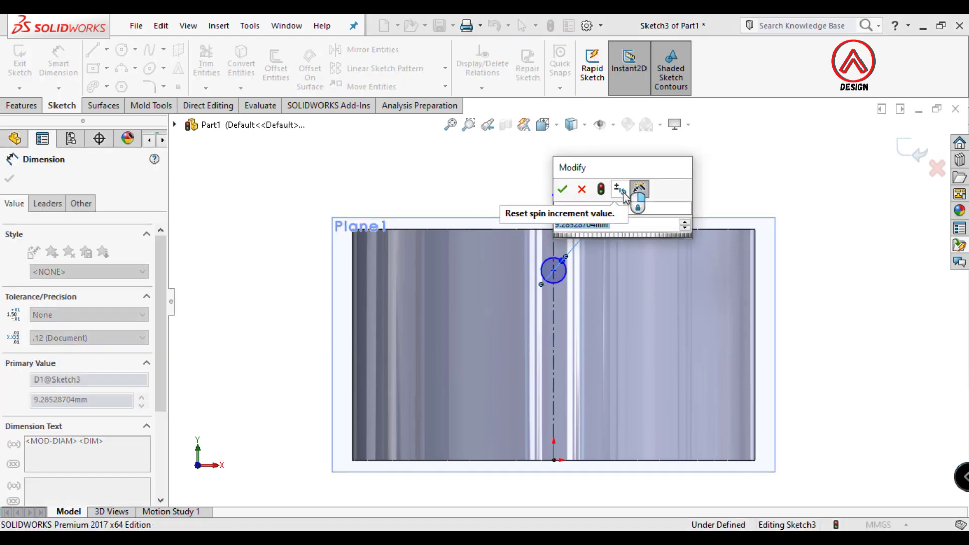
{"action": "type", "text": "10"}
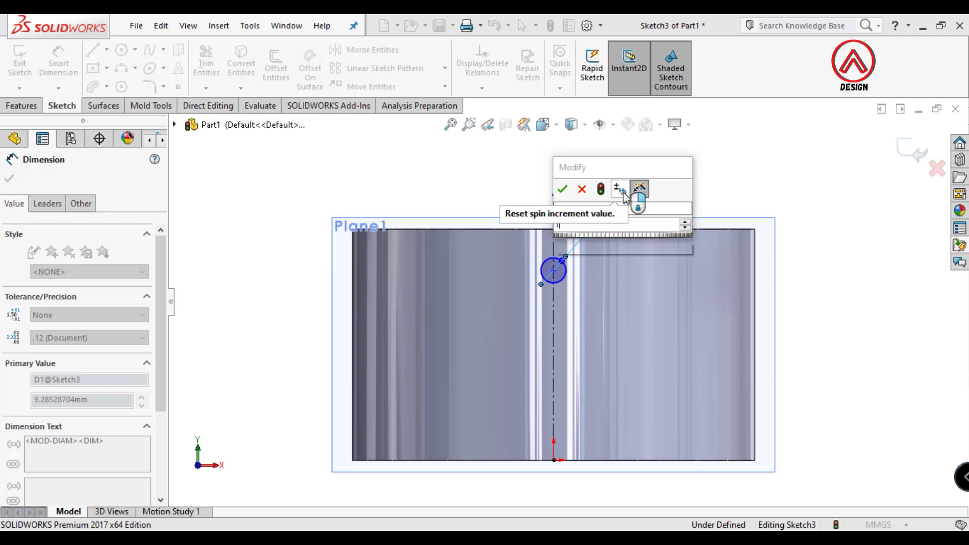
{"action": "key", "text": "Return"}
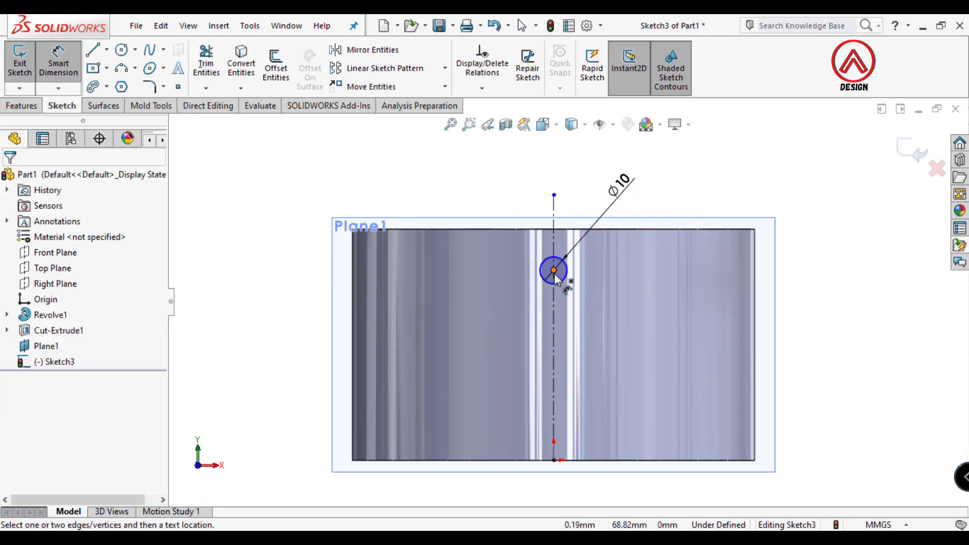
- Locate the circle centre 21.5 mm below the top edge and exit the sketch
{"action": "left_click", "coordinate": [554, 271]}
{"action": "left_click", "coordinate": [544, 230]}
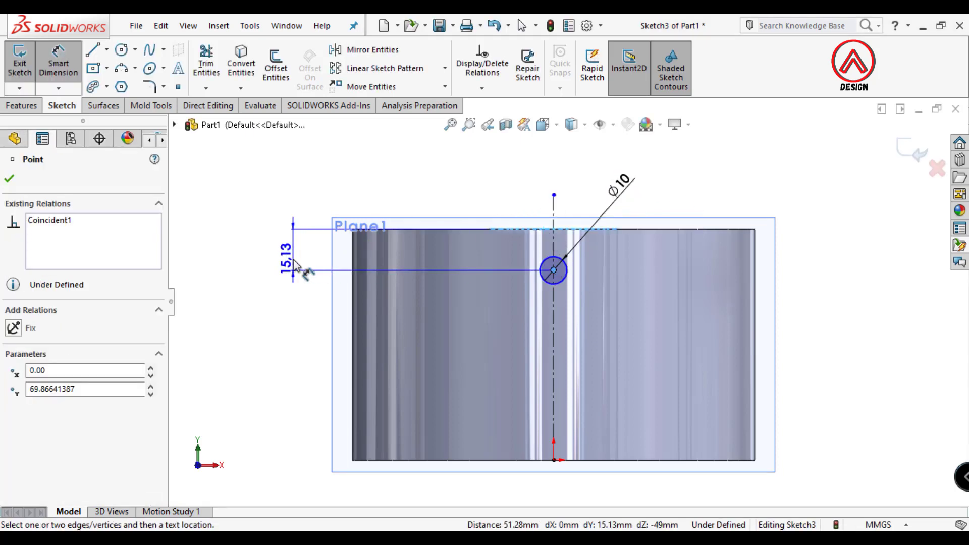
{"action": "left_click", "coordinate": [294, 265]}
{"action": "type", "text": "21.5"}
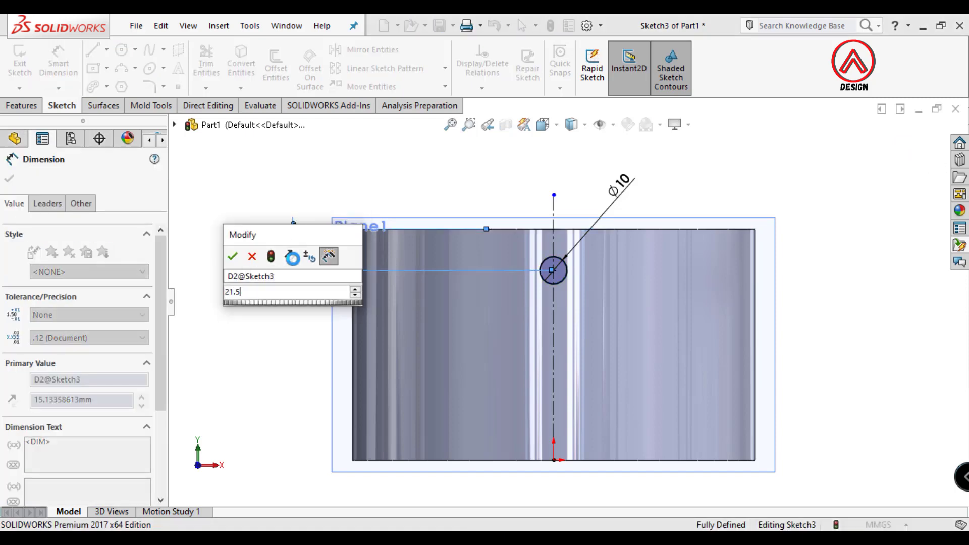
{"action": "key", "text": "Return"}
{"action": "left_click", "coordinate": [670, 177]}
{"action": "key", "text": "f"}
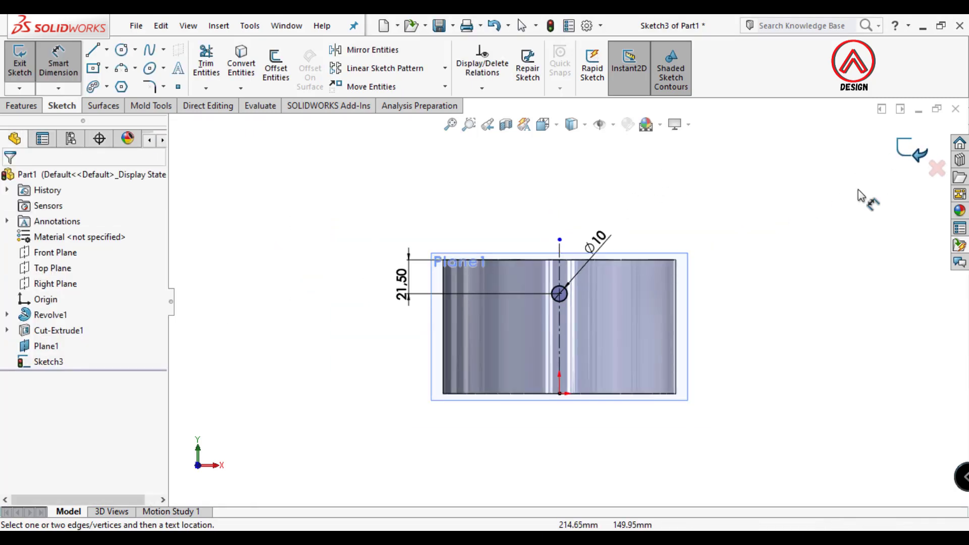
{"action": "left_click", "coordinate": [911, 150]}
{"action": "left_click", "coordinate": [689, 277]}
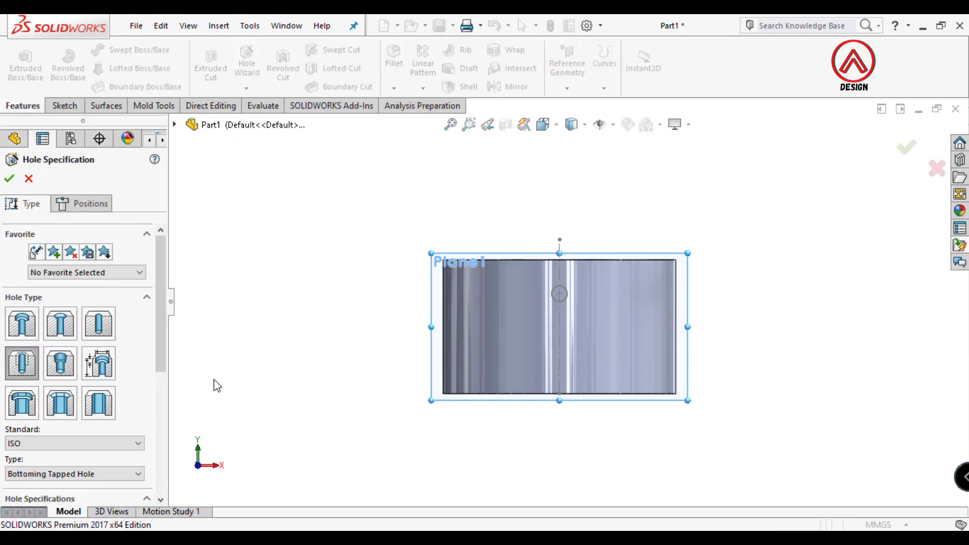
- Set the ISO bottoming tapped hole size to M10
{"action": "scroll", "coordinate": [161, 353], "scroll_direction": "down", "scroll_amount": 5}
{"action": "scroll", "coordinate": [162, 354], "scroll_direction": "down", "scroll_amount": 1}
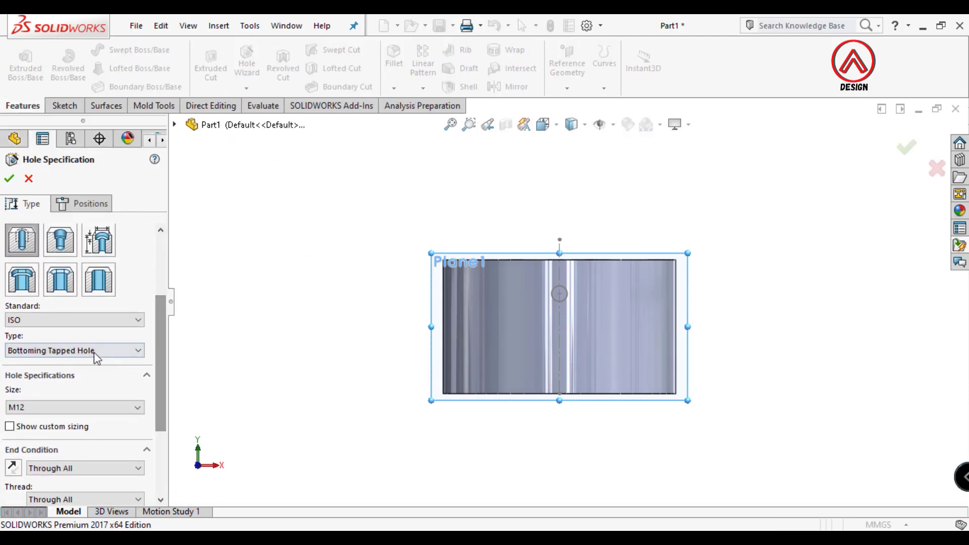
{"action": "left_click", "coordinate": [50, 407]}
{"action": "scroll", "coordinate": [23, 449], "scroll_direction": "up", "scroll_amount": 2}
{"action": "left_click", "coordinate": [22, 430]}
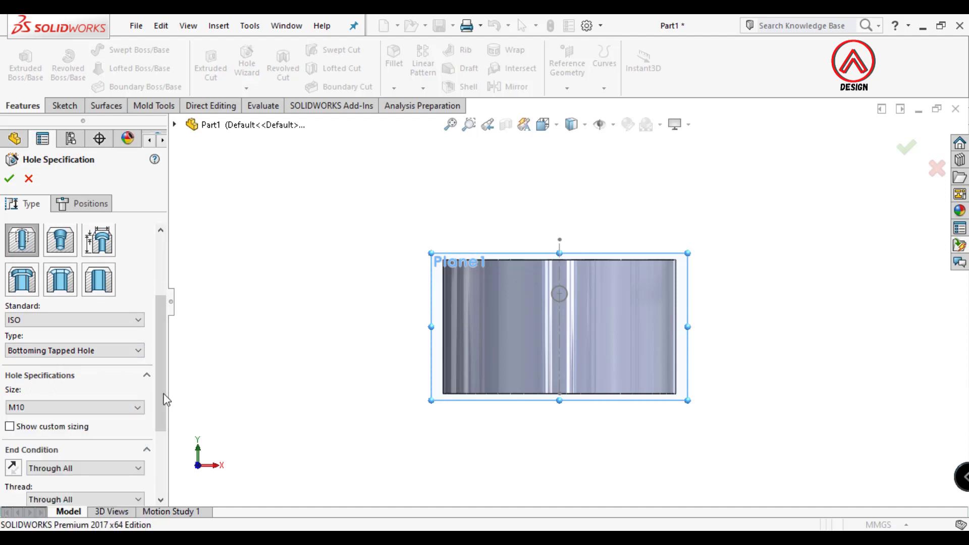
{"action": "scroll", "coordinate": [76, 354], "scroll_direction": "down", "scroll_amount": 3}
{"action": "key", "text": "ctrl+7"}
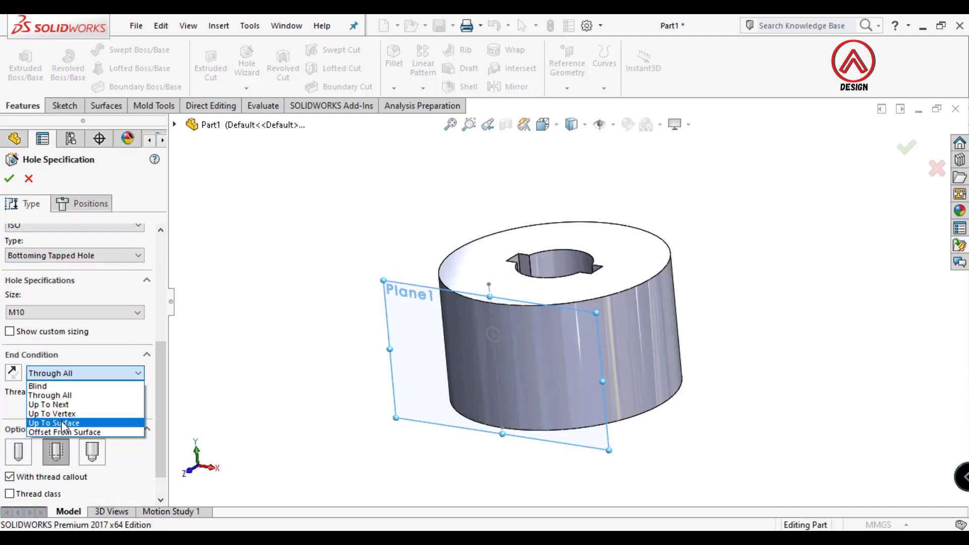
- Set End Condition to Up To Next, position the hole and confirm M10 Tapped Hole1
{"action": "left_click", "coordinate": [64, 404]}
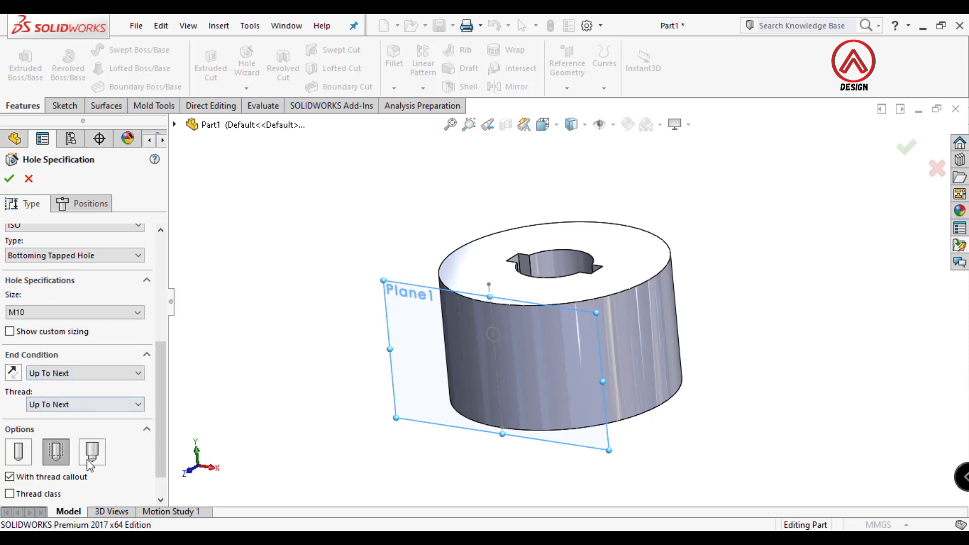
{"action": "left_click_drag", "start_coordinate": [162, 404], "coordinate": [156, 339]}
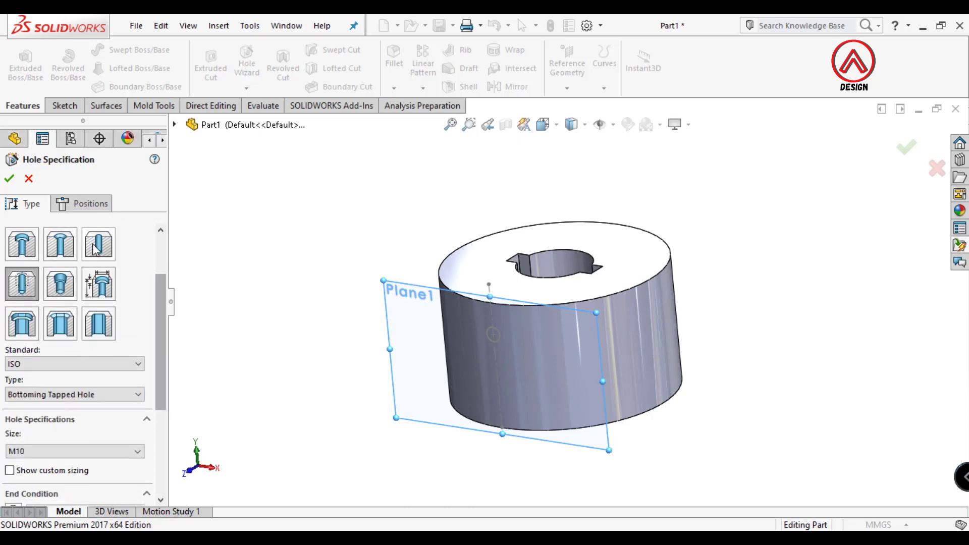
{"action": "left_click", "coordinate": [81, 204]}
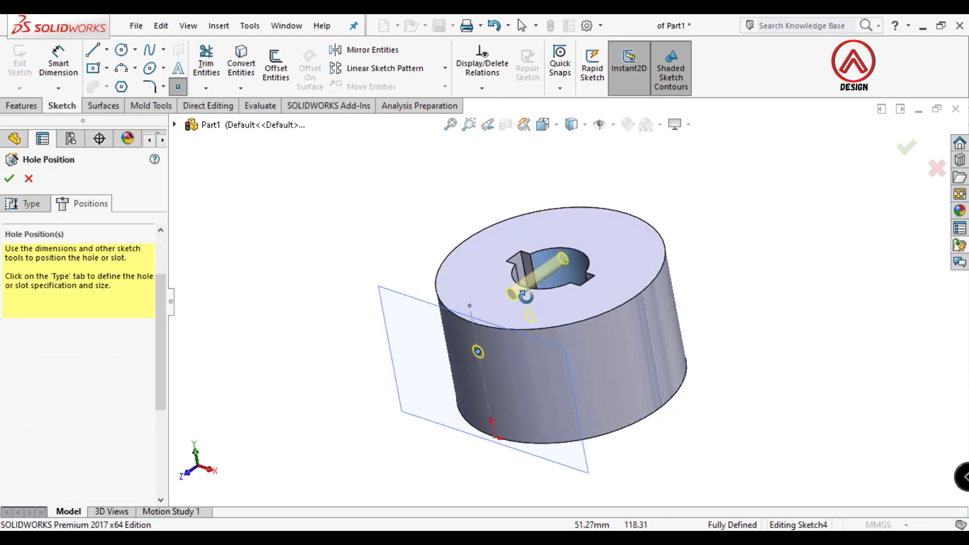
{"action": "middle_click_drag", "start_coordinate": [493, 339], "coordinate": [111, 240]}
{"action": "left_click", "coordinate": [9, 178]}
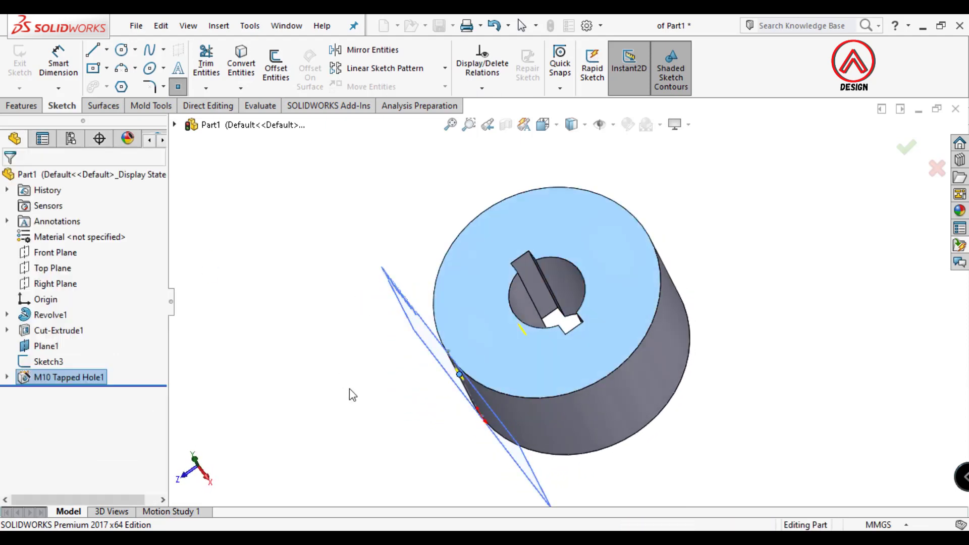
{"action": "mouse_move", "coordinate": [537, 339]}
{"action": "middle_mouse_down"}
{"action": "mouse_move", "coordinate": [484, 246]}
{"action": "mouse_move", "coordinate": [541, 319]}
{"action": "middle_mouse_up"}
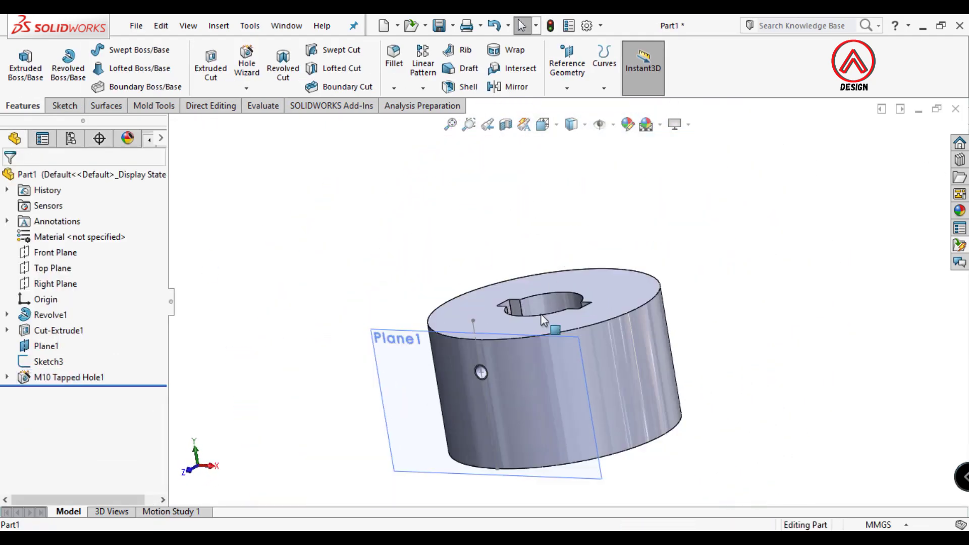
- Start a Hole Wizard hole on Plane1 as a Ø12.0 drill size, Blind
{"action": "left_click", "coordinate": [536, 352]}
{"action": "left_click", "coordinate": [523, 340]}
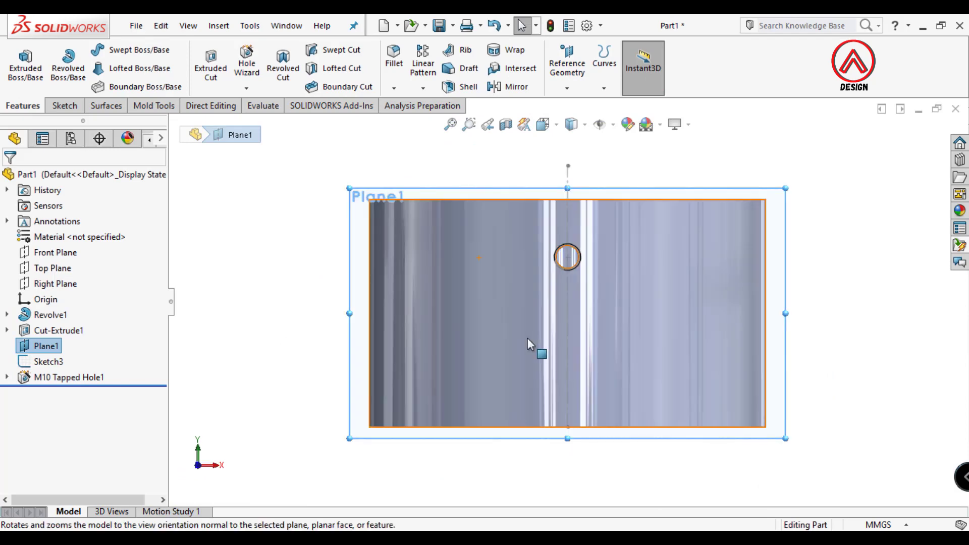
{"action": "left_click", "coordinate": [247, 61]}
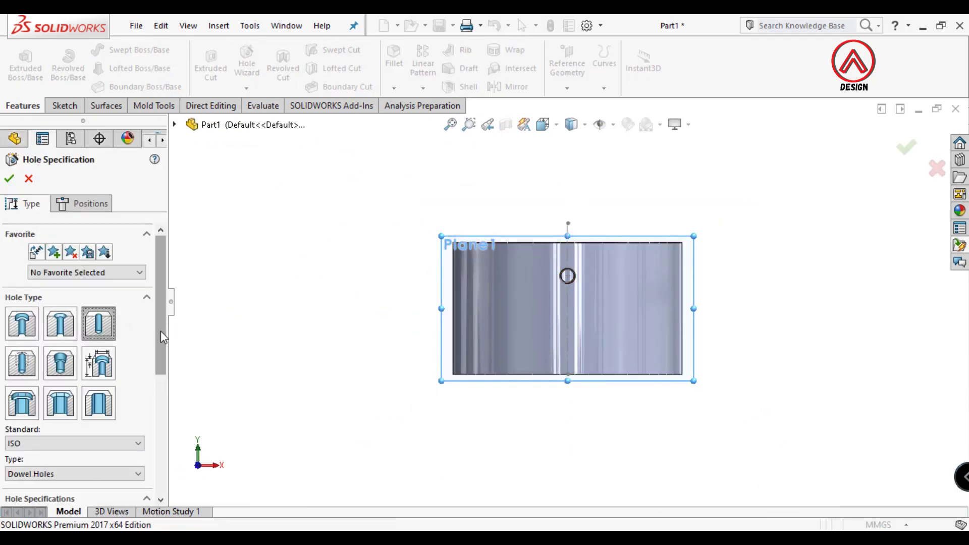
{"action": "left_click_drag", "start_coordinate": [160, 332], "coordinate": [157, 383]}
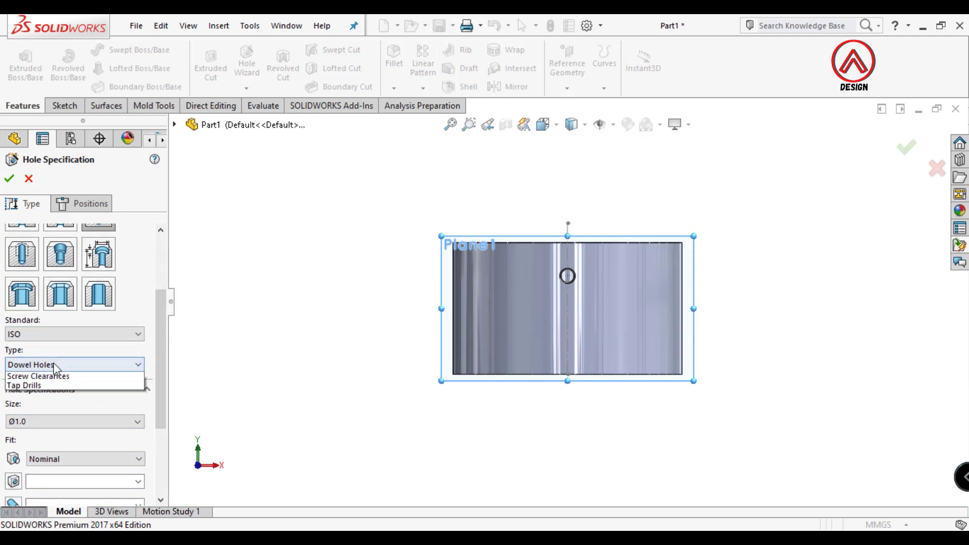
{"action": "left_click", "coordinate": [65, 382]}
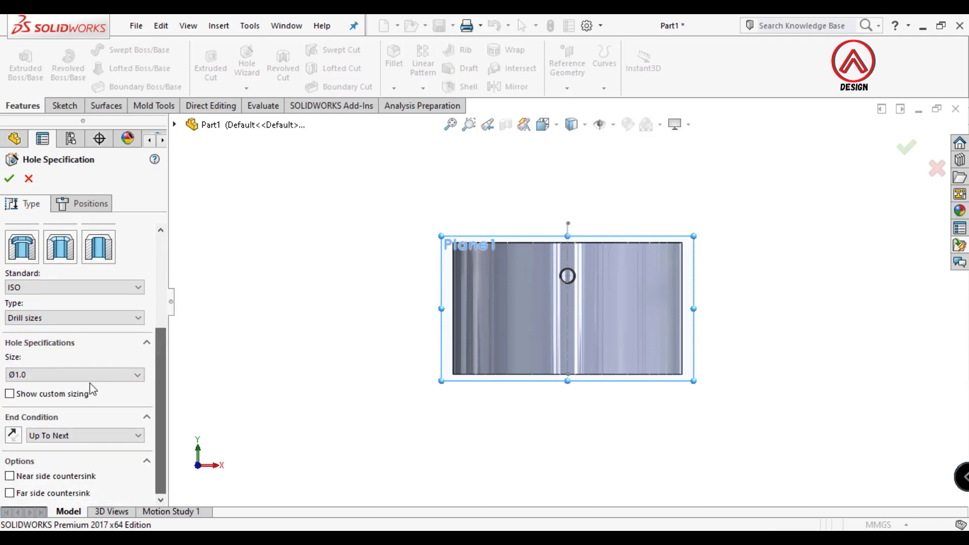
{"action": "left_click", "coordinate": [90, 375]}
{"action": "left_click_drag", "start_coordinate": [138, 419], "coordinate": [137, 447]}
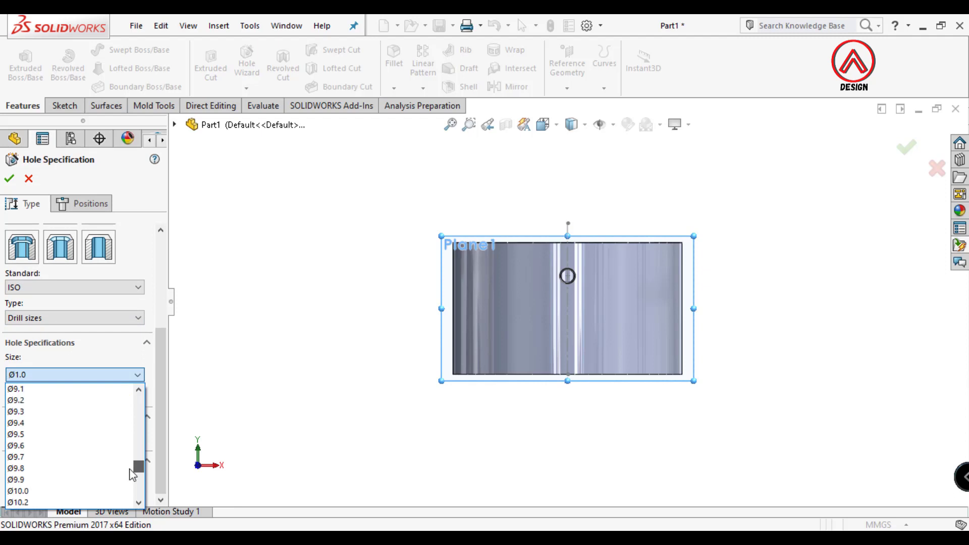
{"action": "left_click", "coordinate": [30, 468]}
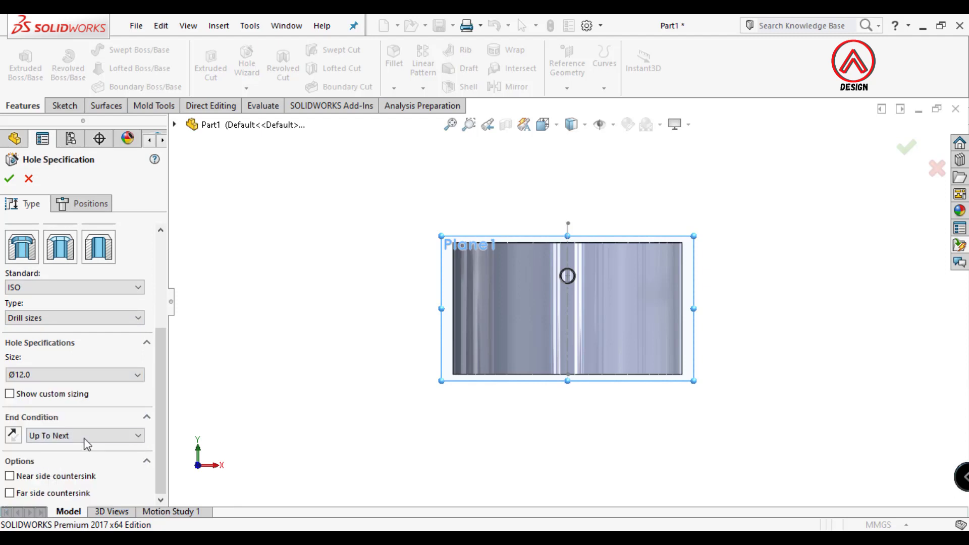
{"action": "left_click", "coordinate": [62, 434]}
{"action": "type", "text": "22"}
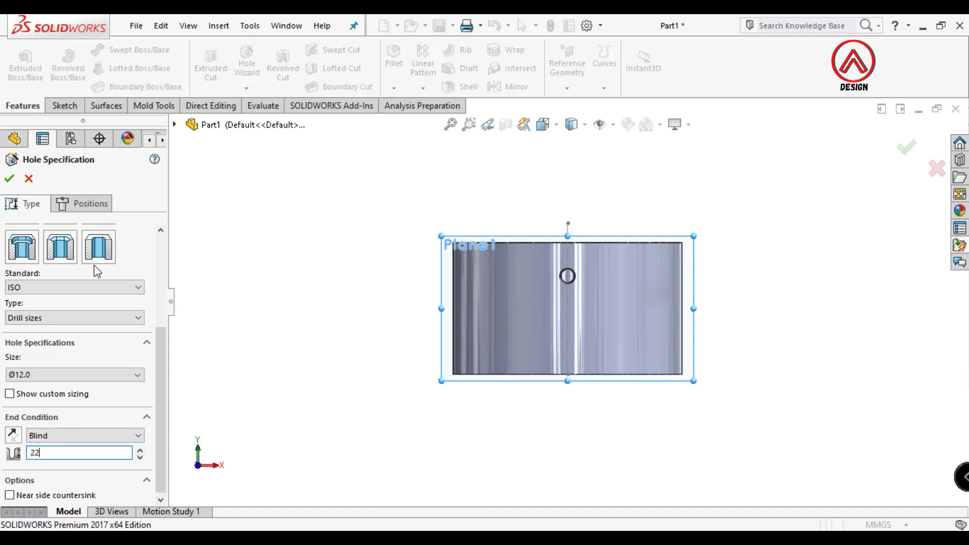
- Place the hole centre on Plane1 and confirm Ø12.0 Diameter Hole1
{"action": "left_click", "coordinate": [86, 204]}
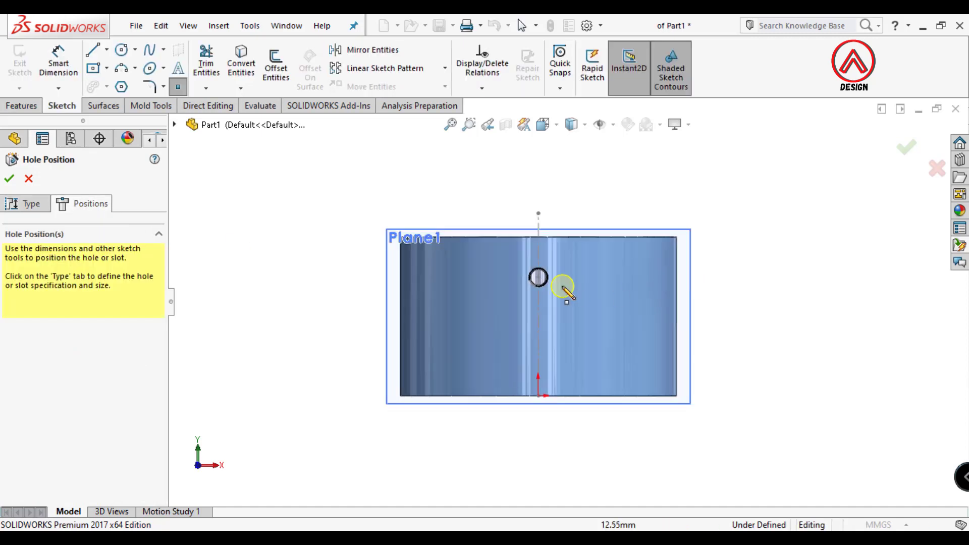
{"action": "left_click", "coordinate": [538, 277]}
{"action": "middle_click_drag", "start_coordinate": [538, 278], "coordinate": [449, 363]}
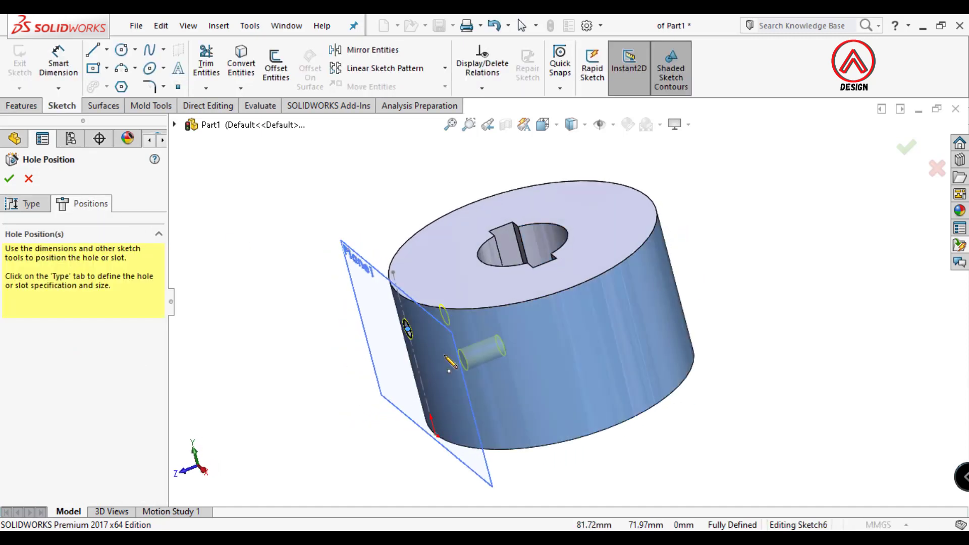
{"action": "left_click", "coordinate": [10, 179]}
{"action": "mouse_move", "coordinate": [325, 173]}
{"action": "middle_mouse_down"}
{"action": "mouse_move", "coordinate": [649, 294]}
{"action": "mouse_move", "coordinate": [623, 318]}
{"action": "mouse_move", "coordinate": [576, 257]}
{"action": "mouse_move", "coordinate": [600, 185]}
{"action": "middle_mouse_up"}
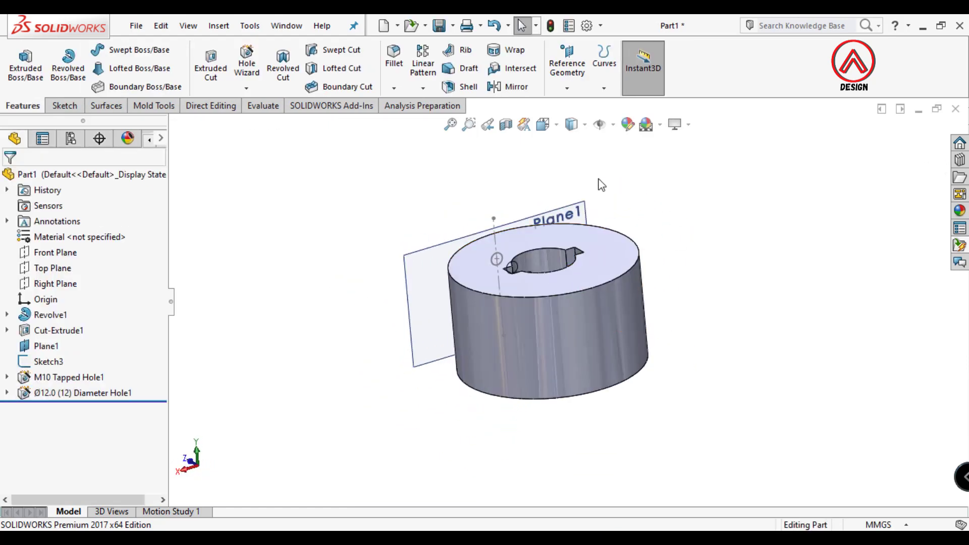
- Create Plane2 tangent to the cylinder face, Flip offset off, Right Plane as second reference
{"action": "left_click", "coordinate": [567, 68]}
{"action": "left_click", "coordinate": [572, 103]}
{"action": "left_click", "coordinate": [627, 298]}
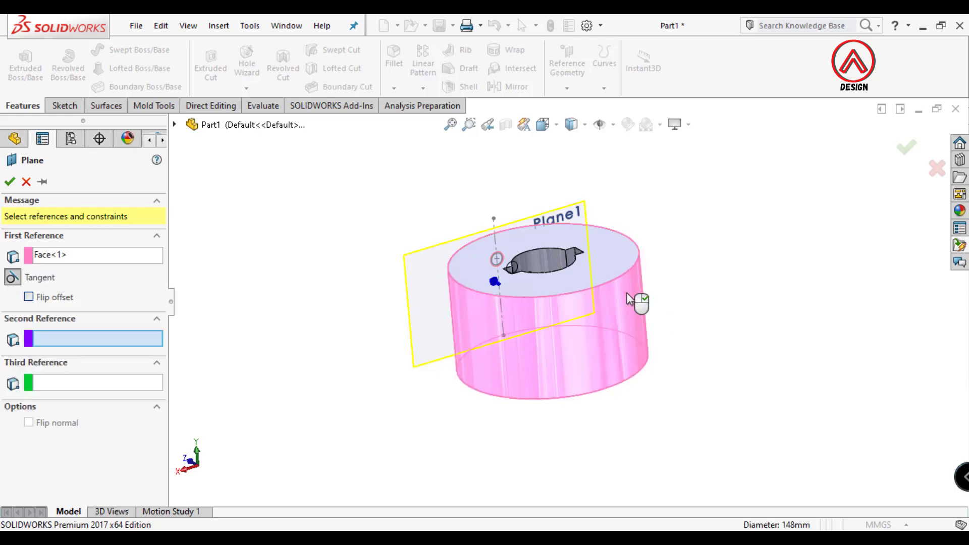
{"action": "left_click", "coordinate": [43, 296]}
{"action": "left_click", "coordinate": [175, 124]}
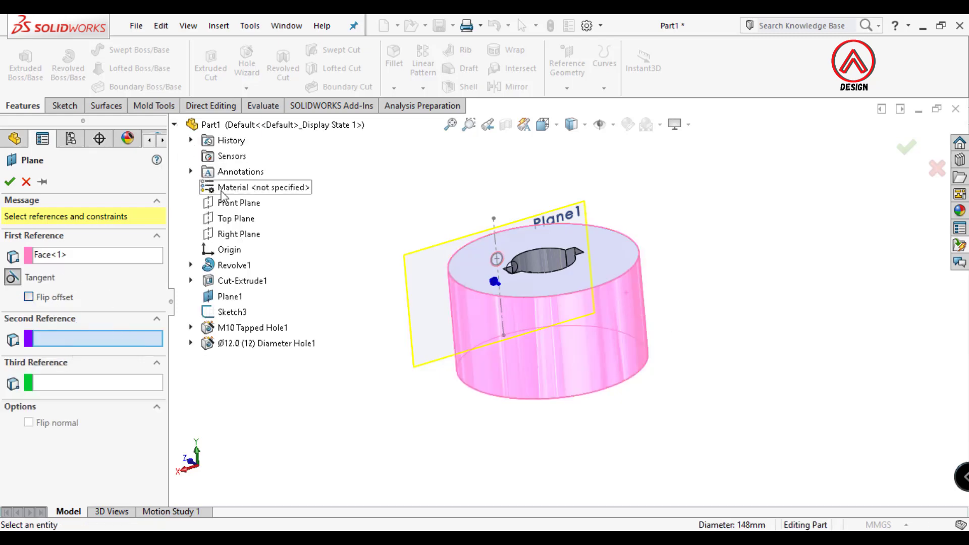
{"action": "left_click", "coordinate": [237, 234]}
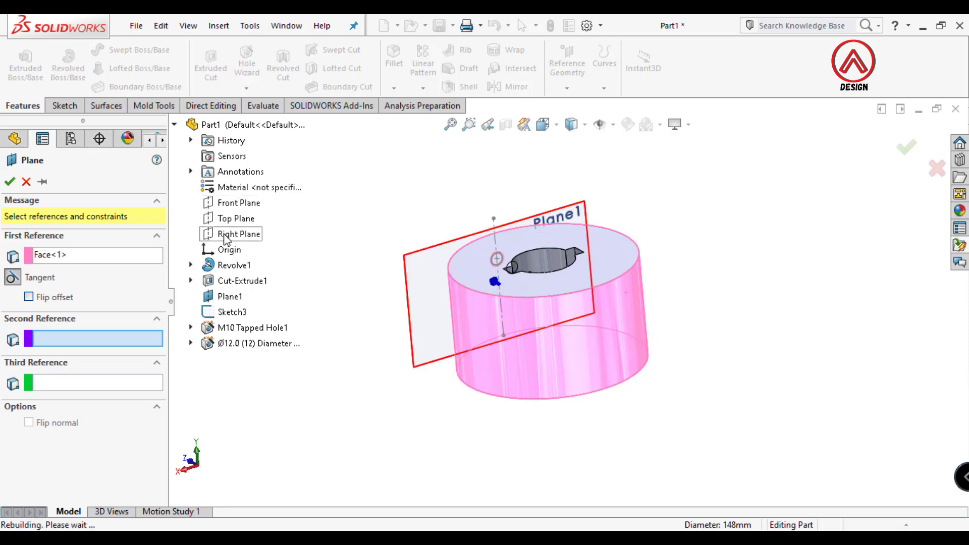
{"action": "left_click", "coordinate": [15, 184]}
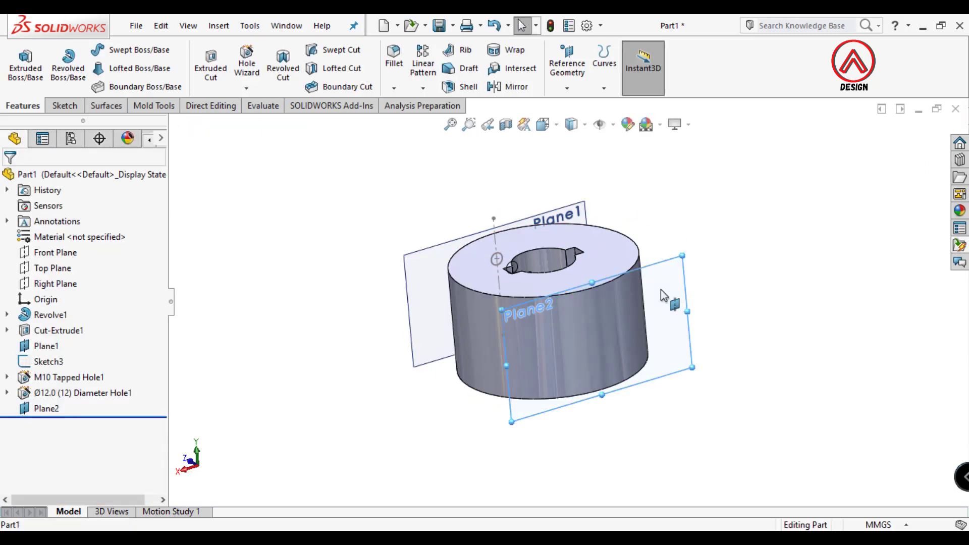
{"action": "left_click", "coordinate": [589, 210]}
- Hide Plane1 and Sketch3 from the view
{"action": "left_click", "coordinate": [671, 161]}
{"action": "left_click", "coordinate": [499, 260]}
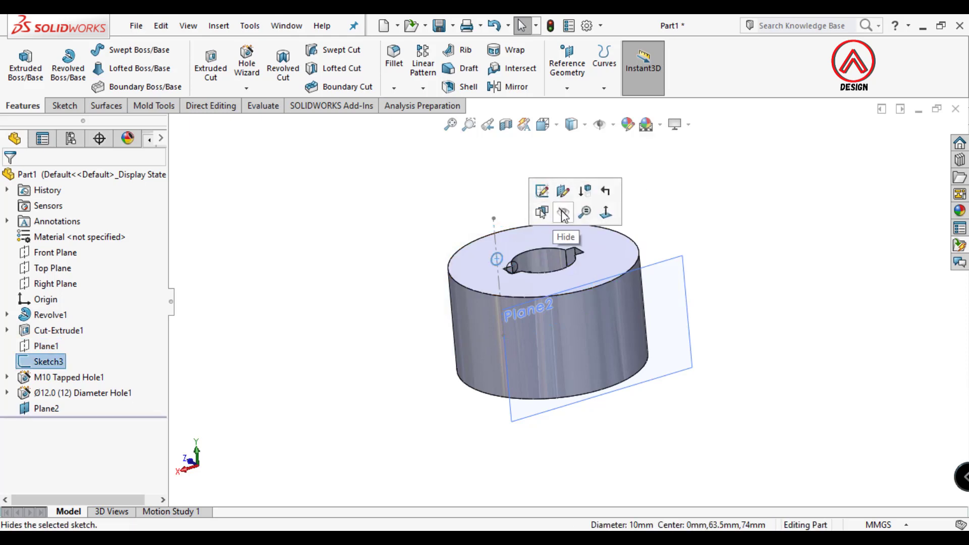
{"action": "left_click", "coordinate": [566, 216]}
- View Plane2 normal to the screen and start a new sketch on it
{"action": "left_click", "coordinate": [684, 293]}
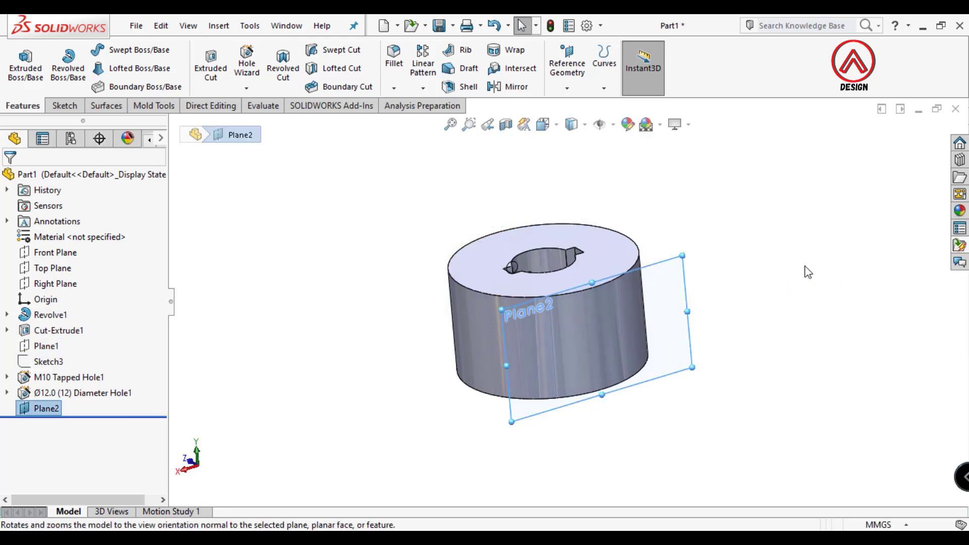
{"action": "left_click", "coordinate": [734, 256]}
{"action": "left_click", "coordinate": [684, 259]}
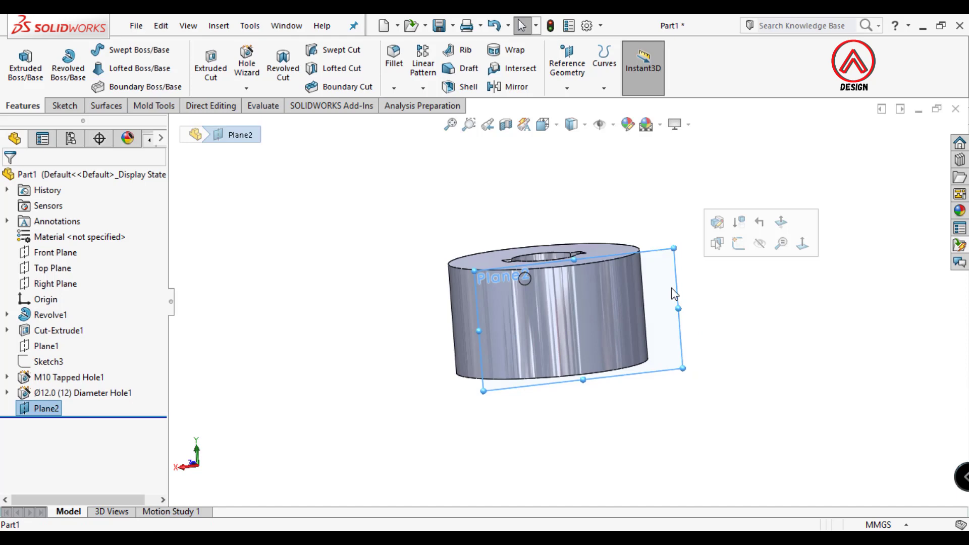
{"action": "left_click", "coordinate": [802, 243]}
{"action": "left_click", "coordinate": [65, 106]}
{"action": "left_click", "coordinate": [19, 63]}
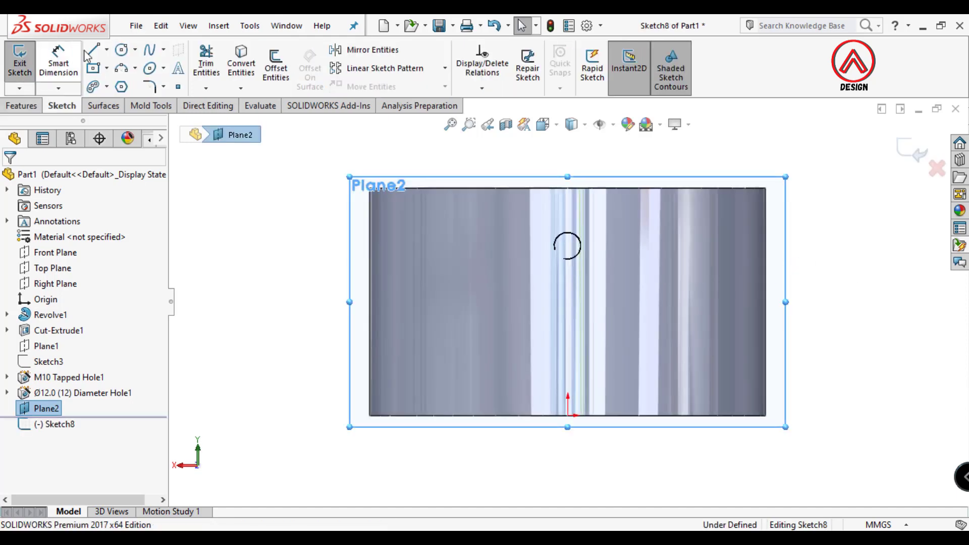
- Draw a vertical centerline up from the origin and a circle centred on it
{"action": "left_click", "coordinate": [106, 49]}
{"action": "left_click", "coordinate": [126, 84]}
{"action": "left_click", "coordinate": [568, 414]}
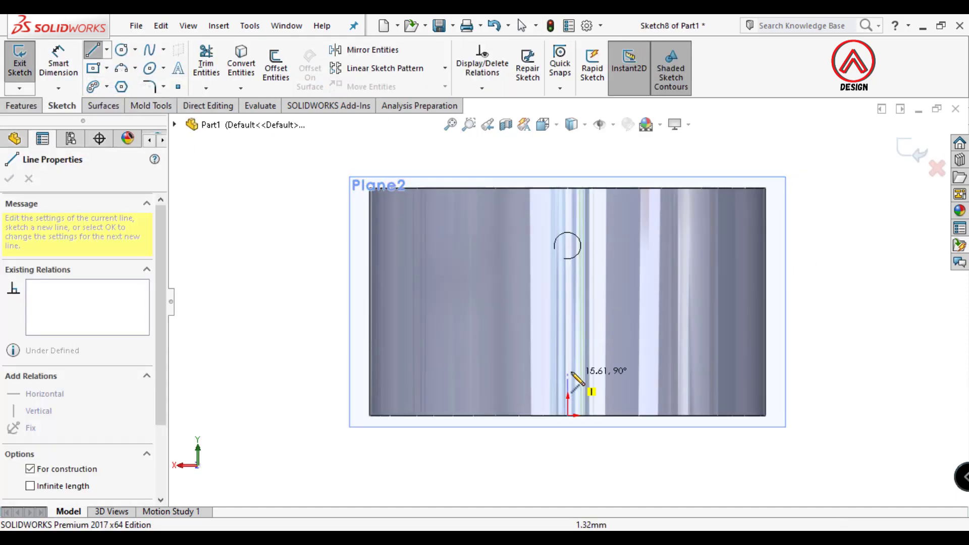
{"action": "left_click", "coordinate": [567, 343]}
{"action": "key", "text": "Escape"}
{"action": "left_click", "coordinate": [121, 50]}
{"action": "scroll", "coordinate": [571, 373], "scroll_direction": "down", "scroll_amount": 2}
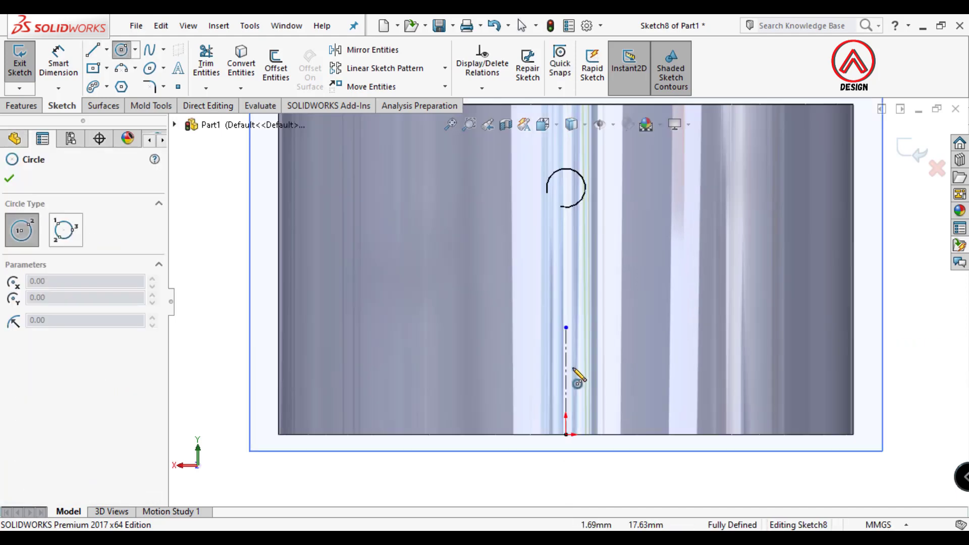
{"action": "left_click", "coordinate": [566, 373]}
- Dimension the circle to a diameter of 10 mm
{"action": "left_click", "coordinate": [55, 51]}
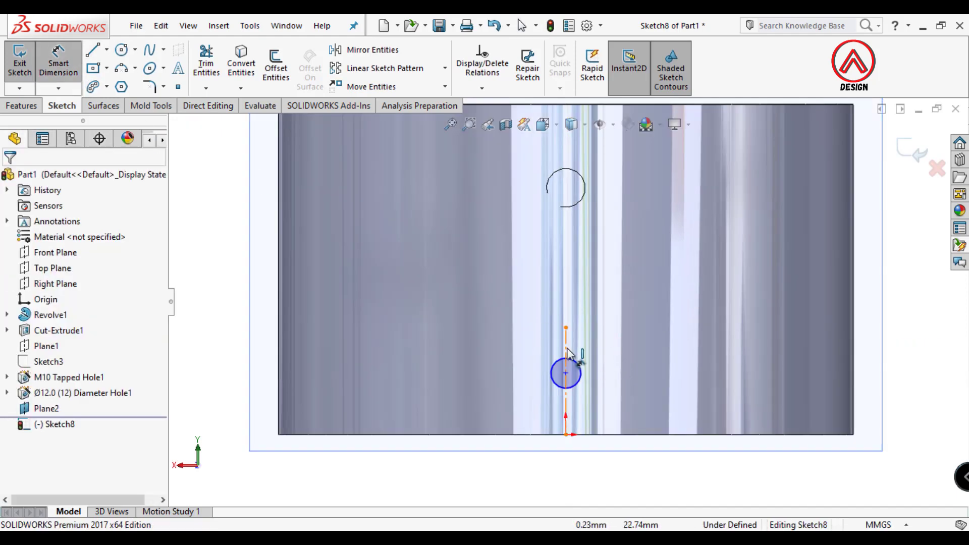
{"action": "left_click", "coordinate": [580, 368]}
{"action": "left_click", "coordinate": [648, 340]}
{"action": "type", "text": "10"}
{"action": "key", "text": "Return"}
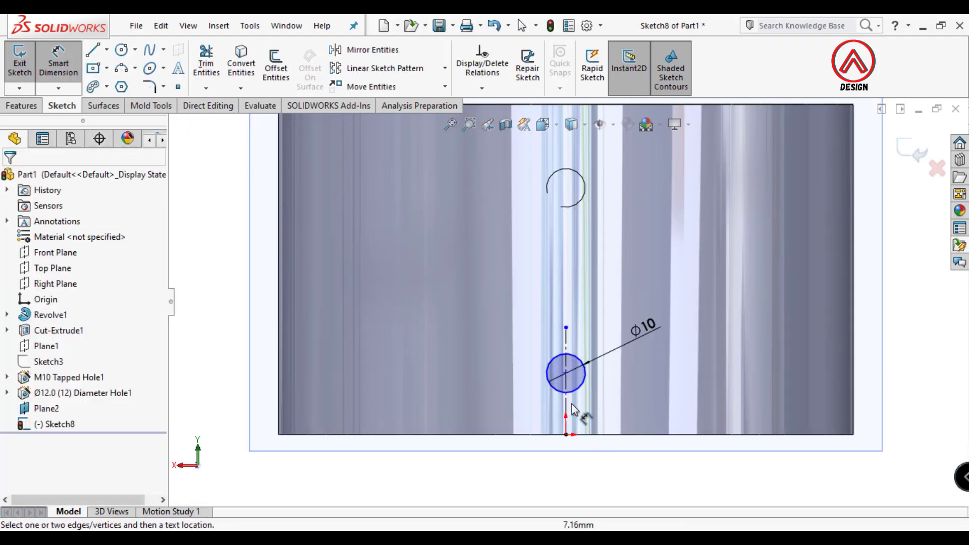
- Locate the circle centre 21.5 mm above the origin and exit the sketch
{"action": "left_click", "coordinate": [565, 374]}
{"action": "left_click", "coordinate": [566, 434]}
{"action": "left_click", "coordinate": [252, 394]}
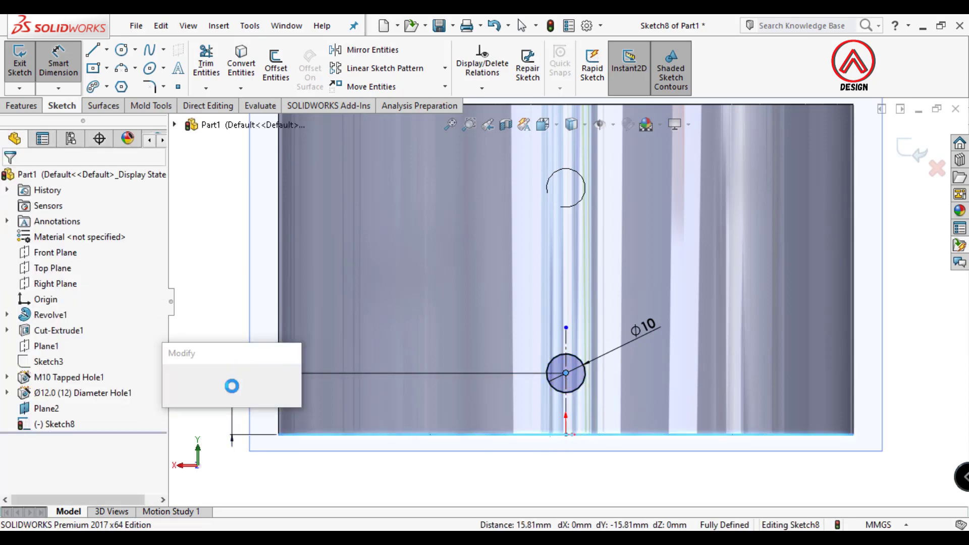
{"action": "type", "text": "21.5"}
{"action": "key", "text": "Return"}
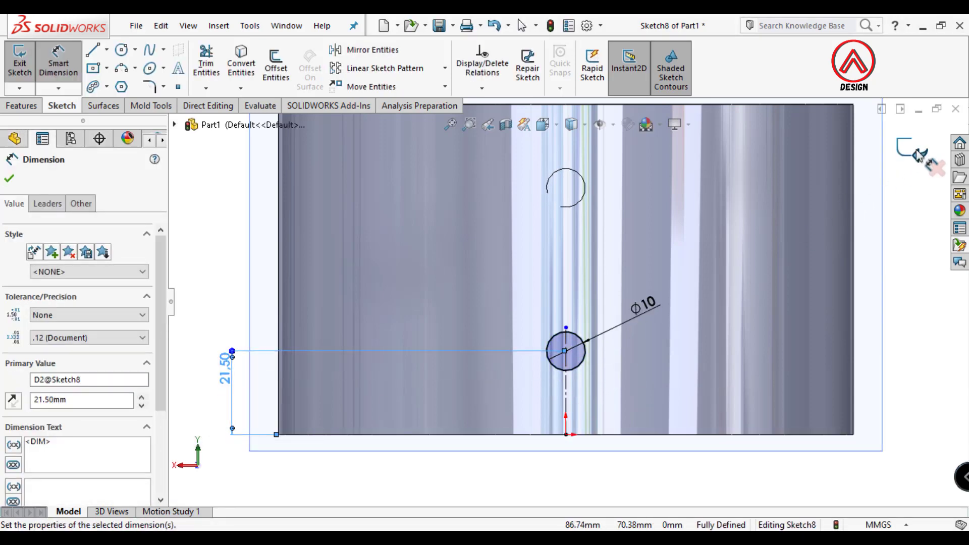
{"action": "left_click", "coordinate": [918, 151]}
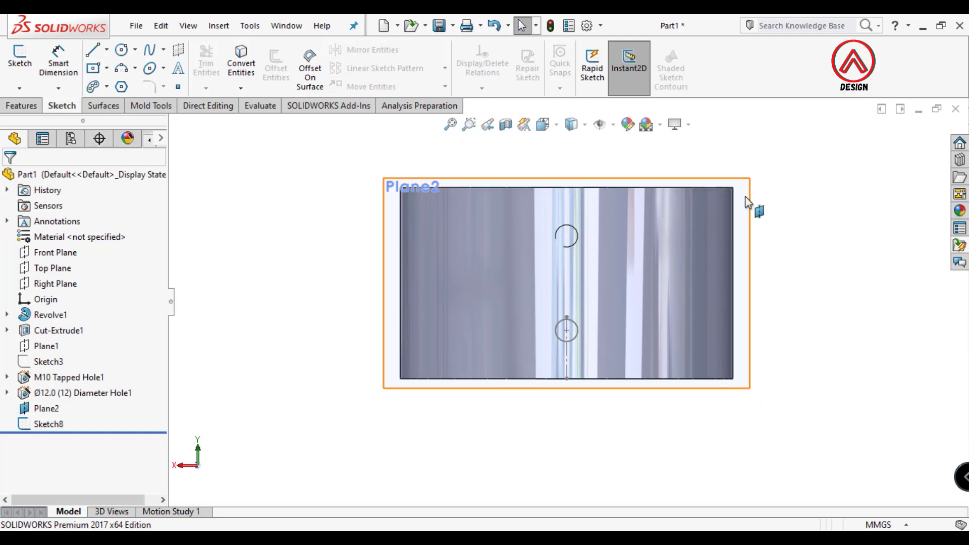
{"action": "left_click", "coordinate": [748, 202]}
- Set up a Hole Wizard M10 bottoming tapped hole, Up To Next, at the circle centre
{"action": "left_click", "coordinate": [21, 106]}
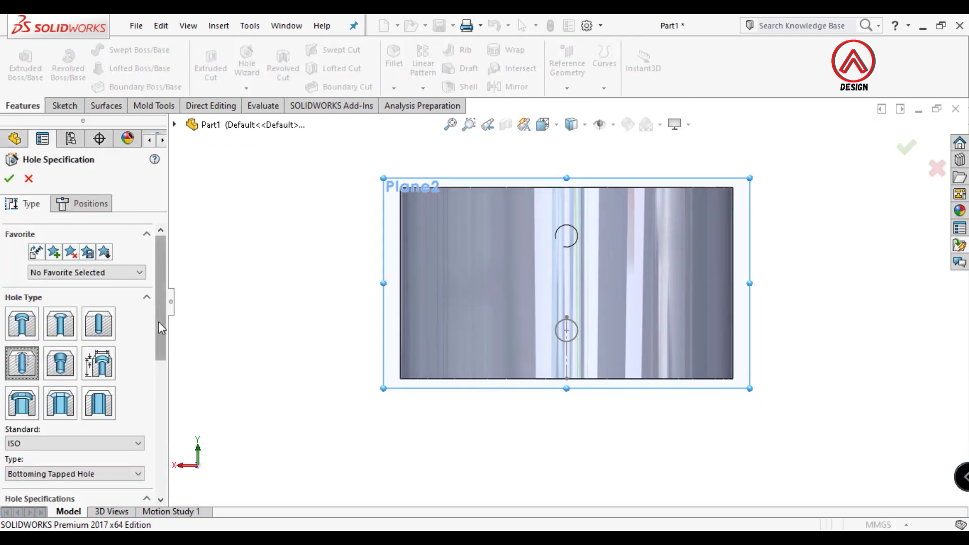
{"action": "left_click_drag", "start_coordinate": [161, 327], "coordinate": [155, 377]}
{"action": "left_click", "coordinate": [92, 364]}
{"action": "scroll", "coordinate": [53, 443], "scroll_direction": "down", "scroll_amount": 3}
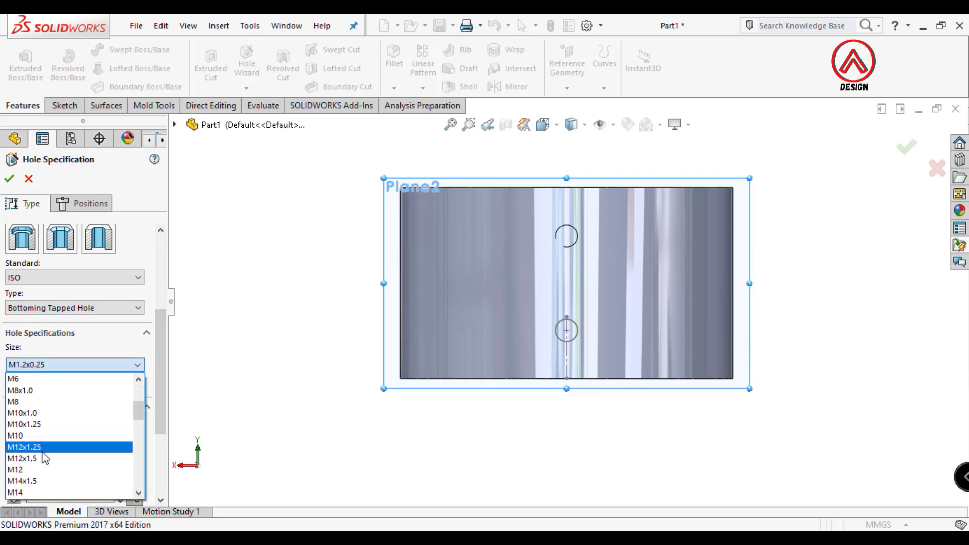
{"action": "left_click", "coordinate": [30, 436]}
{"action": "left_click", "coordinate": [65, 426]}
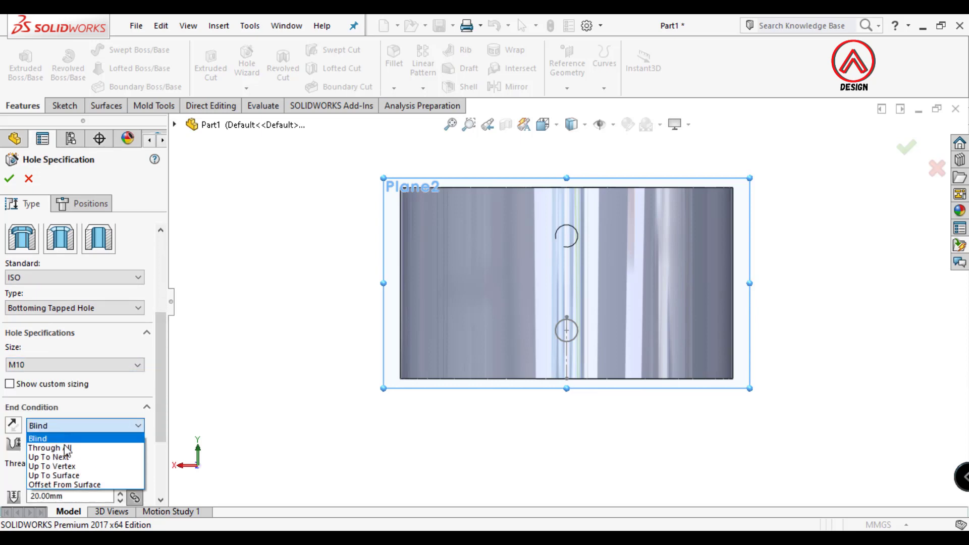
{"action": "left_click", "coordinate": [69, 460]}
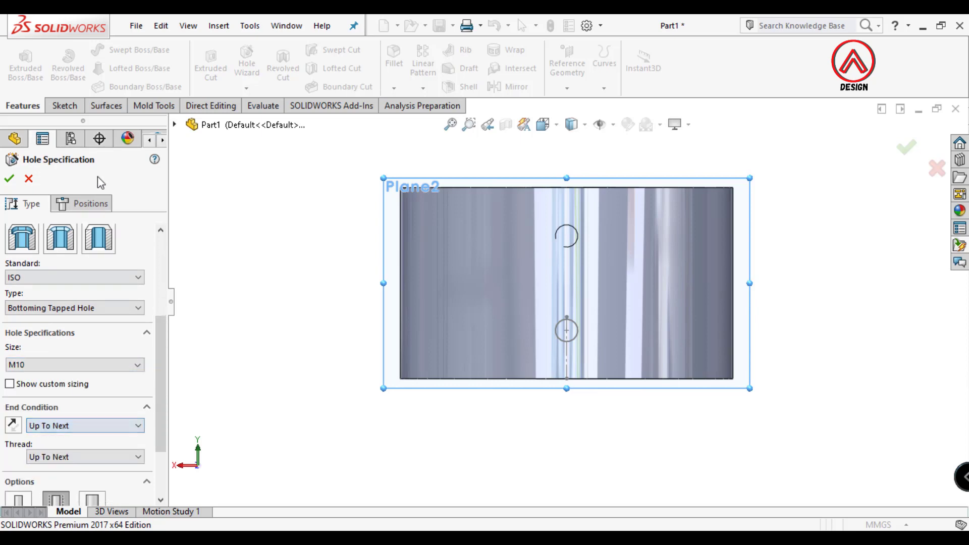
{"action": "left_click", "coordinate": [86, 204]}
{"action": "left_click", "coordinate": [566, 331]}
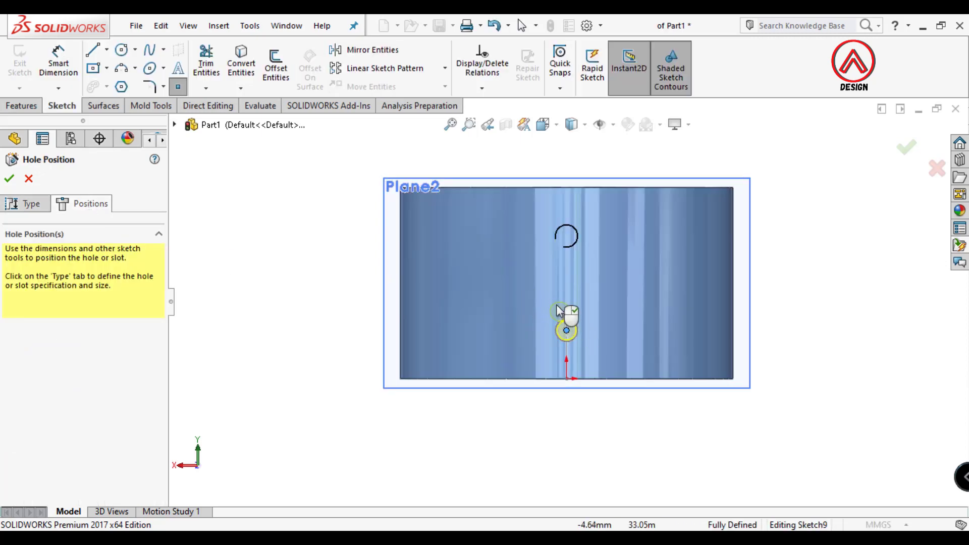
{"action": "key", "text": "ctrl+7"}
- Confirm the M10 tapped hole and switch to a flat side view
{"action": "left_click", "coordinate": [9, 178]}
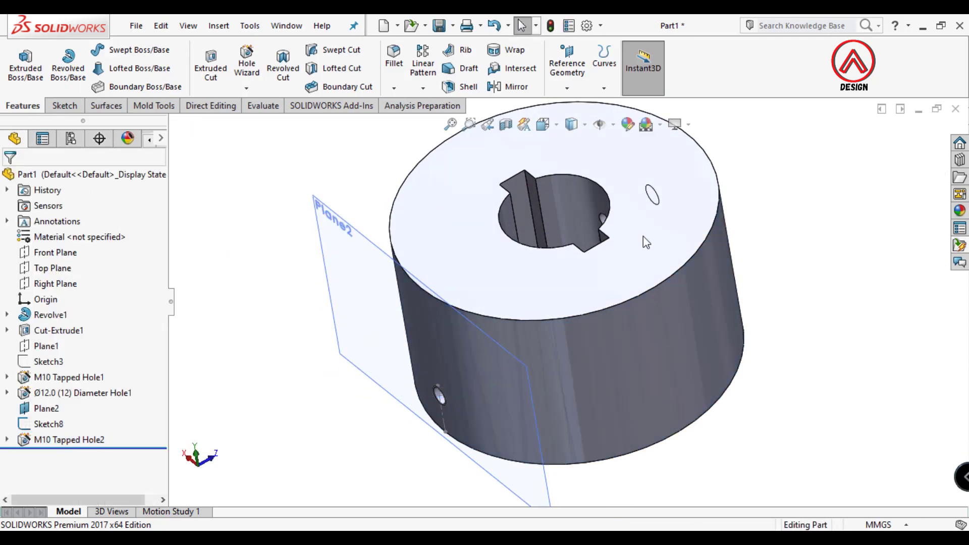
{"action": "middle_click_drag", "start_coordinate": [643, 236], "coordinate": [565, 130]}
{"action": "left_click", "coordinate": [543, 125]}
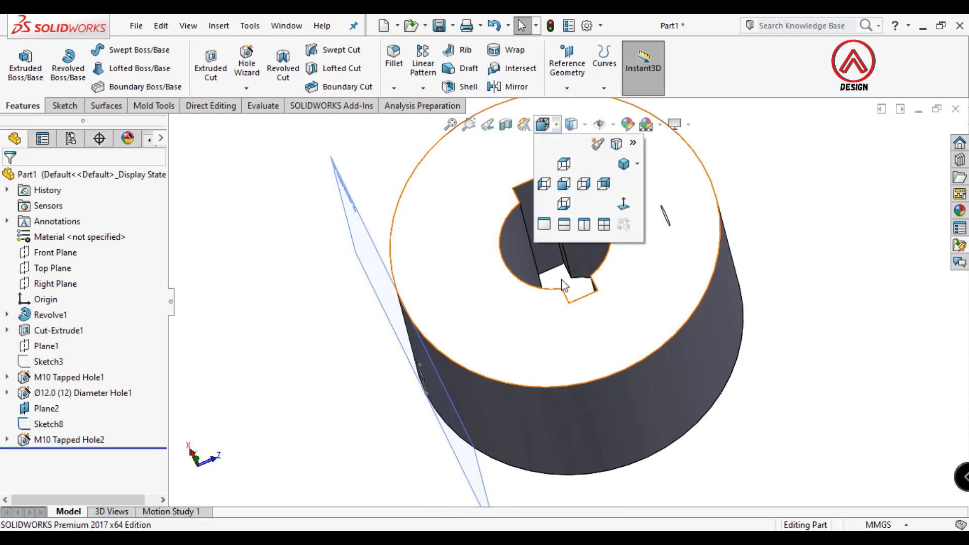
{"action": "key", "text": "ctrl+3"}
{"action": "left_click", "coordinate": [543, 125]}
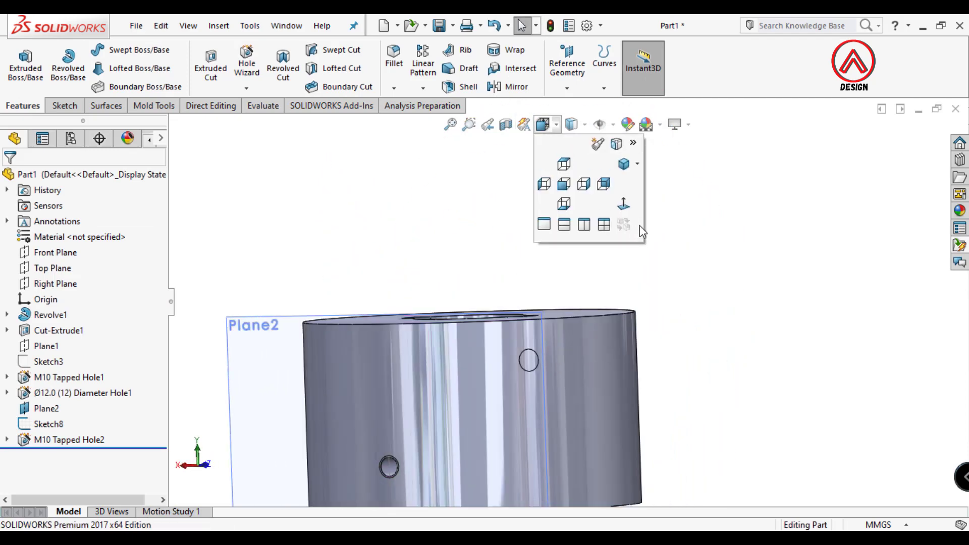
{"action": "left_click", "coordinate": [639, 225]}
- Start a new Hole Wizard hole on Plane2 as a straight drill-size hole
{"action": "left_click", "coordinate": [618, 359]}
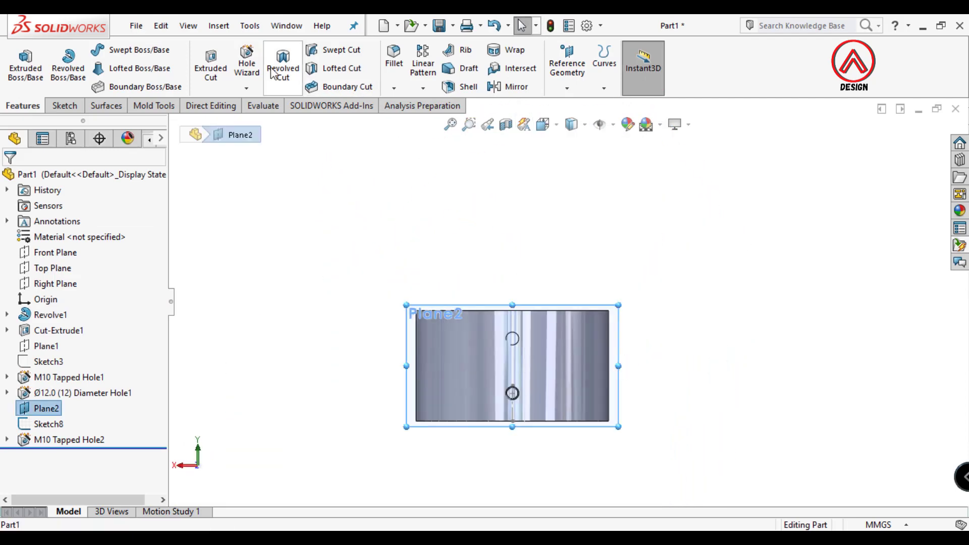
{"action": "left_click", "coordinate": [247, 65]}
{"action": "scroll", "coordinate": [76, 353], "scroll_direction": "down", "scroll_amount": 2}
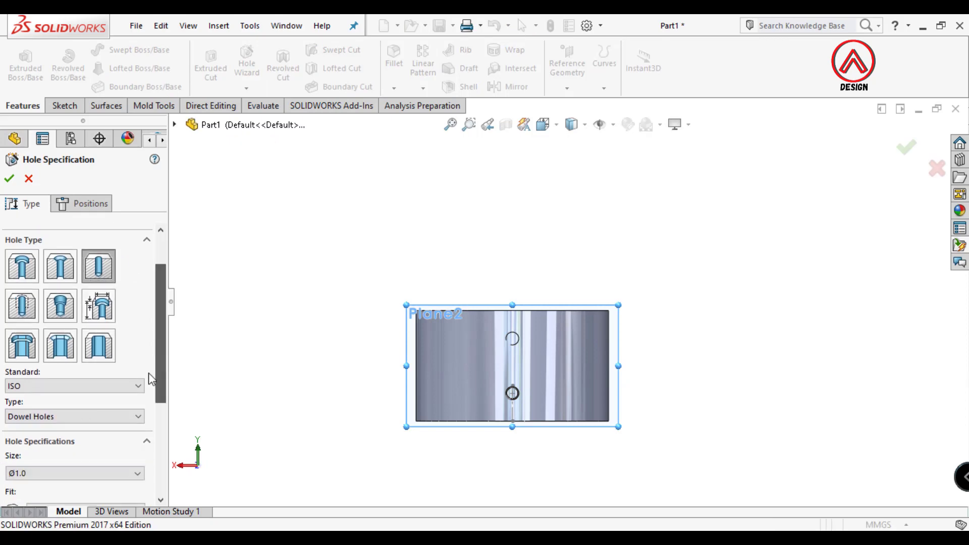
{"action": "scroll", "coordinate": [76, 353], "scroll_direction": "down", "scroll_amount": 1}
{"action": "left_click", "coordinate": [49, 384]}
{"action": "left_click", "coordinate": [30, 406]}
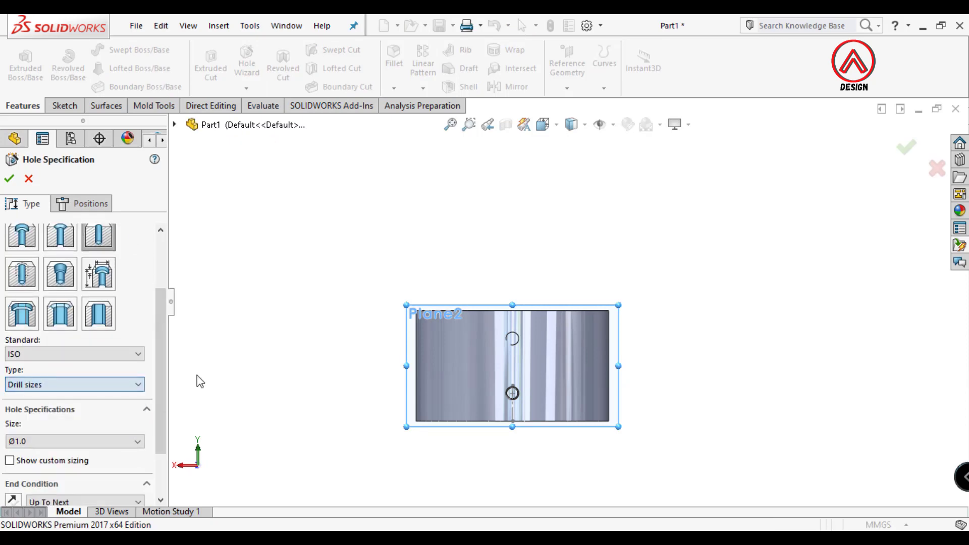
{"action": "scroll", "coordinate": [86, 380], "scroll_direction": "down", "scroll_amount": 3}
- Set the drill hole size to Ø12.0
{"action": "left_click", "coordinate": [86, 379]}
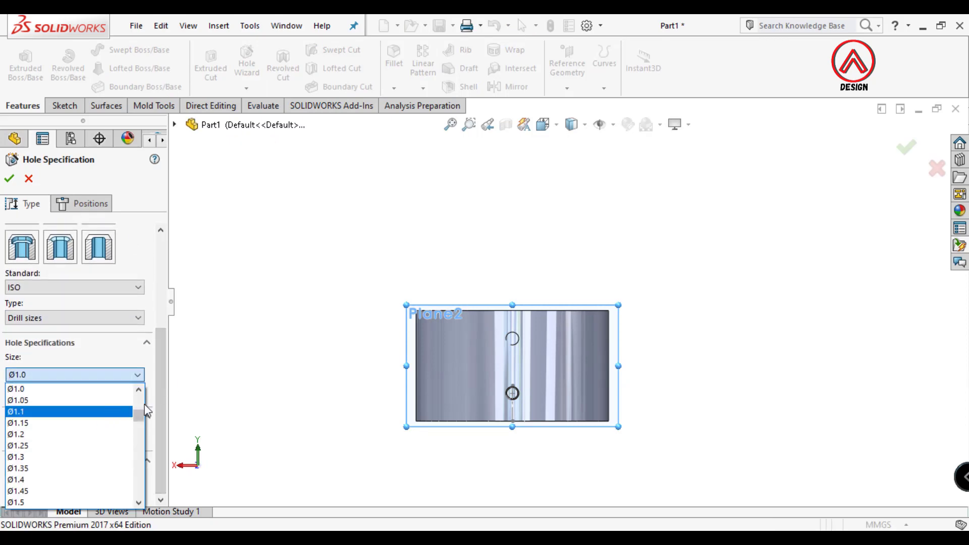
{"action": "left_click_drag", "start_coordinate": [139, 406], "coordinate": [140, 442]}
{"action": "left_click_drag", "start_coordinate": [141, 488], "coordinate": [144, 492]}
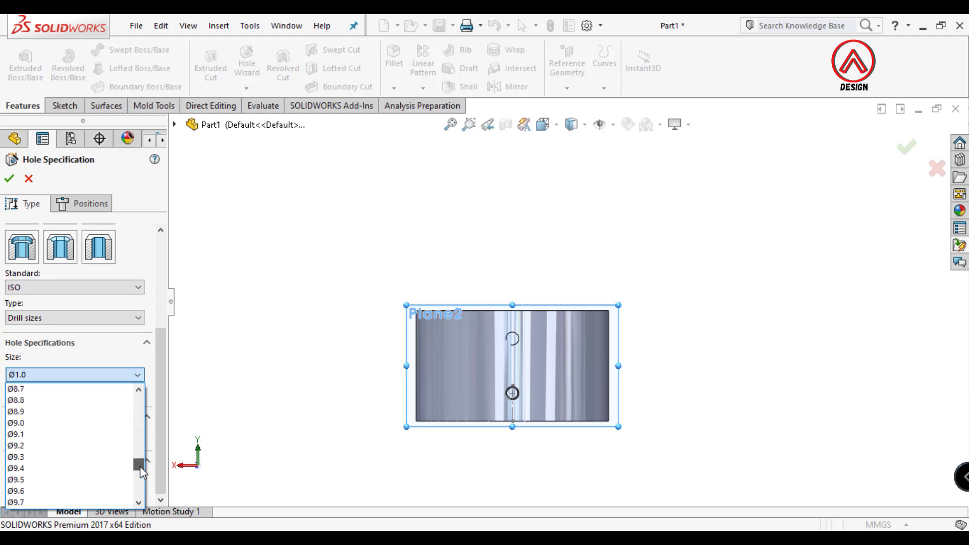
{"action": "scroll", "coordinate": [65, 450], "scroll_direction": "down", "scroll_amount": 2}
{"action": "scroll", "coordinate": [52, 454], "scroll_direction": "down", "scroll_amount": 2}
{"action": "scroll", "coordinate": [46, 454], "scroll_direction": "down", "scroll_amount": 2}
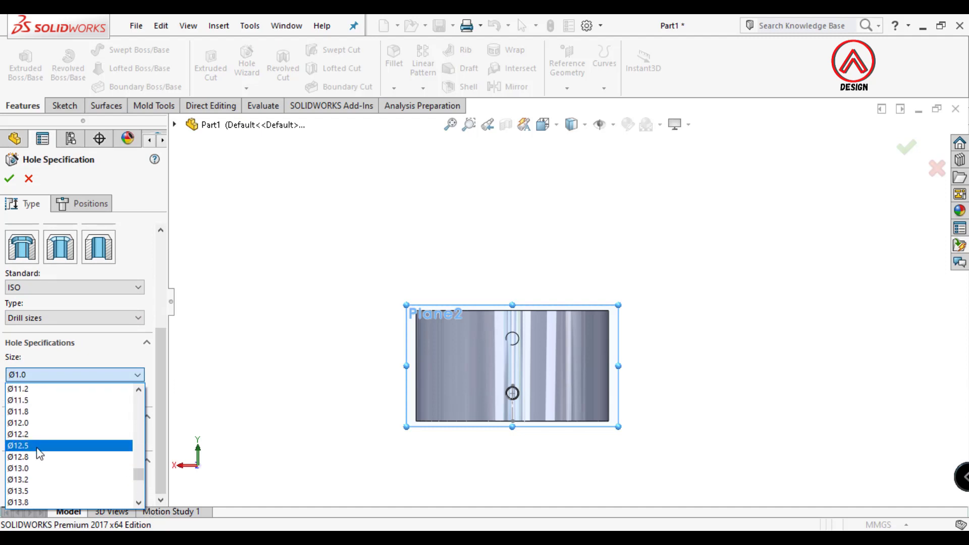
{"action": "left_click", "coordinate": [35, 434]}
{"action": "left_click", "coordinate": [40, 375]}
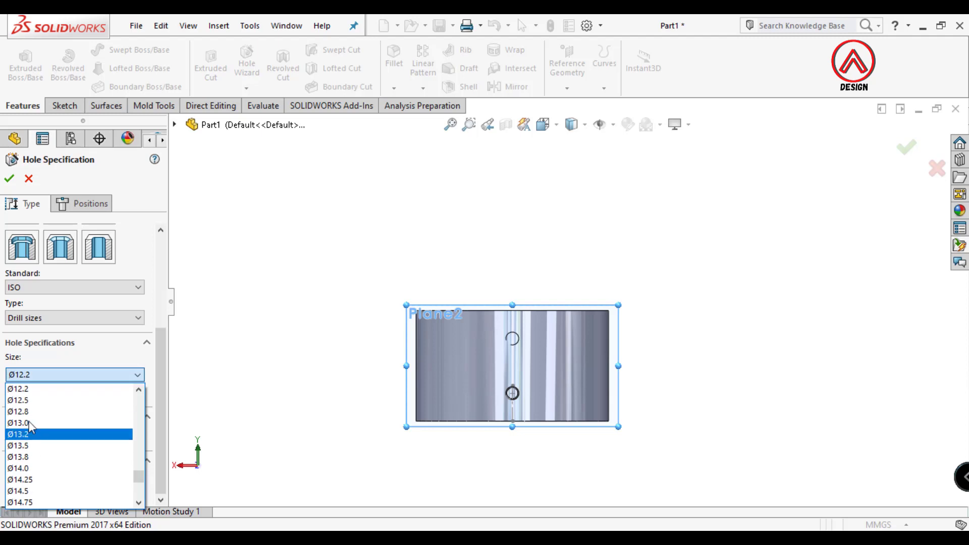
{"action": "scroll", "coordinate": [29, 421], "scroll_direction": "up", "scroll_amount": 1}
{"action": "left_click", "coordinate": [35, 414]}
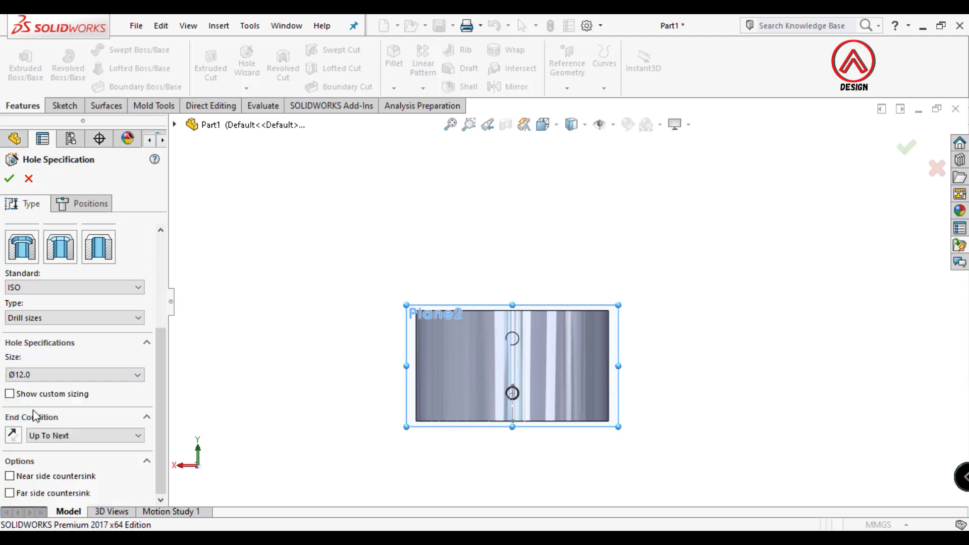
- Make the hole blind and place it at the lower marked point
{"action": "left_click", "coordinate": [60, 436]}
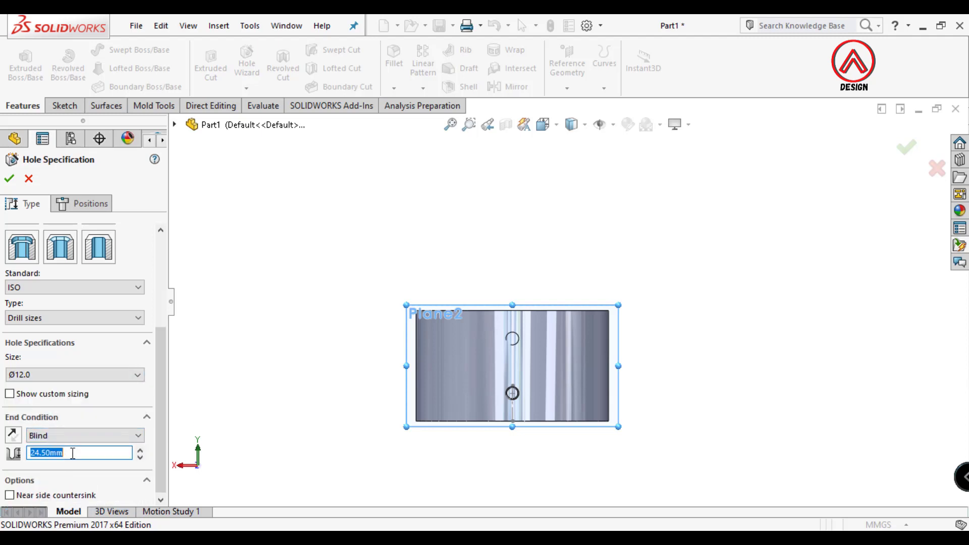
{"action": "left_click", "coordinate": [88, 207]}
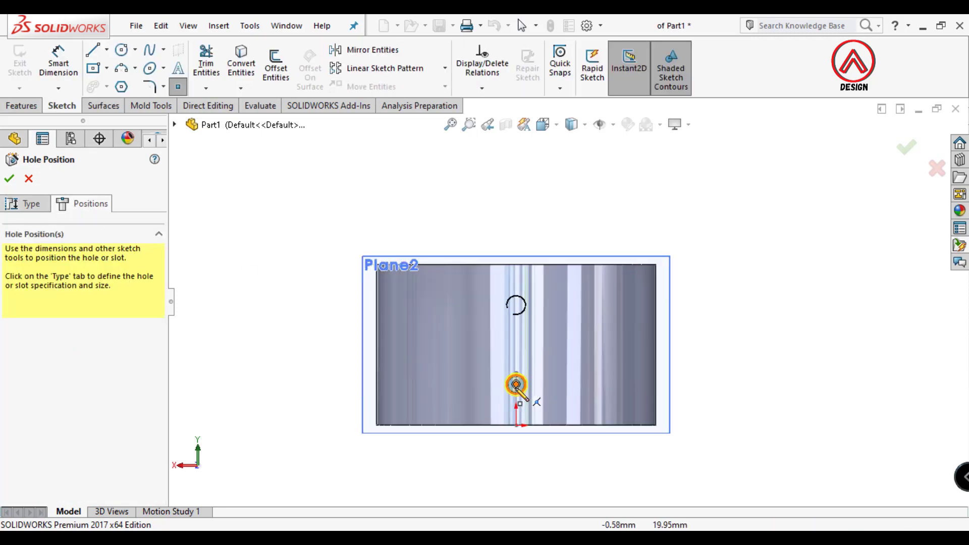
{"action": "left_click", "coordinate": [516, 385]}
- Confirm the Ø12 hole, hide Plane2, and tilt the model from the front view
{"action": "left_click", "coordinate": [9, 179]}
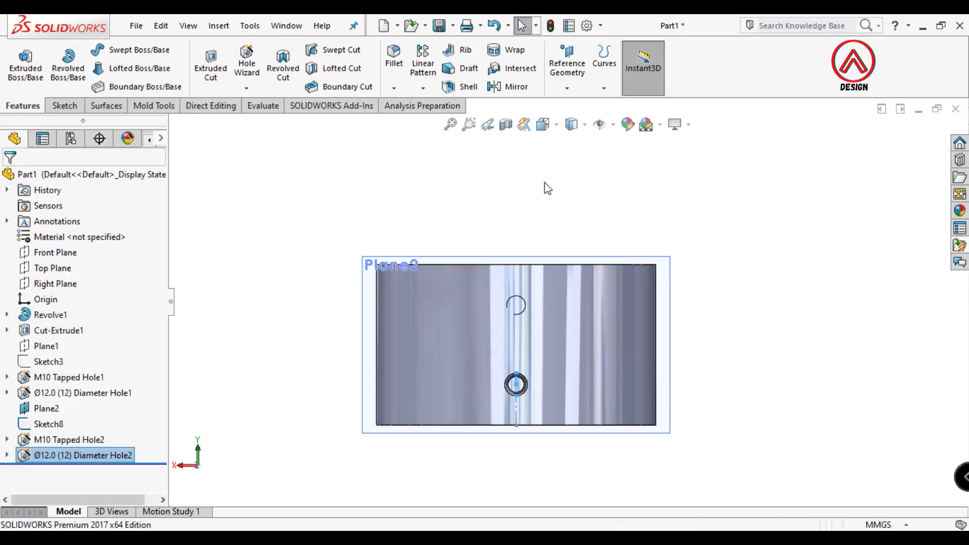
{"action": "left_click", "coordinate": [376, 286]}
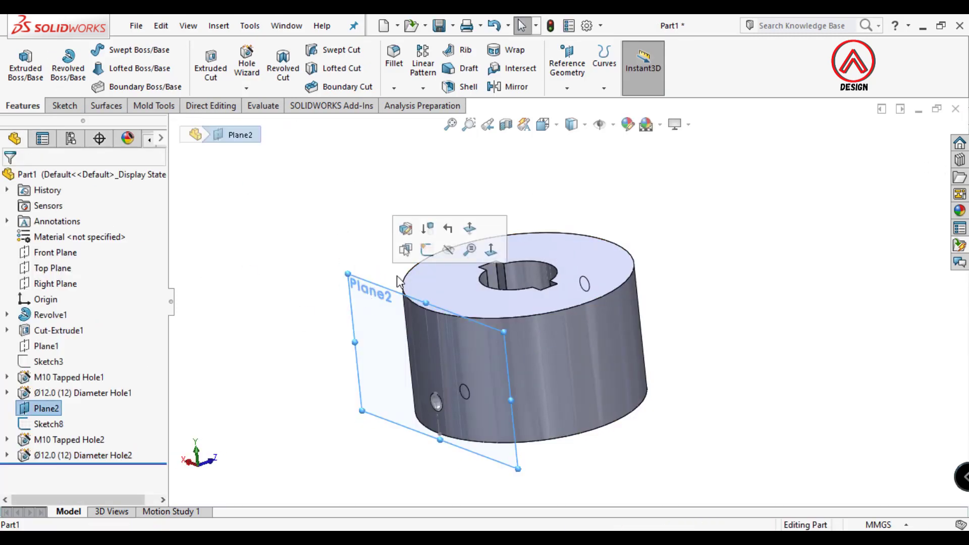
{"action": "left_click", "coordinate": [448, 250]}
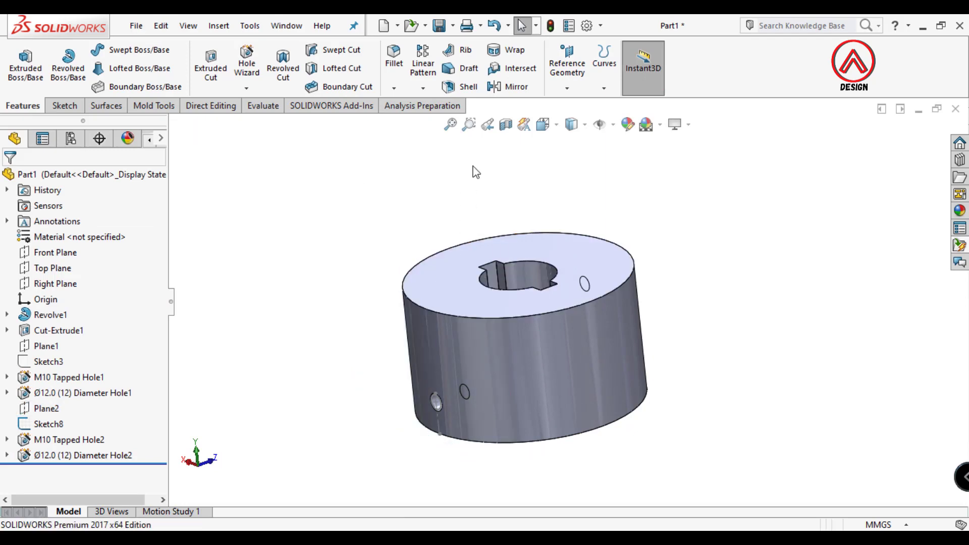
{"action": "left_click", "coordinate": [543, 124]}
{"action": "left_click", "coordinate": [575, 214]}
{"action": "mouse_move", "coordinate": [598, 249]}
{"action": "middle_mouse_down"}
{"action": "mouse_move", "coordinate": [454, 198]}
{"action": "mouse_move", "coordinate": [536, 244]}
{"action": "middle_mouse_up"}
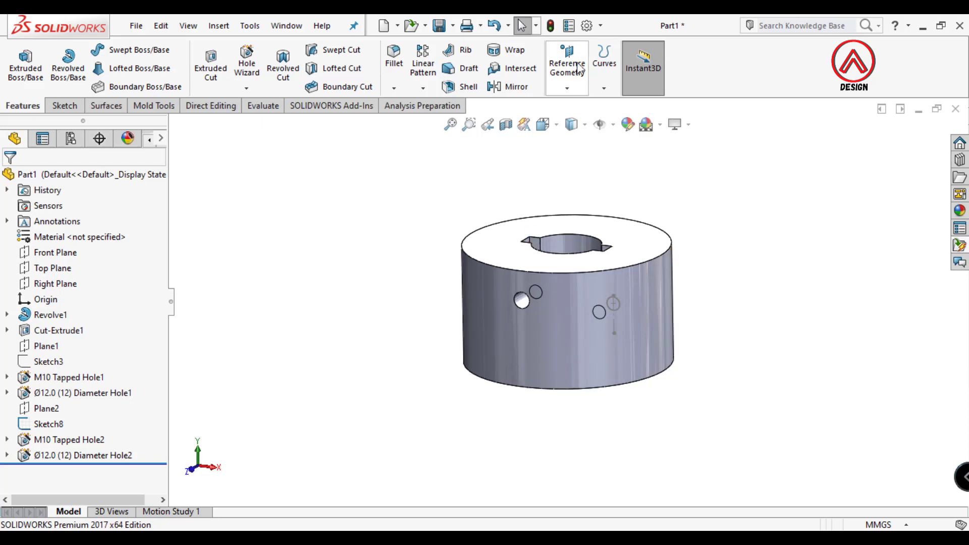
- Create Plane3 offset 100 mm from the Front Plane
{"action": "left_click", "coordinate": [566, 88]}
{"action": "left_click", "coordinate": [174, 124]}
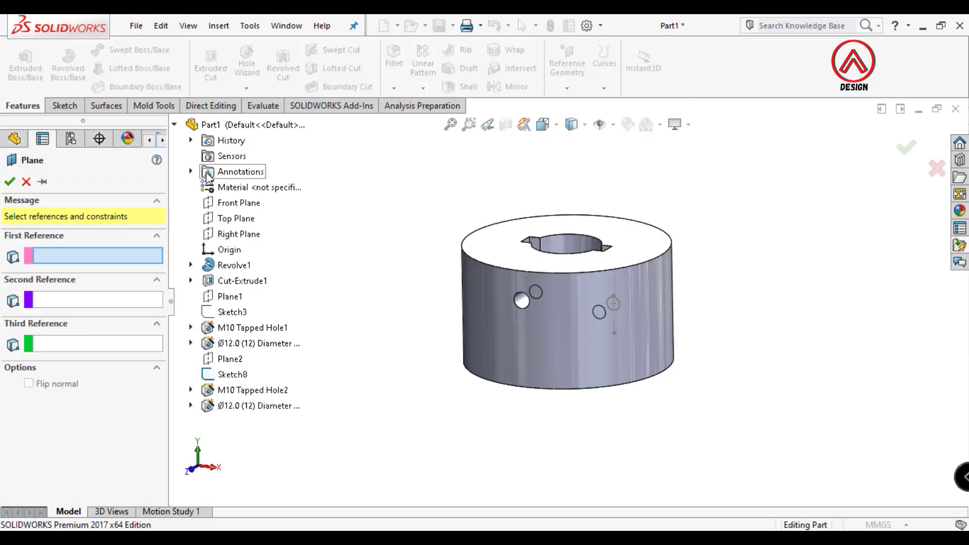
{"action": "left_click", "coordinate": [227, 203]}
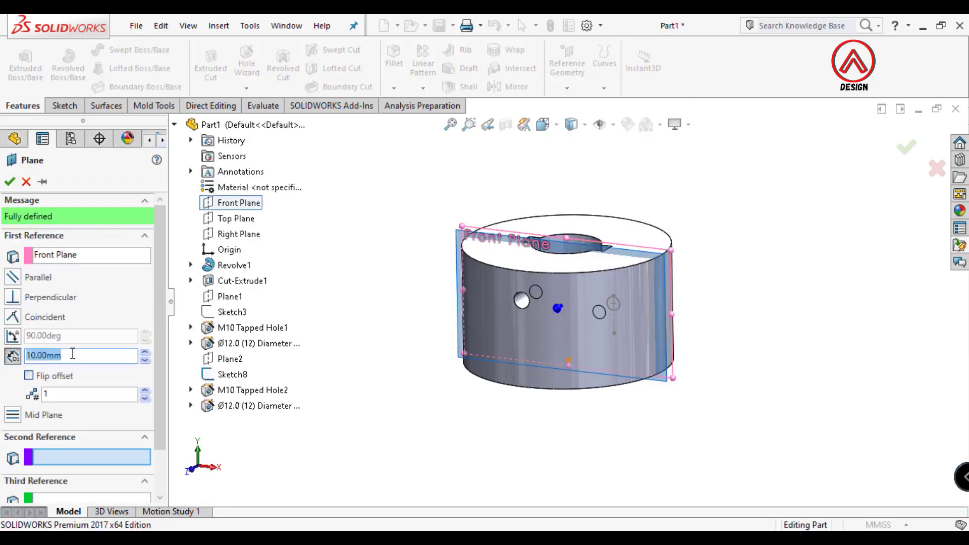
{"action": "type", "text": "100"}
{"action": "key", "text": "Return"}
{"action": "middle_click_drag", "start_coordinate": [669, 312], "coordinate": [659, 310]}
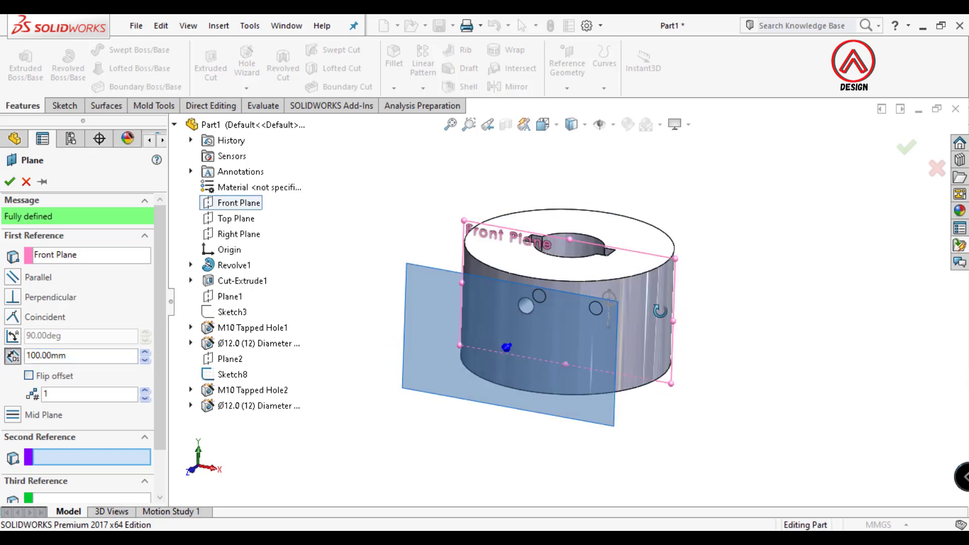
{"action": "left_click", "coordinate": [10, 181]}
{"action": "left_click", "coordinate": [411, 289]}
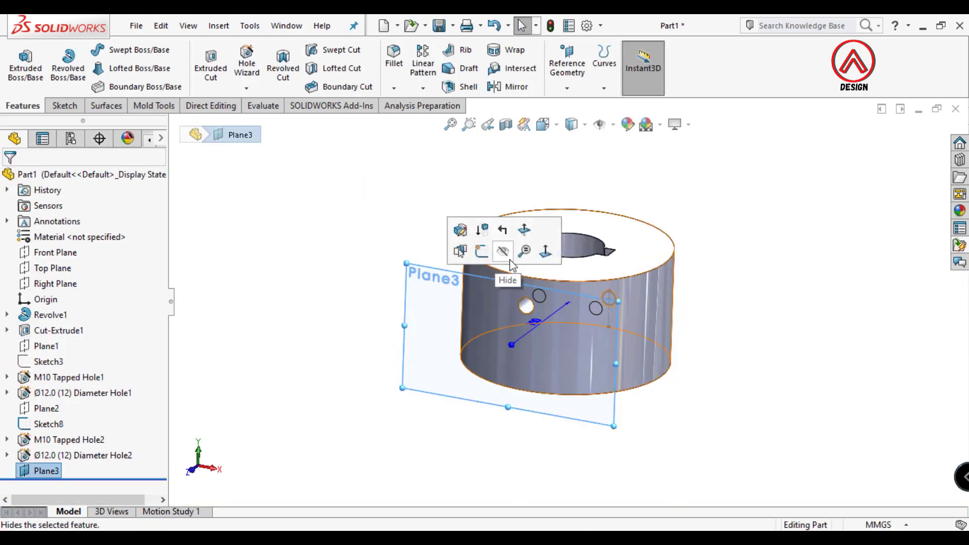
- Sketch on Plane3 a corner rectangle from the origin extending far right of the part
{"action": "left_click", "coordinate": [545, 254]}
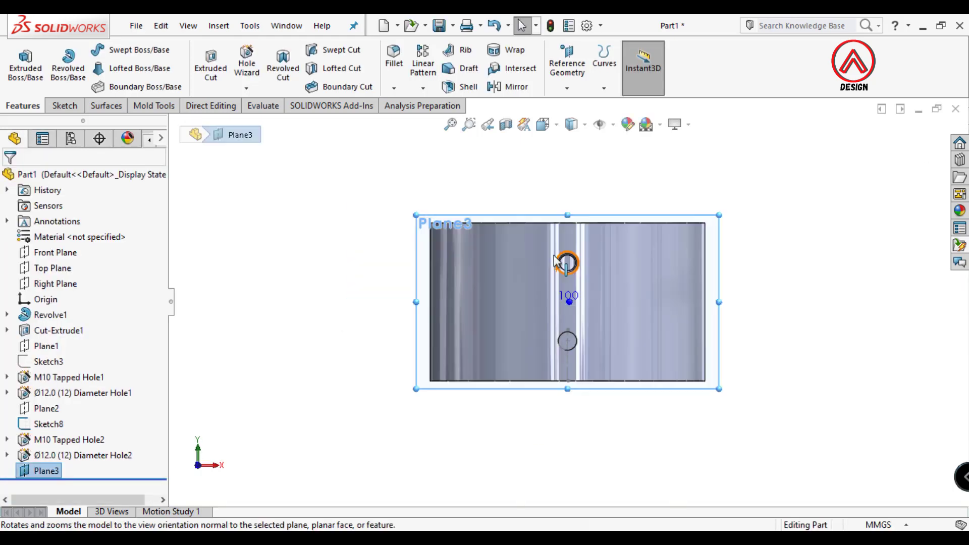
{"action": "left_click", "coordinate": [62, 106]}
{"action": "left_click", "coordinate": [19, 60]}
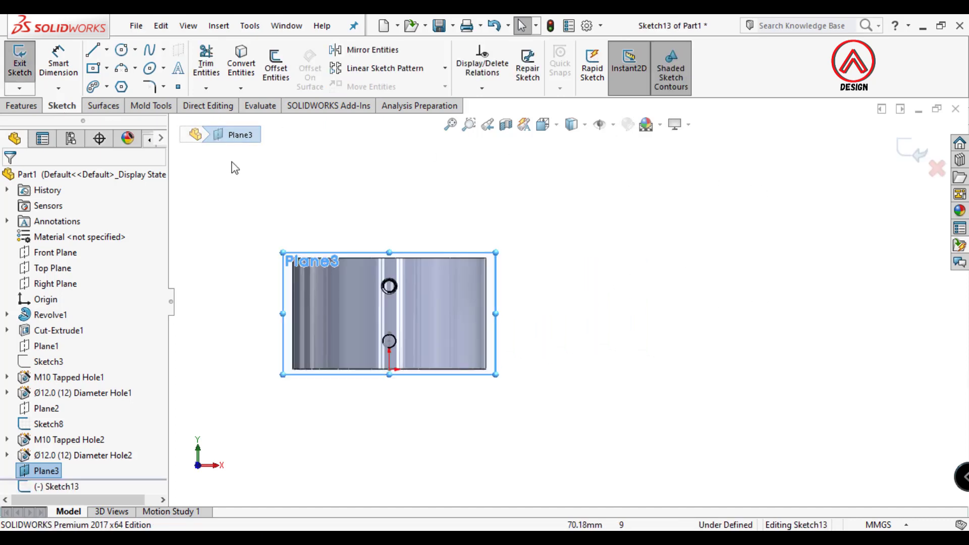
{"action": "left_click", "coordinate": [93, 67]}
{"action": "left_click", "coordinate": [22, 230]}
{"action": "scroll", "coordinate": [373, 388], "scroll_direction": "down", "scroll_amount": 1}
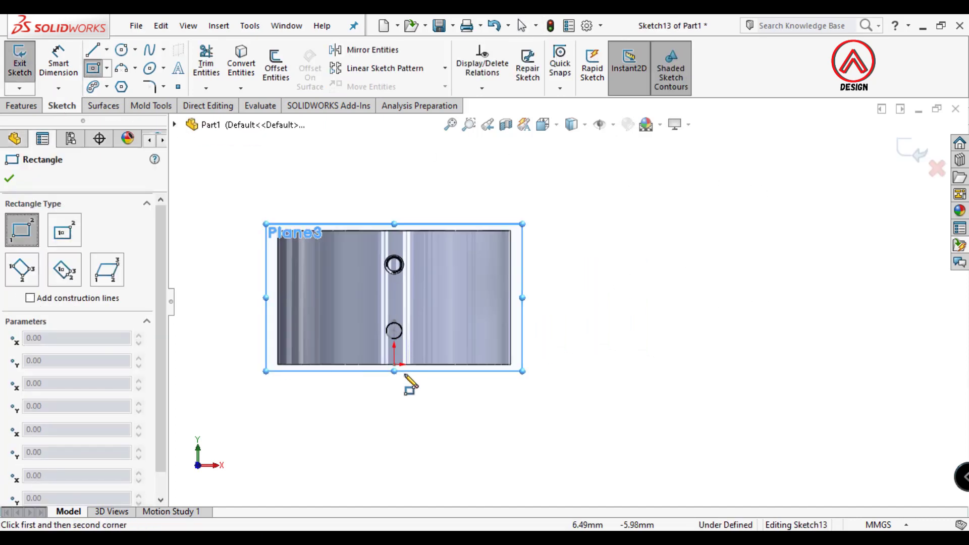
{"action": "left_click", "coordinate": [394, 364]}
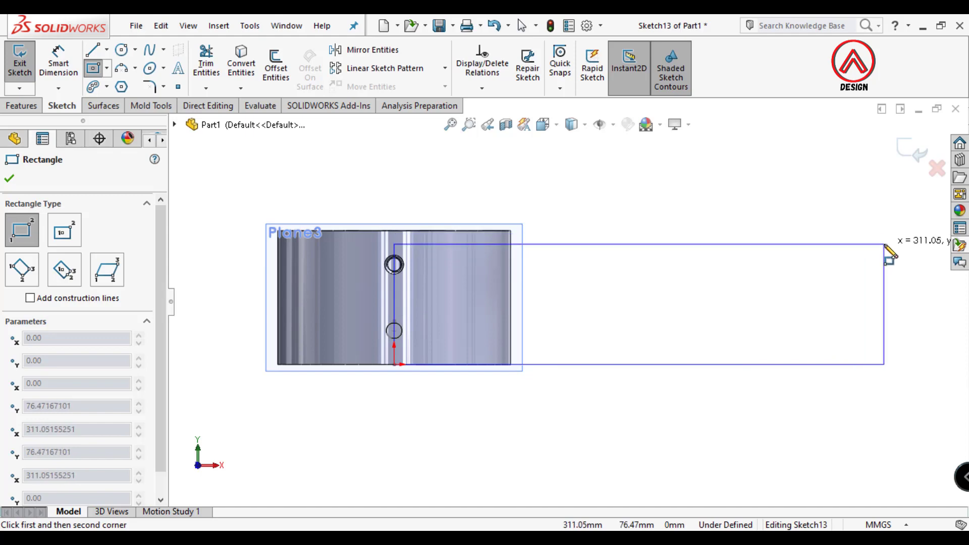
{"action": "left_click", "coordinate": [881, 241]}
{"action": "key", "text": "Escape"}
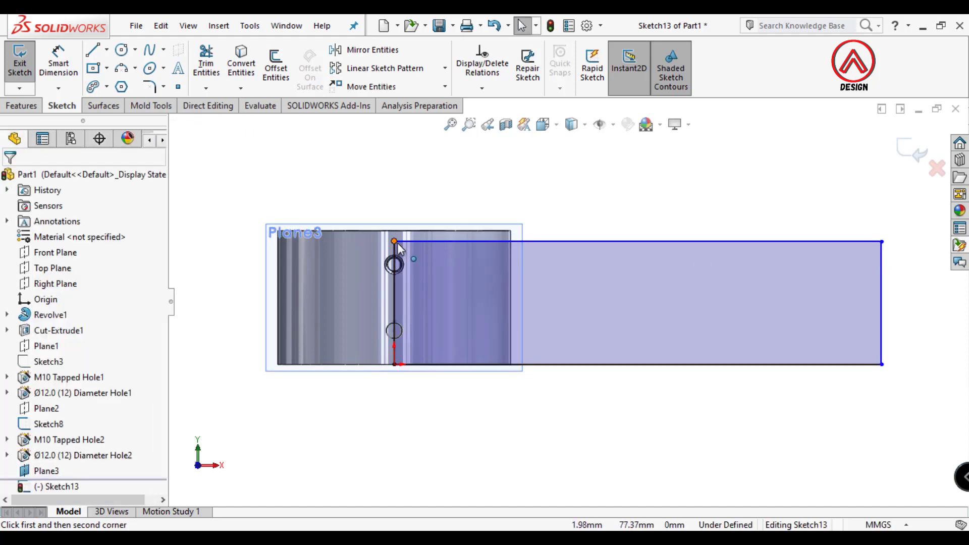
- Align the rectangle's top with the part's top edge and make it construction geometry
{"action": "left_click_drag", "start_coordinate": [398, 243], "coordinate": [397, 231]}
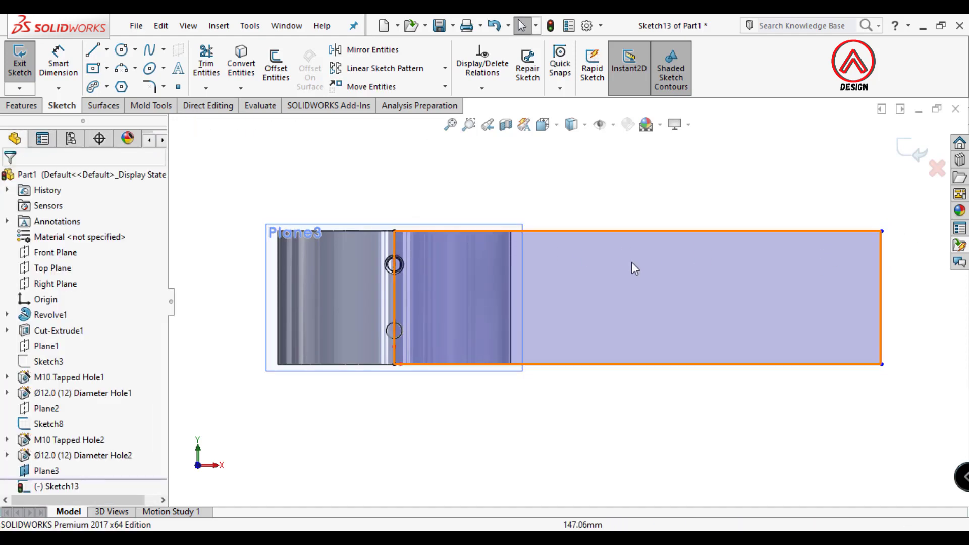
{"action": "left_click", "coordinate": [691, 271]}
{"action": "left_click", "coordinate": [713, 247]}
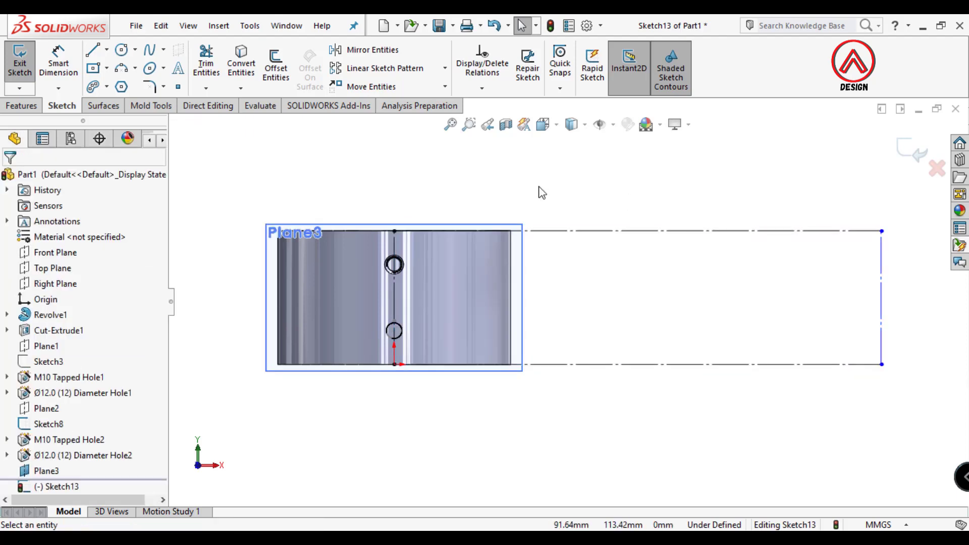
{"action": "scroll", "coordinate": [625, 277], "scroll_direction": "up", "scroll_amount": 3}
{"action": "scroll", "coordinate": [625, 277], "scroll_direction": "down", "scroll_amount": 2}
- Dimension the top edge as ="D2@Sketch1"*PI (464.96 mm) and exit the sketch
{"action": "left_click", "coordinate": [60, 70]}
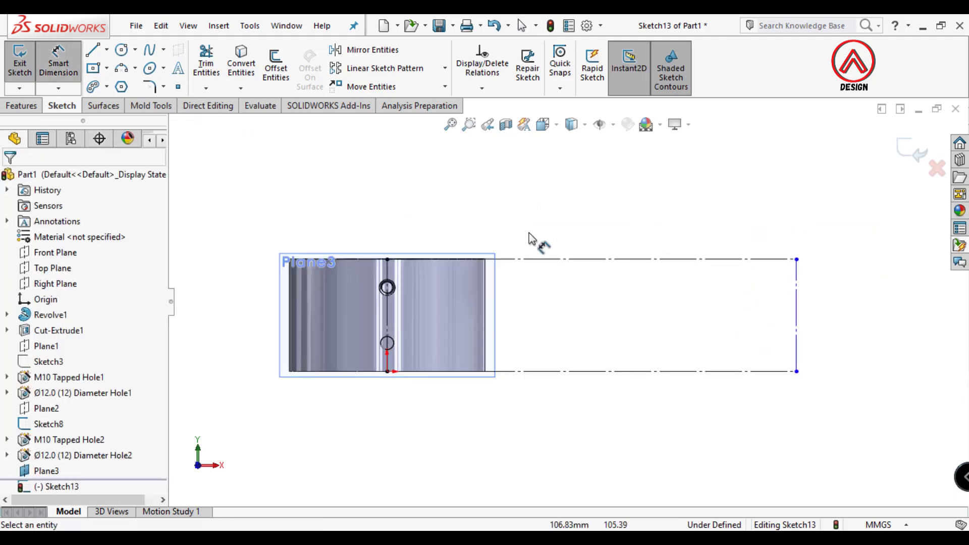
{"action": "left_click", "coordinate": [572, 260]}
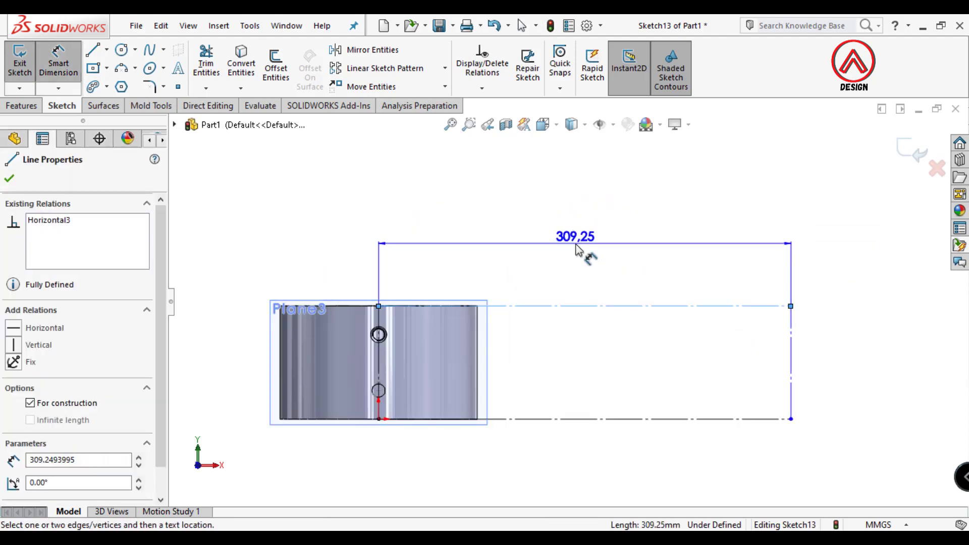
{"action": "left_click", "coordinate": [588, 255]}
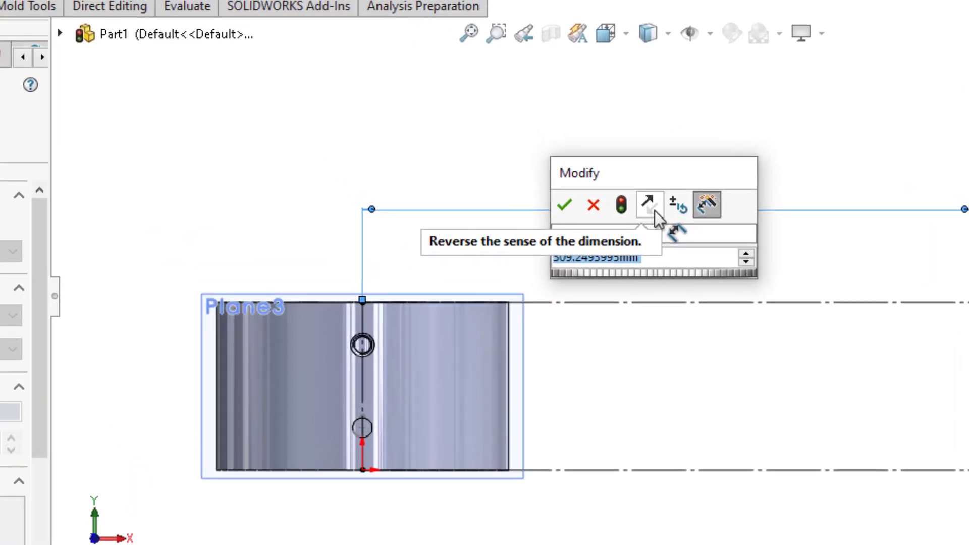
{"action": "type", "text": "="}
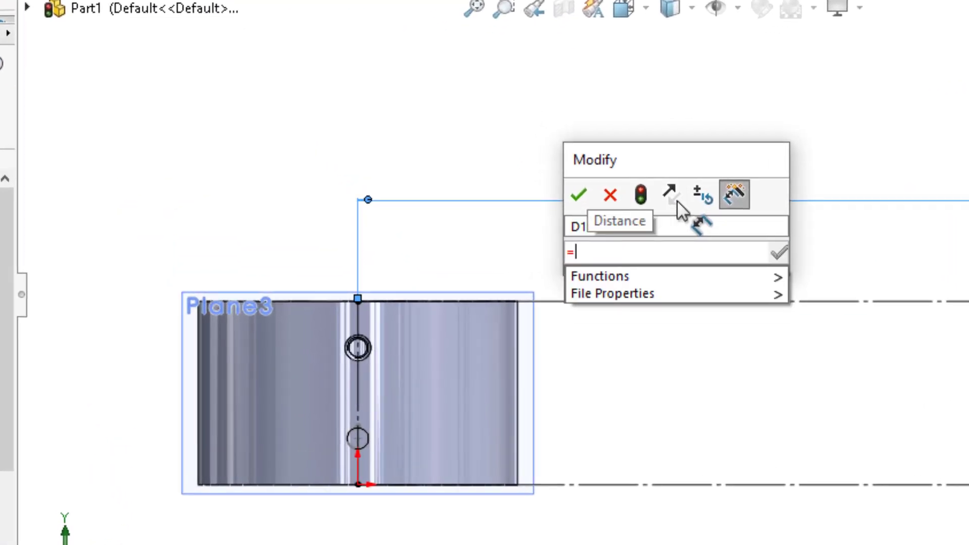
{"action": "left_click", "coordinate": [452, 350]}
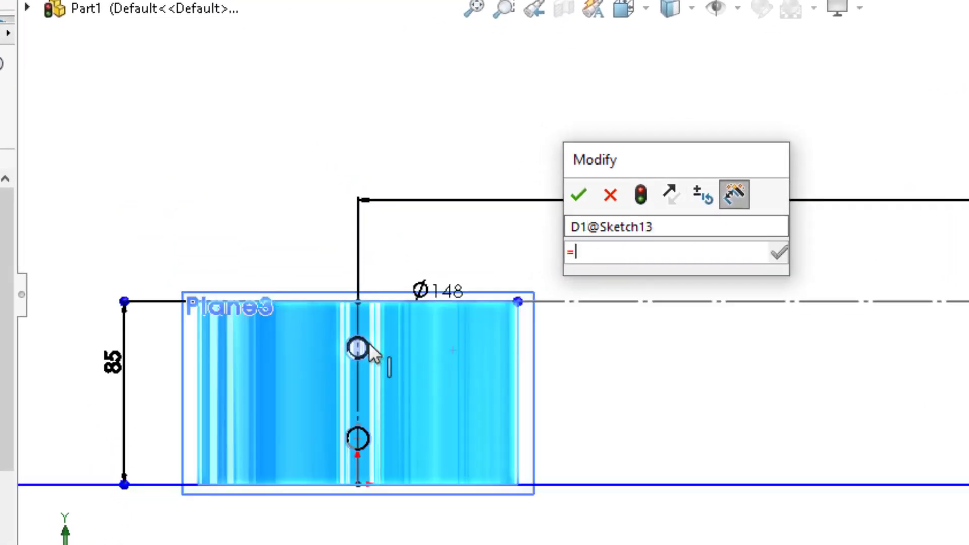
{"action": "left_click", "coordinate": [432, 286]}
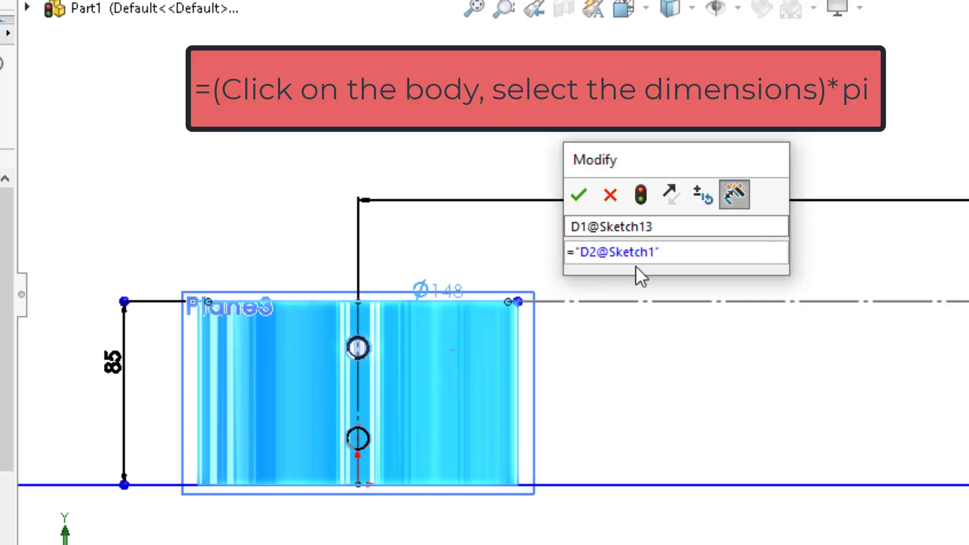
{"action": "type", "text": "*PI"}
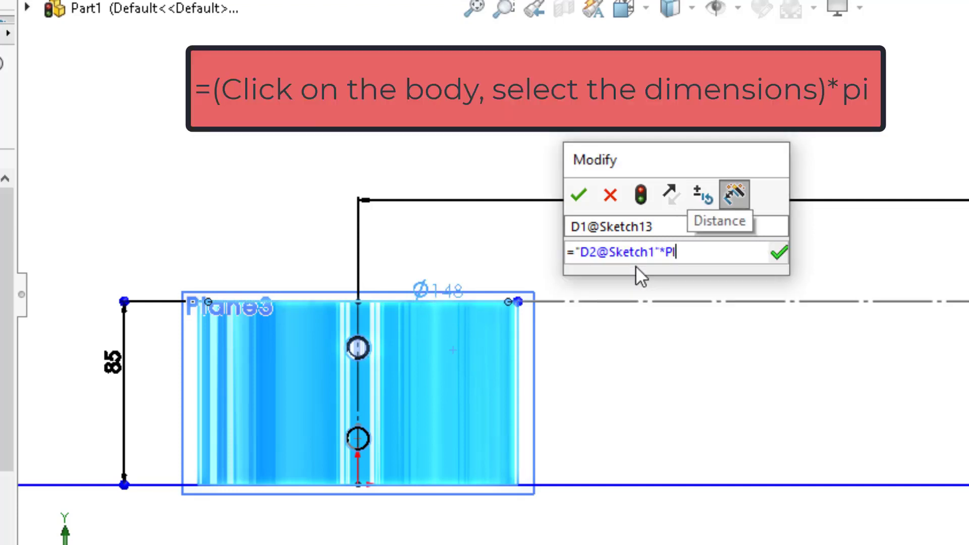
{"action": "key", "text": "Return"}
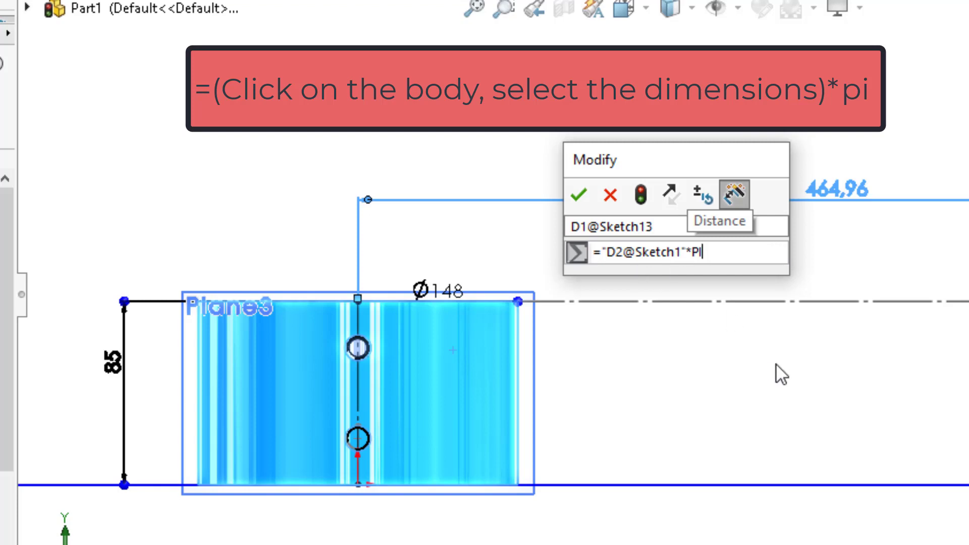
{"action": "left_click", "coordinate": [579, 194]}
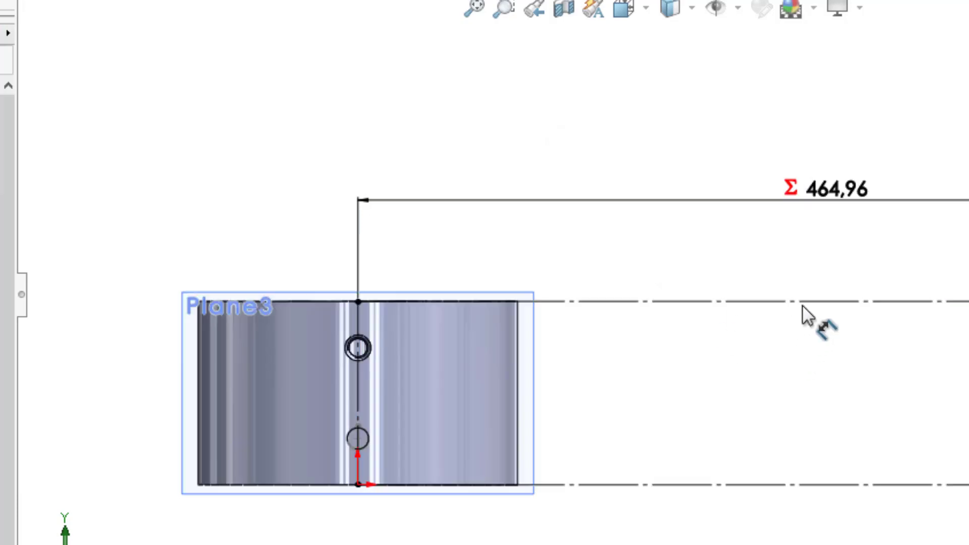
{"action": "scroll", "coordinate": [716, 272], "scroll_direction": "down", "scroll_amount": 2}
{"action": "scroll", "coordinate": [670, 281], "scroll_direction": "down", "scroll_amount": 2}
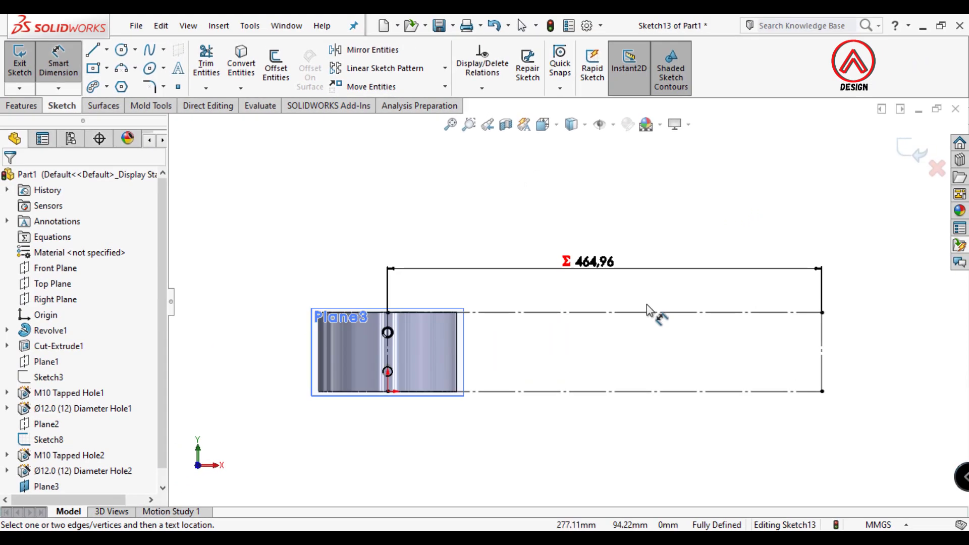
{"action": "left_click", "coordinate": [884, 152]}
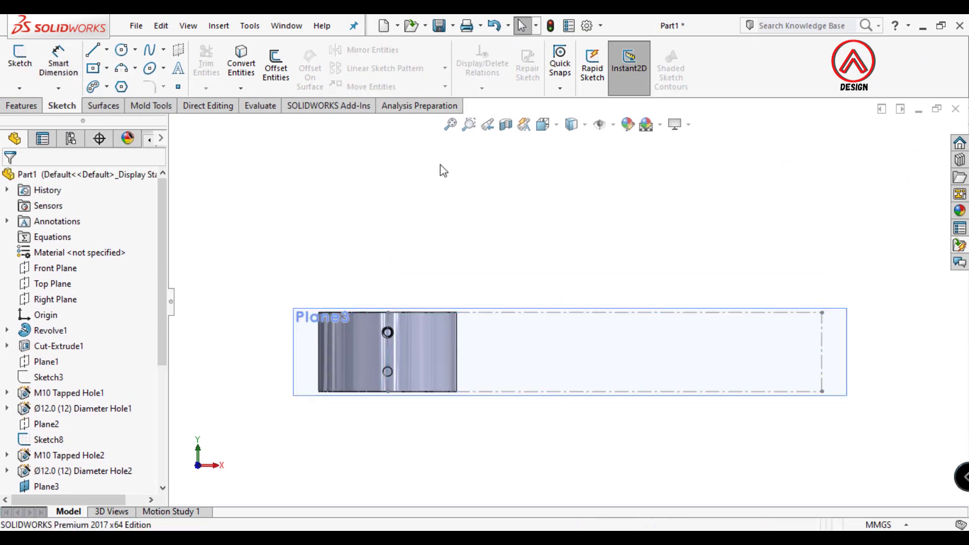
- Sketch on Plane3 a five-line stepped groove path: flat, rising slant, long flat, falling slant, flat
{"action": "left_click", "coordinate": [302, 356]}
{"action": "left_click", "coordinate": [26, 65]}
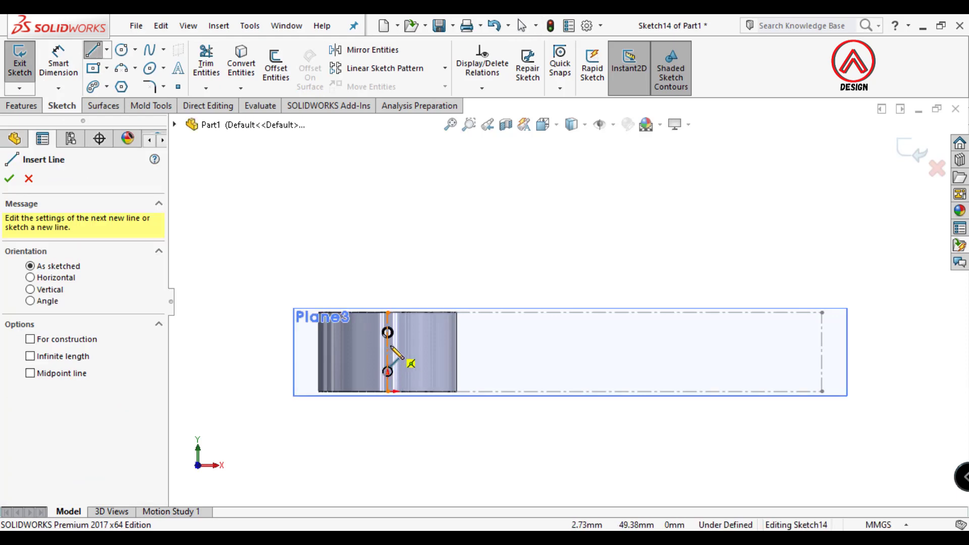
{"action": "left_click", "coordinate": [387, 344]}
{"action": "left_click", "coordinate": [482, 344]}
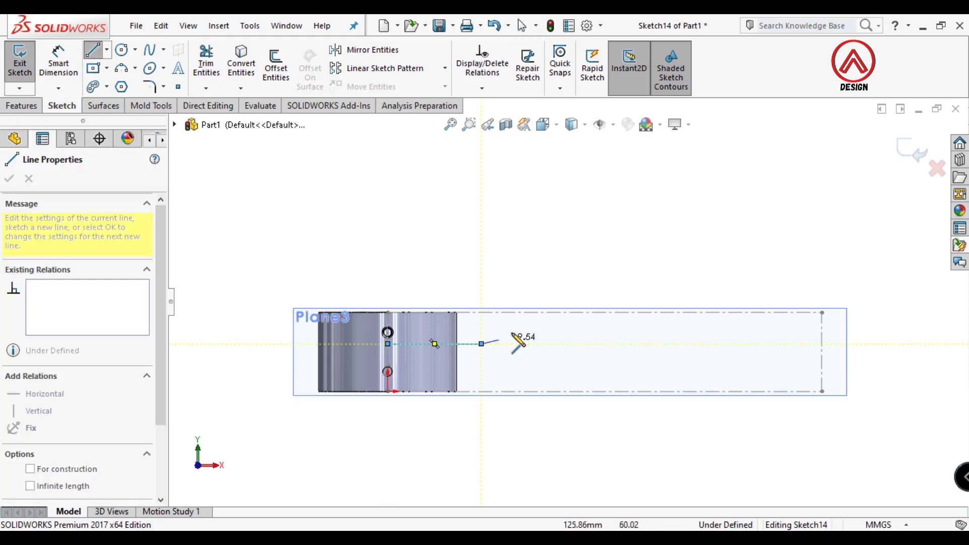
{"action": "scroll", "coordinate": [501, 338], "scroll_direction": "down", "scroll_amount": 2}
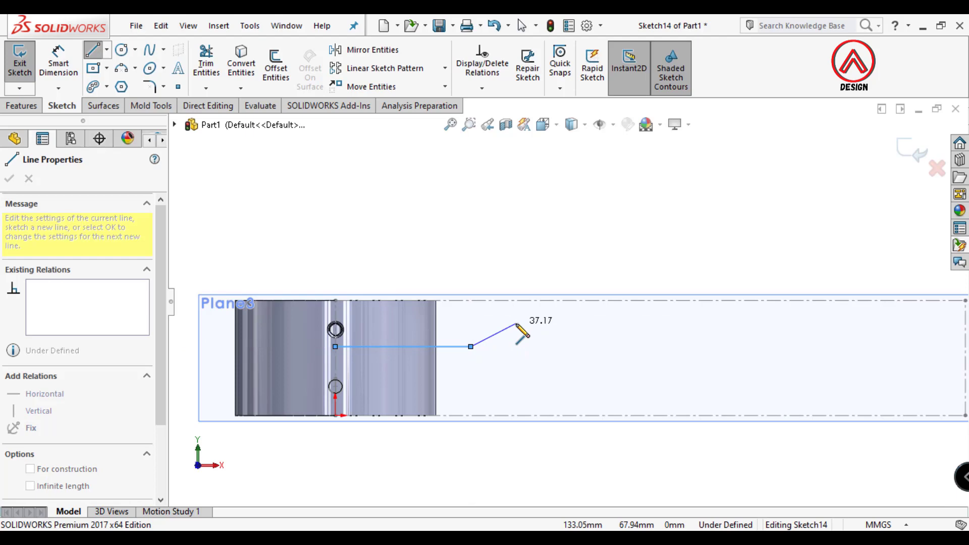
{"action": "left_click", "coordinate": [515, 323]}
{"action": "left_click", "coordinate": [795, 323]}
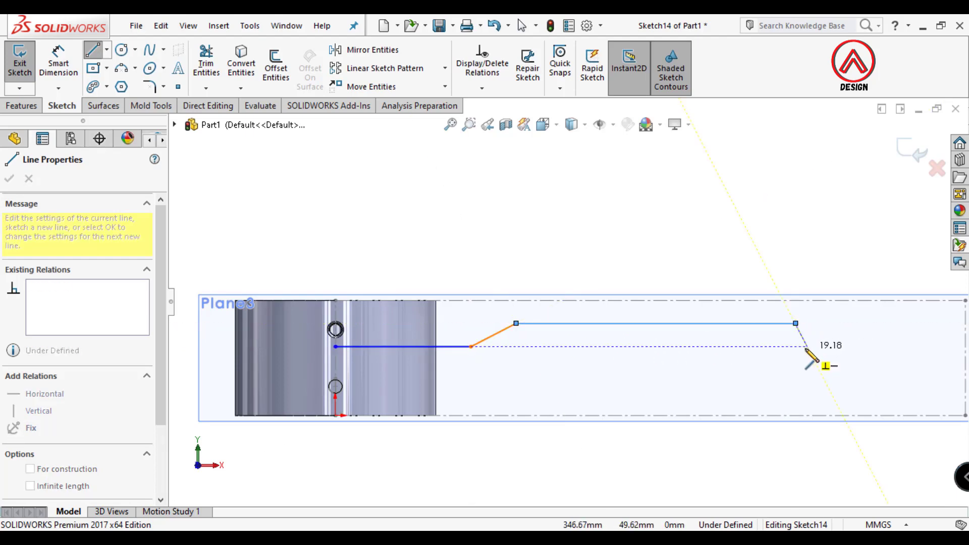
{"action": "scroll", "coordinate": [787, 338], "scroll_direction": "up", "scroll_amount": 3}
{"action": "left_click", "coordinate": [741, 333]}
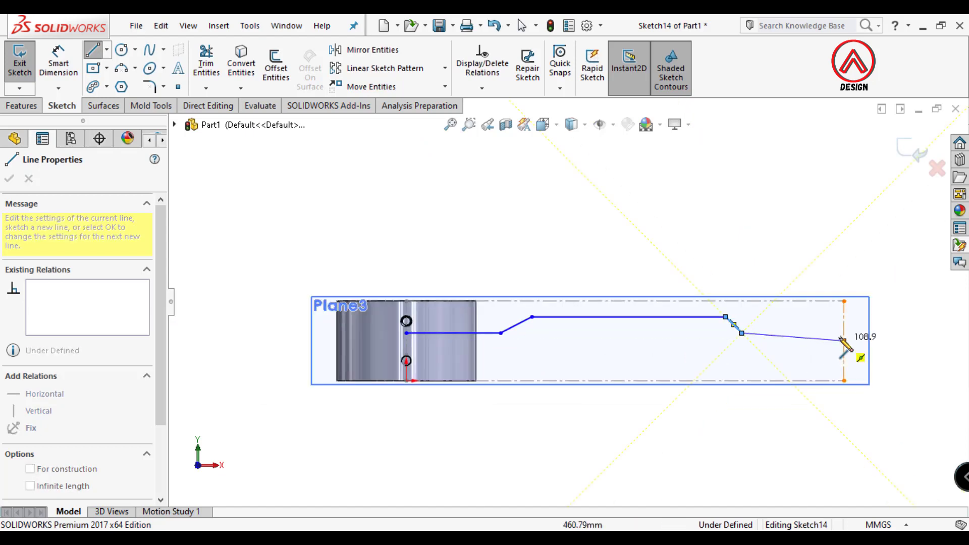
{"action": "left_click", "coordinate": [843, 332]}
{"action": "key", "text": "Escape"}
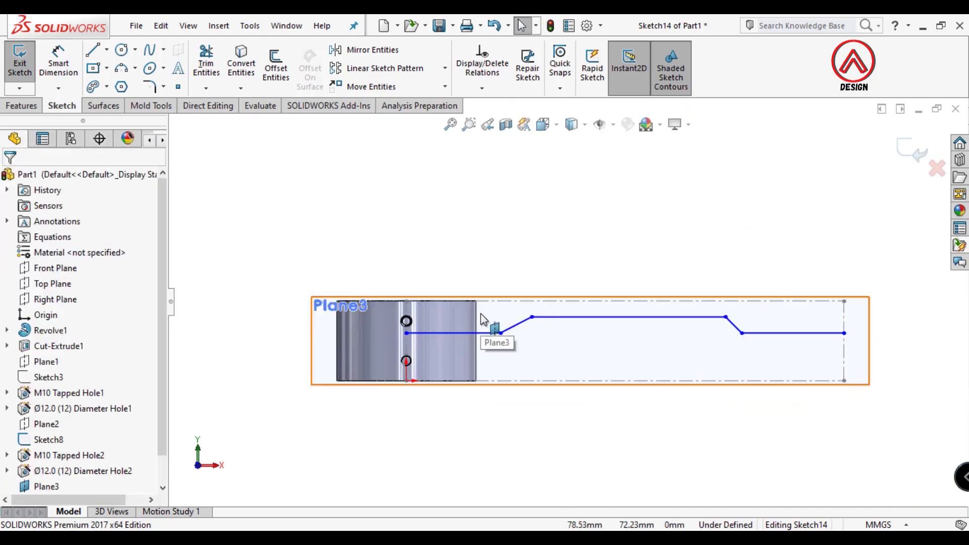
- Dimension the first line 40 from the top edge, its bend at 155°, and its length 104
{"action": "left_click", "coordinate": [63, 71]}
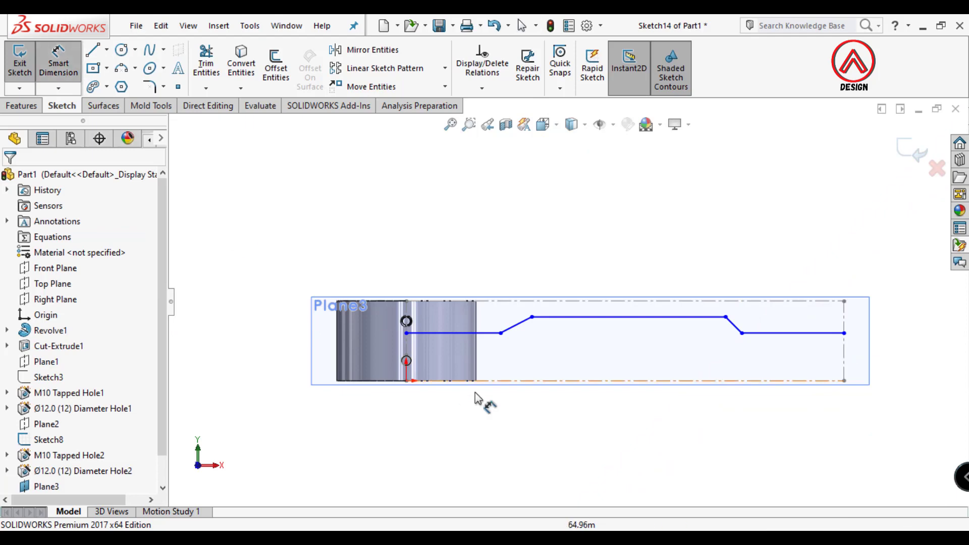
{"action": "scroll", "coordinate": [490, 353], "scroll_direction": "down", "scroll_amount": 2}
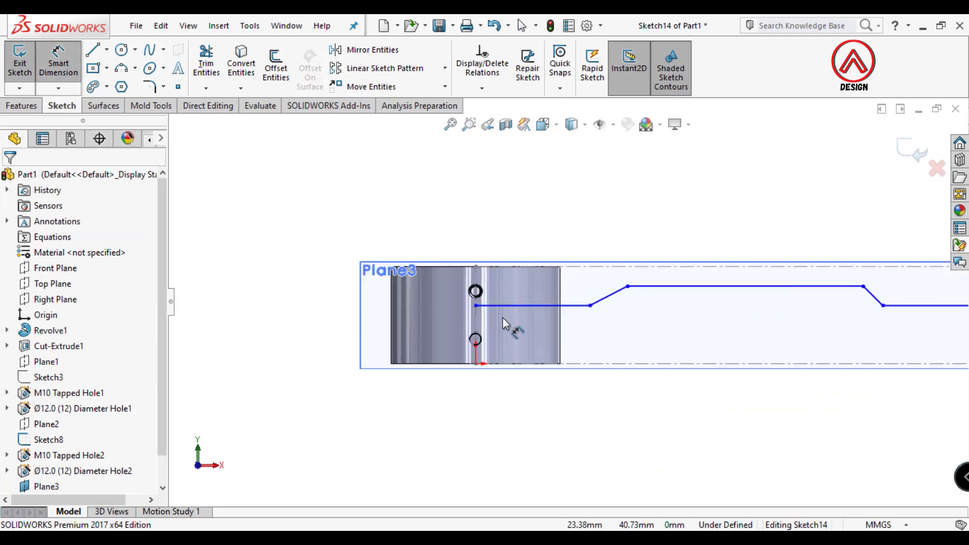
{"action": "left_click", "coordinate": [491, 306]}
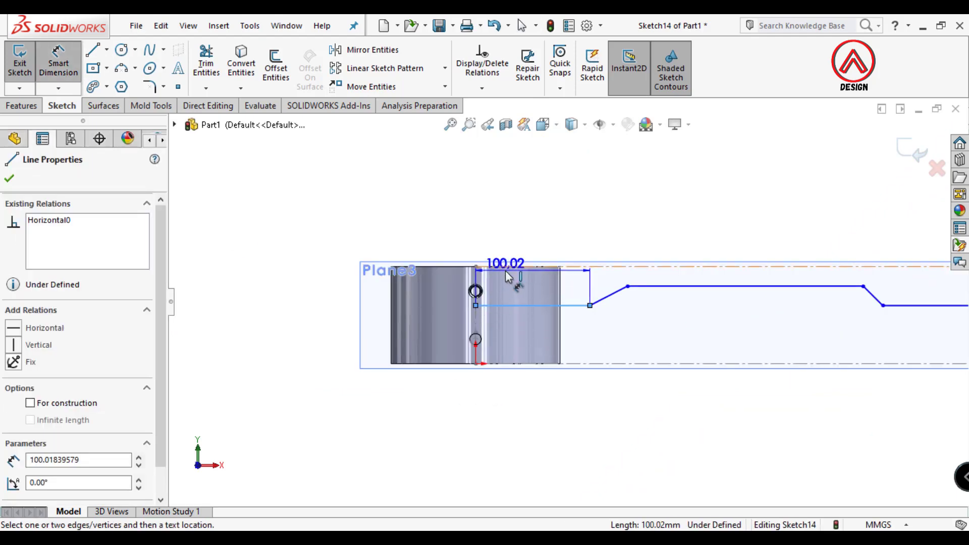
{"action": "left_click", "coordinate": [444, 265]}
{"action": "left_click", "coordinate": [323, 298]}
{"action": "type", "text": "40"}
{"action": "key", "text": "Return"}
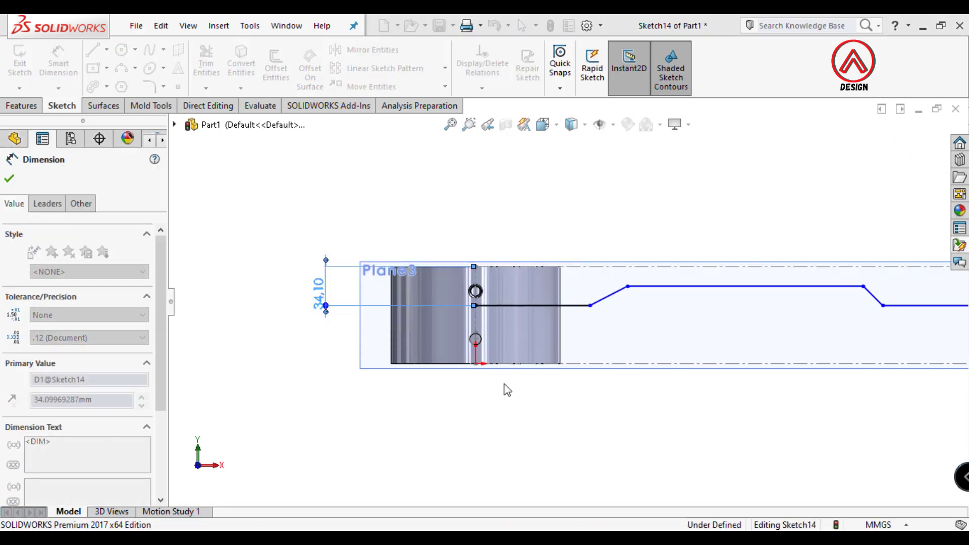
{"action": "scroll", "coordinate": [727, 270], "scroll_direction": "down", "scroll_amount": 2}
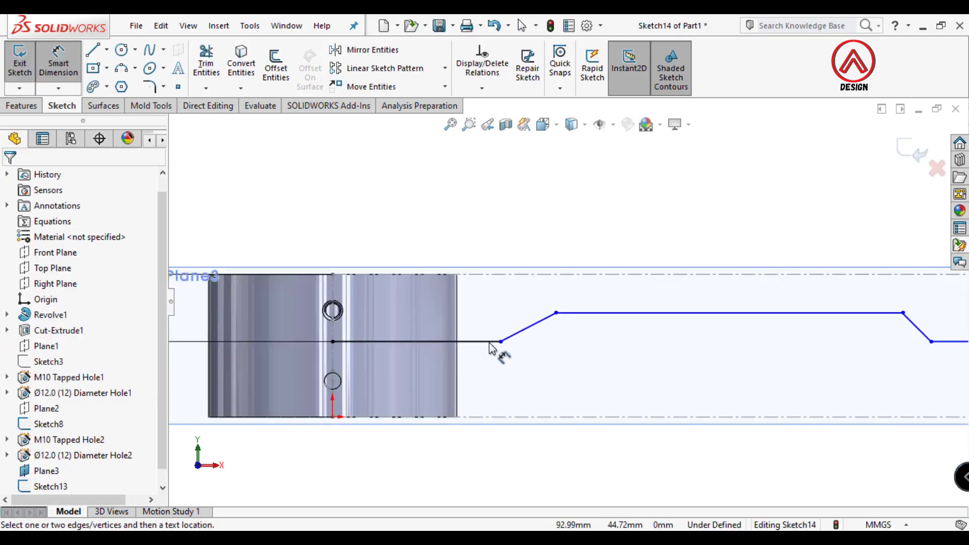
{"action": "left_click", "coordinate": [499, 342]}
{"action": "left_click", "coordinate": [497, 330]}
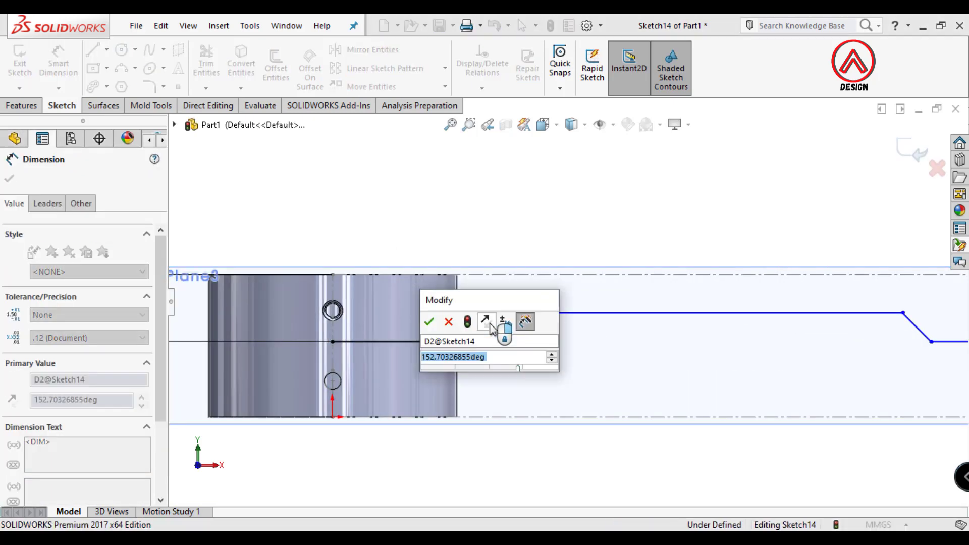
{"action": "type", "text": "155"}
{"action": "key", "text": "Return"}
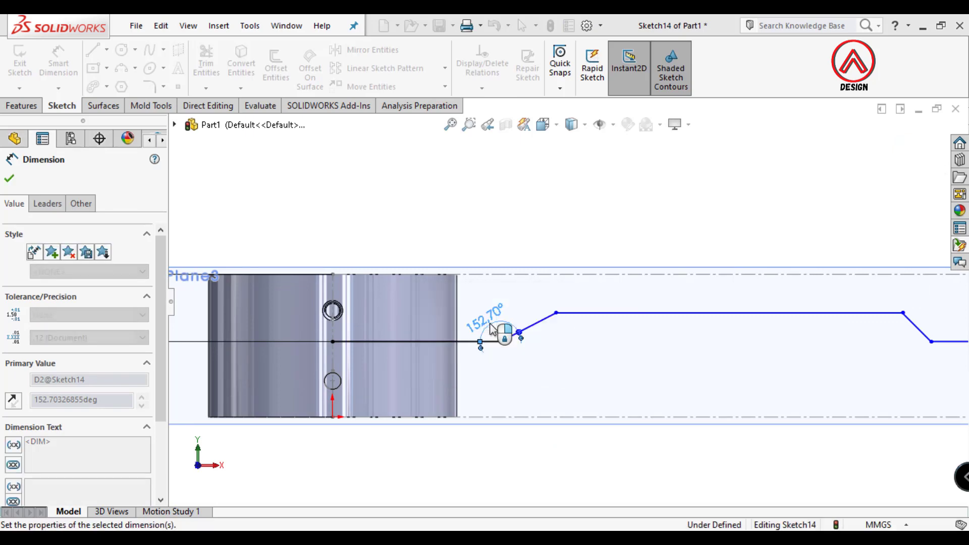
{"action": "left_click", "coordinate": [464, 342]}
{"action": "left_click", "coordinate": [456, 250]}
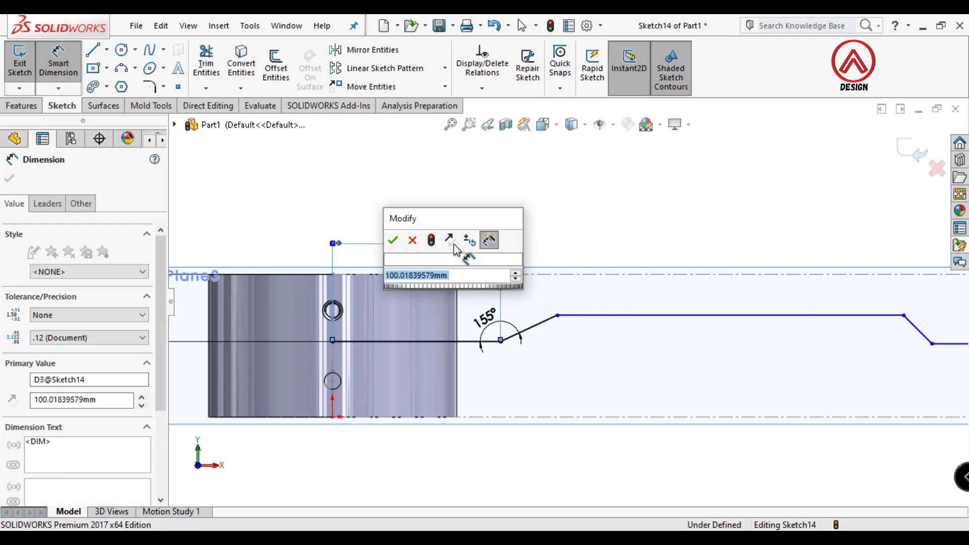
{"action": "type", "text": "104"}
{"action": "key", "text": "Return"}
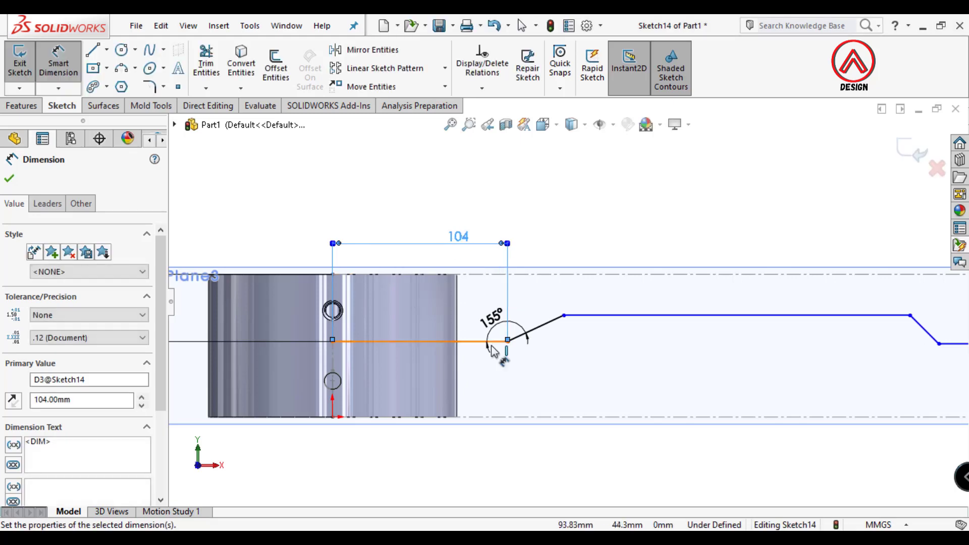
- Set the long middle line to 160 and the second bend angle to 155°
{"action": "left_click", "coordinate": [691, 201]}
{"action": "left_click", "coordinate": [609, 337]}
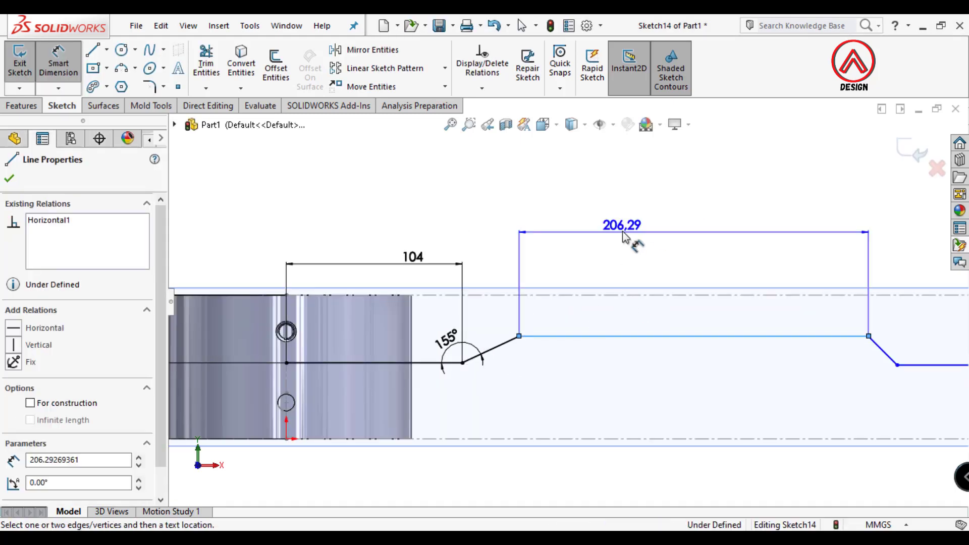
{"action": "left_click", "coordinate": [625, 234]}
{"action": "type", "text": "160"}
{"action": "key", "text": "Return"}
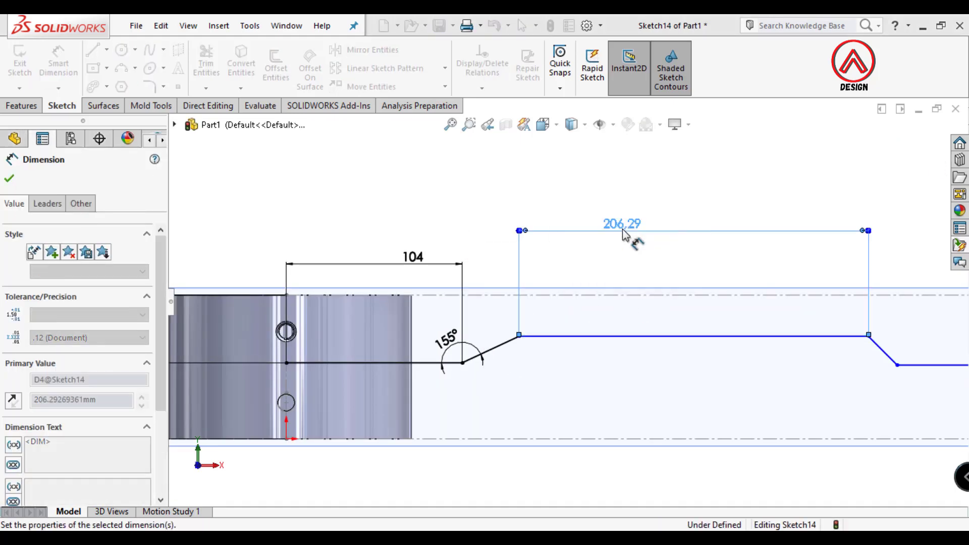
{"action": "scroll", "coordinate": [626, 262], "scroll_direction": "up", "scroll_amount": 3}
{"action": "key", "text": "Escape"}
{"action": "scroll", "coordinate": [627, 329], "scroll_direction": "down", "scroll_amount": 1}
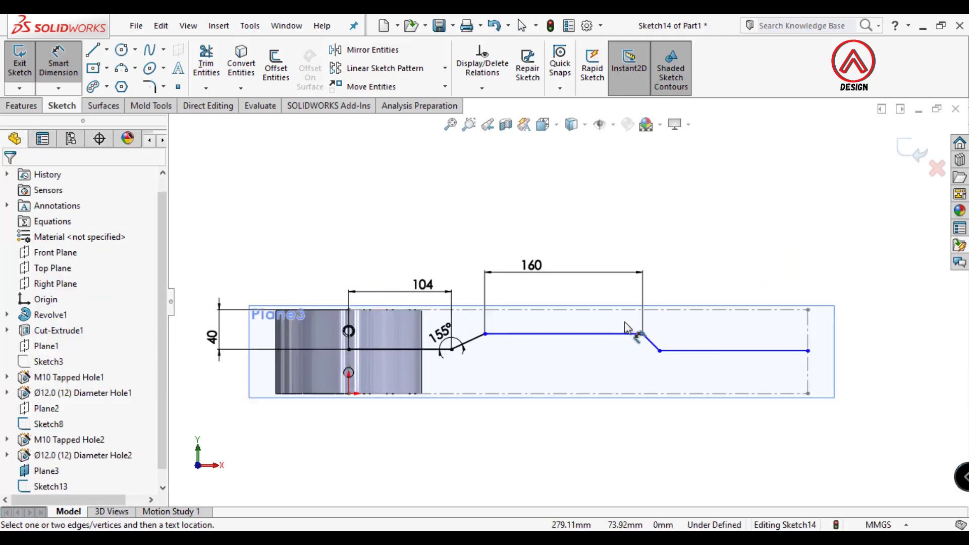
{"action": "scroll", "coordinate": [626, 349], "scroll_direction": "down", "scroll_amount": 1}
{"action": "scroll", "coordinate": [671, 349], "scroll_direction": "down", "scroll_amount": 2}
{"action": "scroll", "coordinate": [648, 353], "scroll_direction": "down", "scroll_amount": 1}
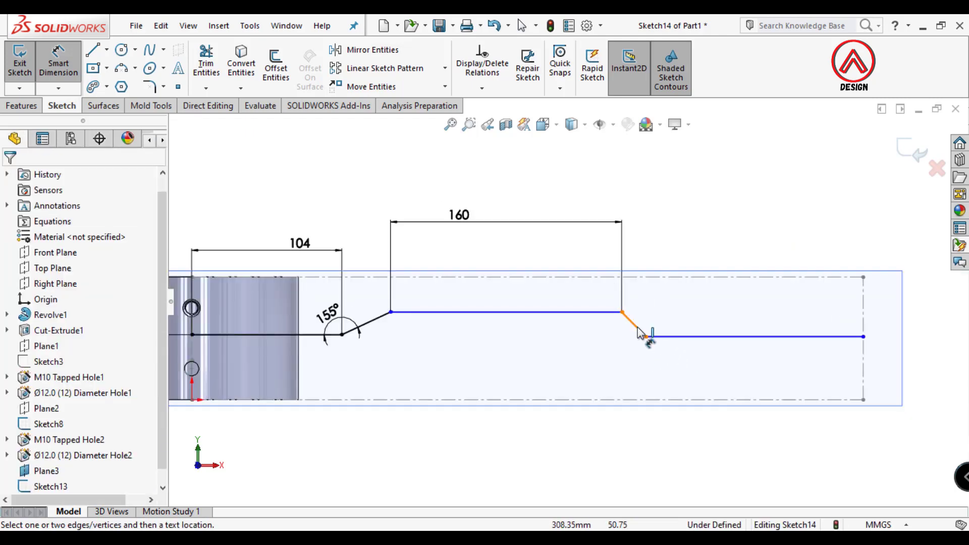
{"action": "left_click", "coordinate": [634, 324]}
{"action": "left_click", "coordinate": [656, 336]}
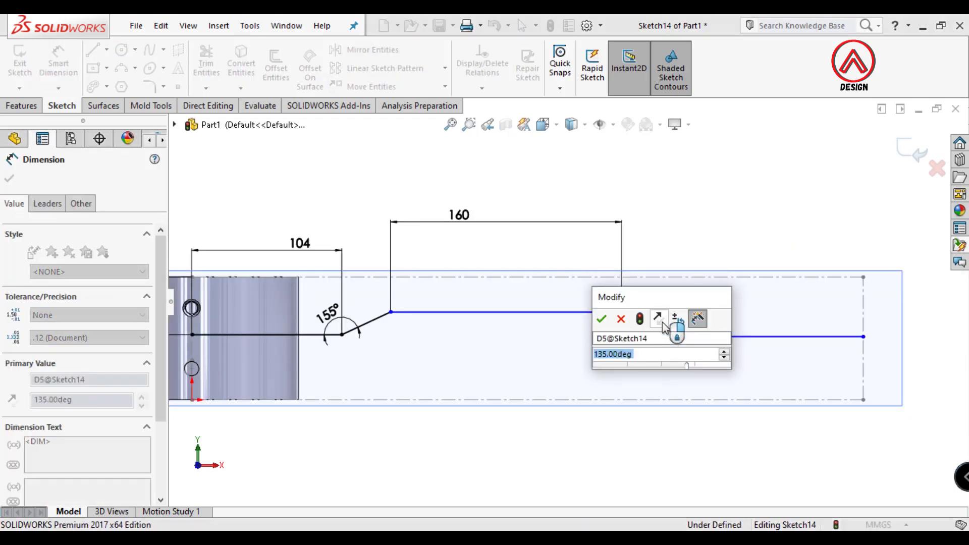
{"action": "type", "text": "155"}
{"action": "key", "text": "Return"}
{"action": "left_click", "coordinate": [725, 218]}
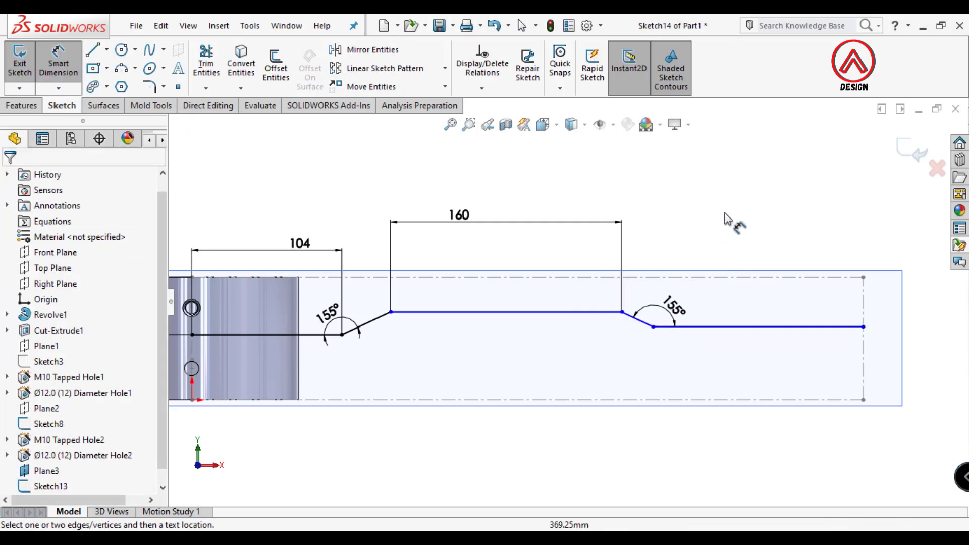
{"action": "key", "text": "Escape"}
- Dimension the raised middle line 10 mm below the top centreline
{"action": "left_click", "coordinate": [755, 328]}
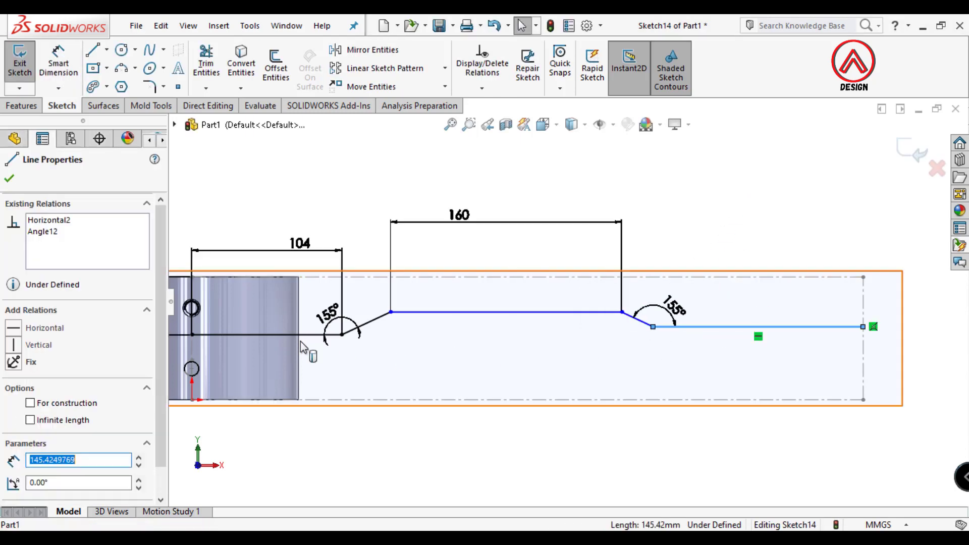
{"action": "left_click", "coordinate": [263, 334], "text": "ctrl"}
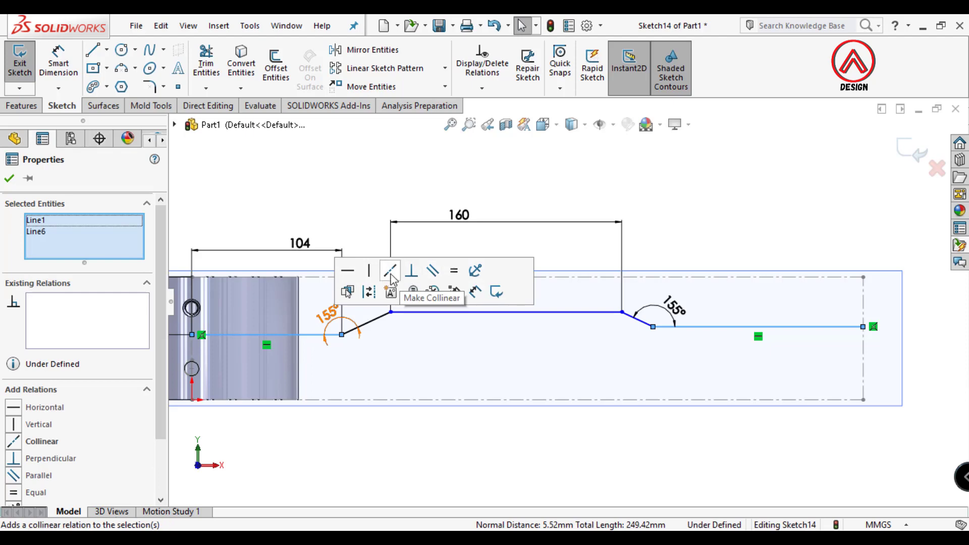
{"action": "left_click", "coordinate": [380, 174]}
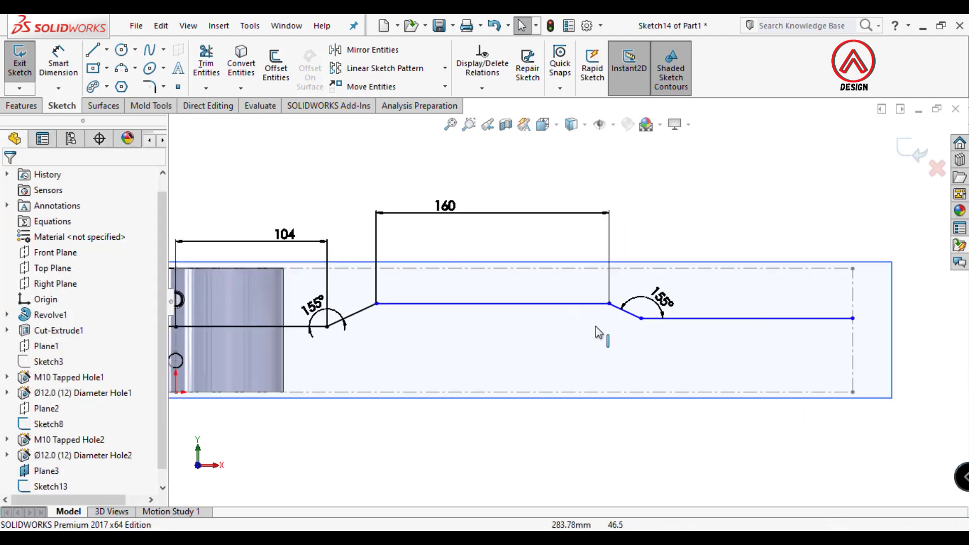
{"action": "left_click", "coordinate": [69, 74]}
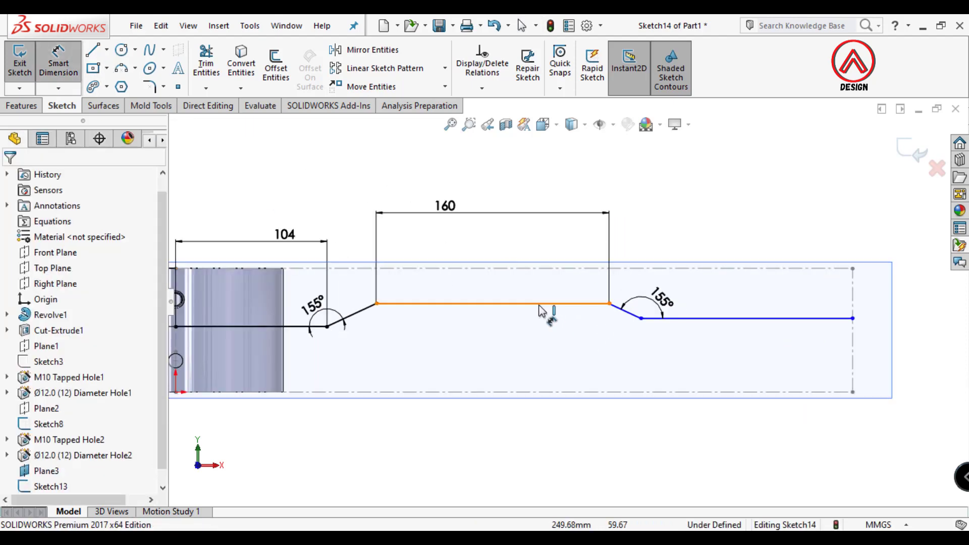
{"action": "left_click", "coordinate": [536, 305]}
{"action": "left_click", "coordinate": [505, 267]}
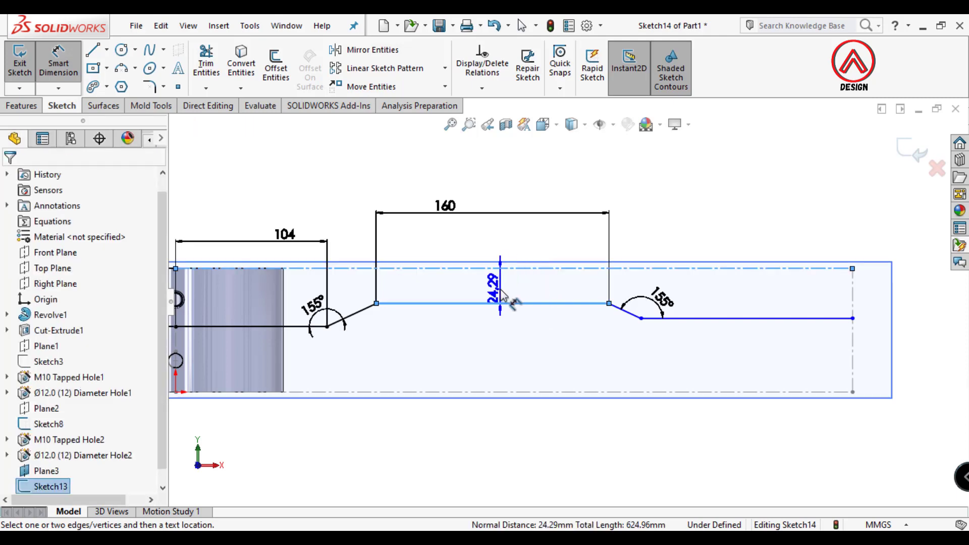
{"action": "left_click", "coordinate": [725, 298]}
{"action": "type", "text": "10"}
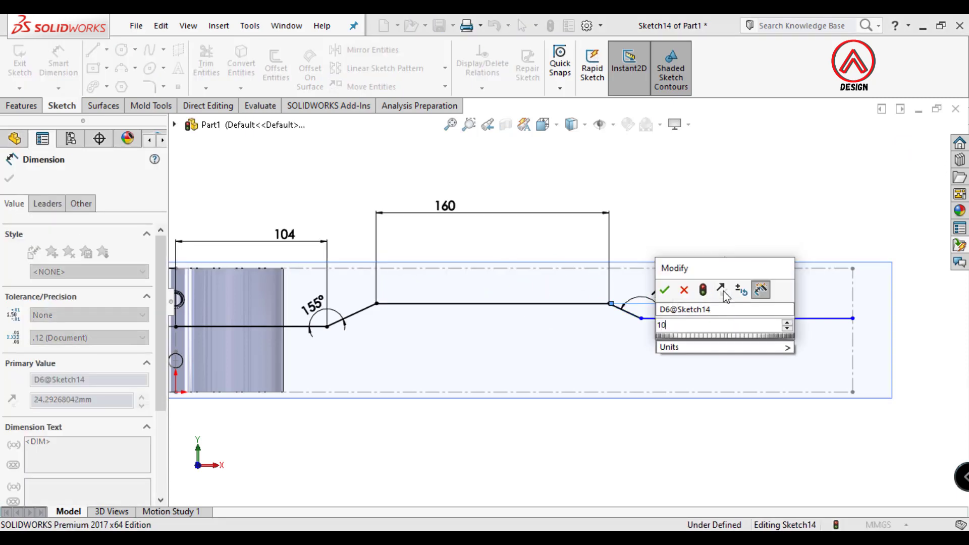
{"action": "key", "text": "Return"}
{"action": "key", "text": "Escape"}
{"action": "key", "text": "Escape"}
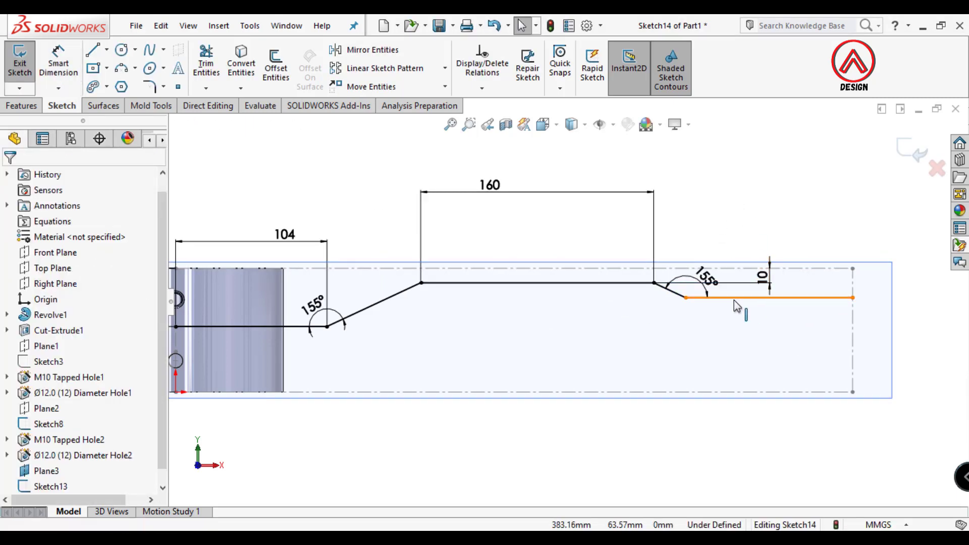
- Add a Collinear relation between the left and right end lines of the path
{"action": "left_click", "coordinate": [757, 298]}
{"action": "left_click", "coordinate": [283, 327], "text": "ctrl"}
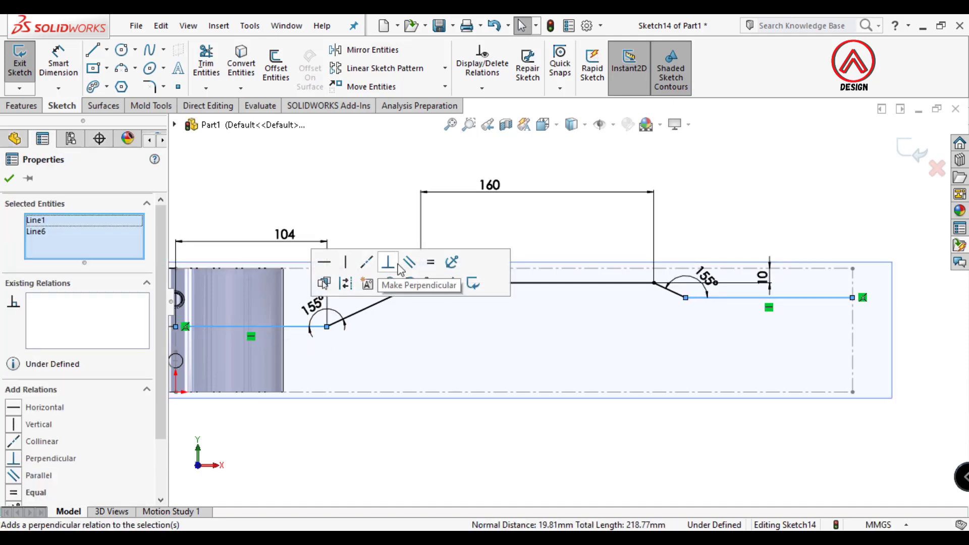
{"action": "left_click", "coordinate": [409, 262]}
{"action": "left_click", "coordinate": [407, 210]}
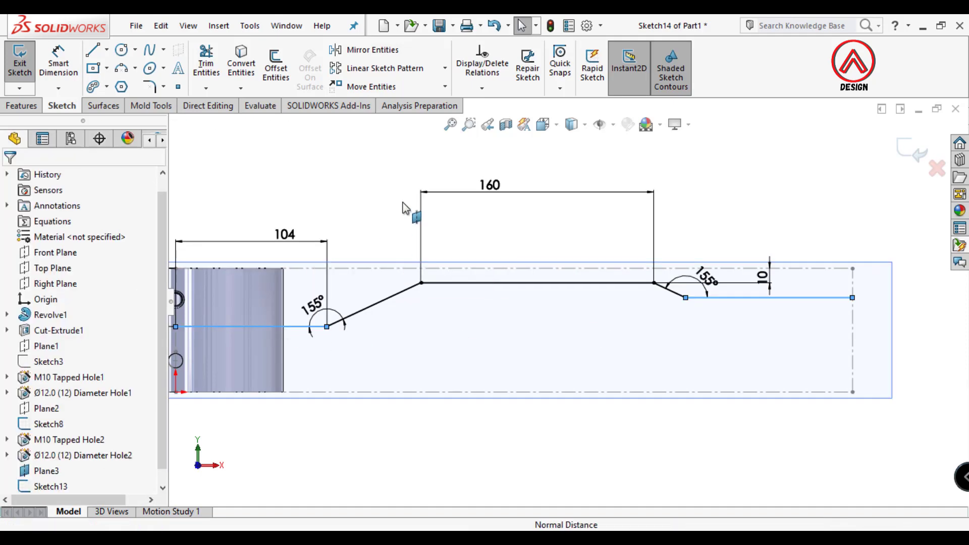
{"action": "left_click", "coordinate": [298, 328]}
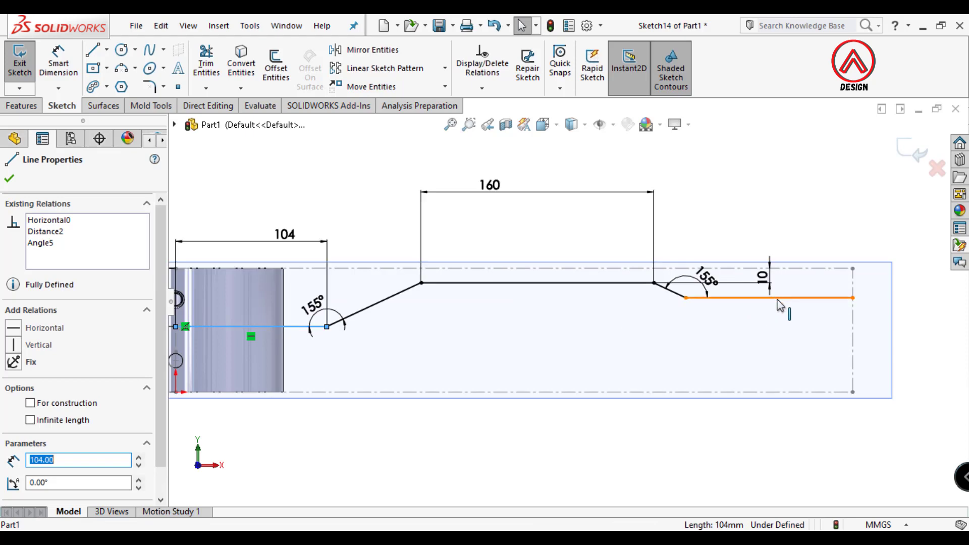
{"action": "left_click", "coordinate": [772, 298], "text": "ctrl"}
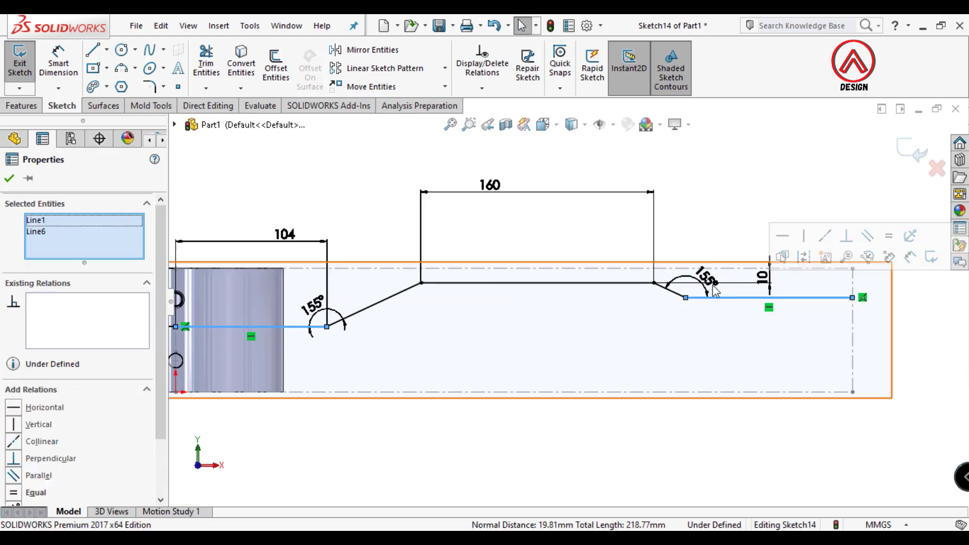
{"action": "left_click", "coordinate": [770, 311]}
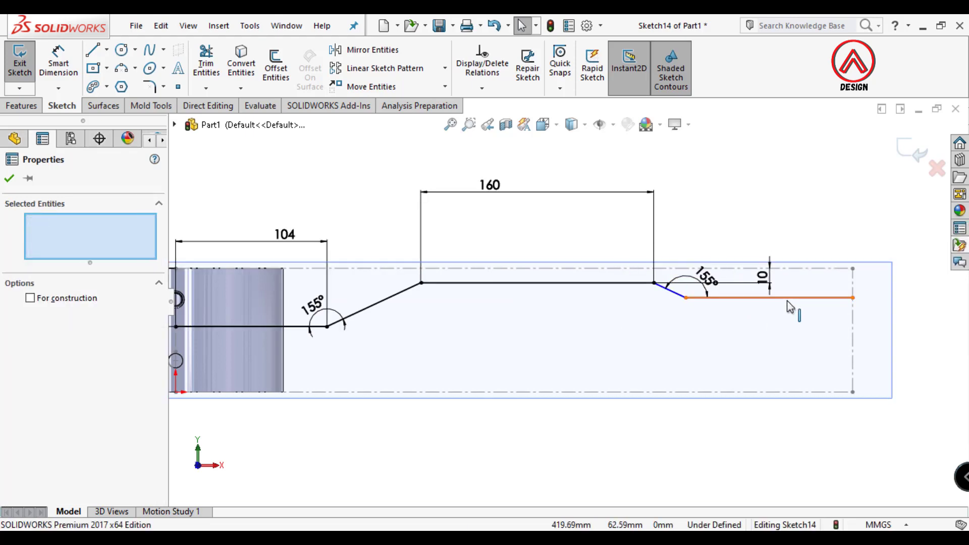
{"action": "left_click", "coordinate": [301, 327], "text": "ctrl"}
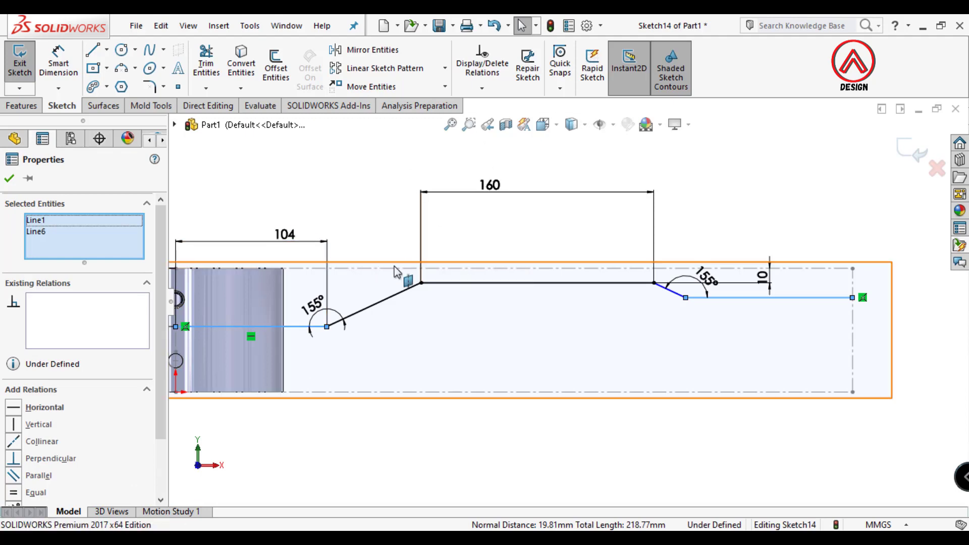
{"action": "left_click", "coordinate": [809, 240]}
{"action": "left_click", "coordinate": [782, 298]}
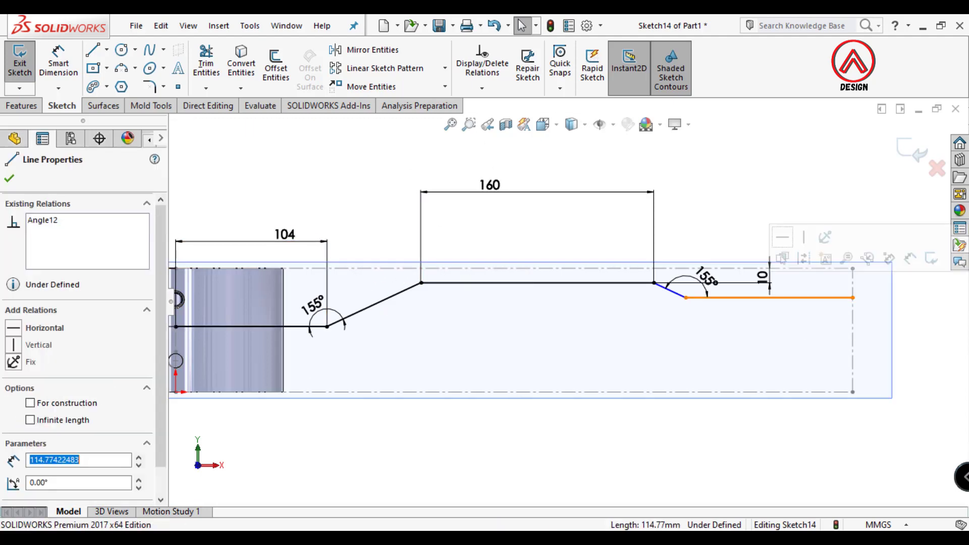
{"action": "left_click", "coordinate": [308, 327], "text": "ctrl"}
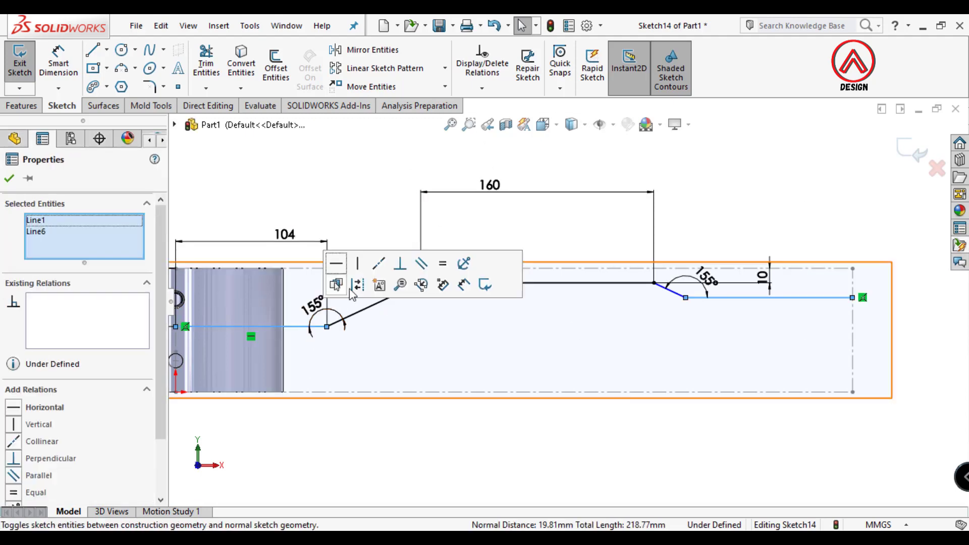
{"action": "left_click", "coordinate": [381, 272]}
{"action": "left_click", "coordinate": [752, 197]}
{"action": "scroll", "coordinate": [498, 331], "scroll_direction": "down", "scroll_amount": 2}
{"action": "scroll", "coordinate": [431, 322], "scroll_direction": "up", "scroll_amount": 2}
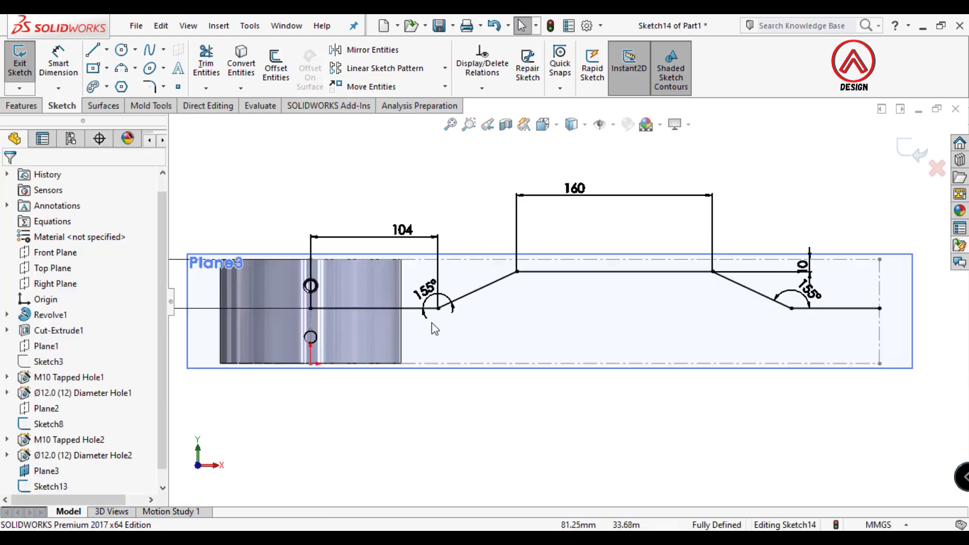
{"action": "left_click", "coordinate": [281, 73]}
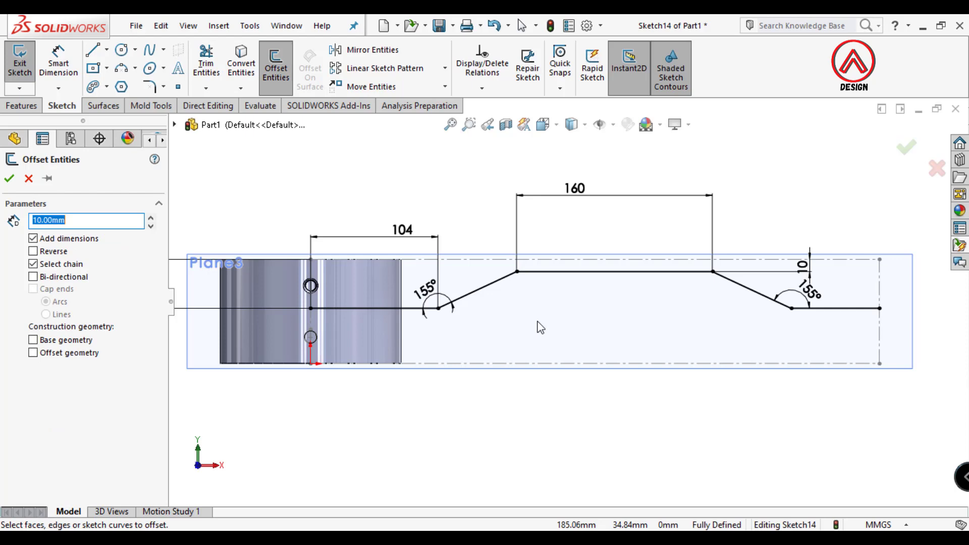
- Round all four bends of the groove path with R100 mm sketch fillets
{"action": "scroll", "coordinate": [525, 313], "scroll_direction": "up", "scroll_amount": 1}
{"action": "key", "text": "Escape"}
{"action": "left_click", "coordinate": [148, 87]}
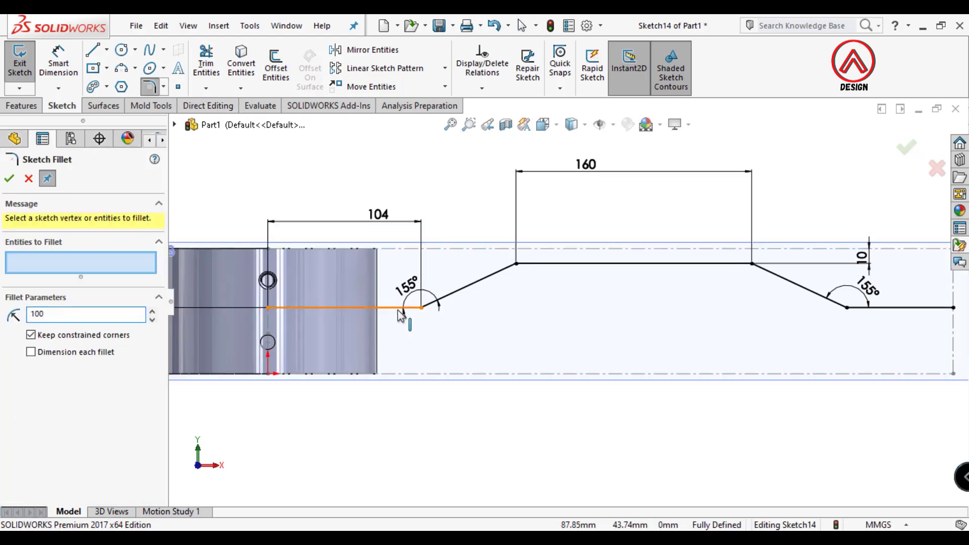
{"action": "left_click", "coordinate": [421, 307]}
{"action": "left_click", "coordinate": [516, 263]}
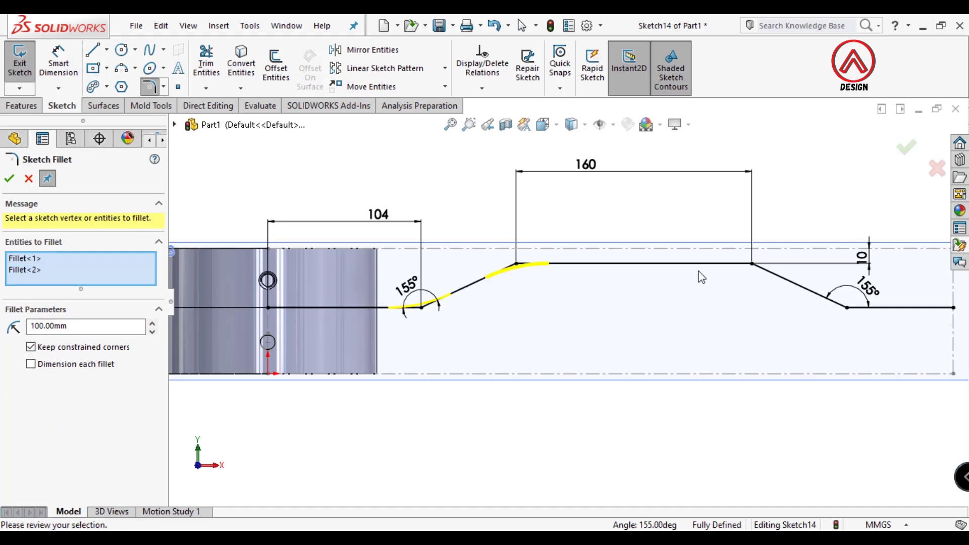
{"action": "left_click", "coordinate": [752, 263]}
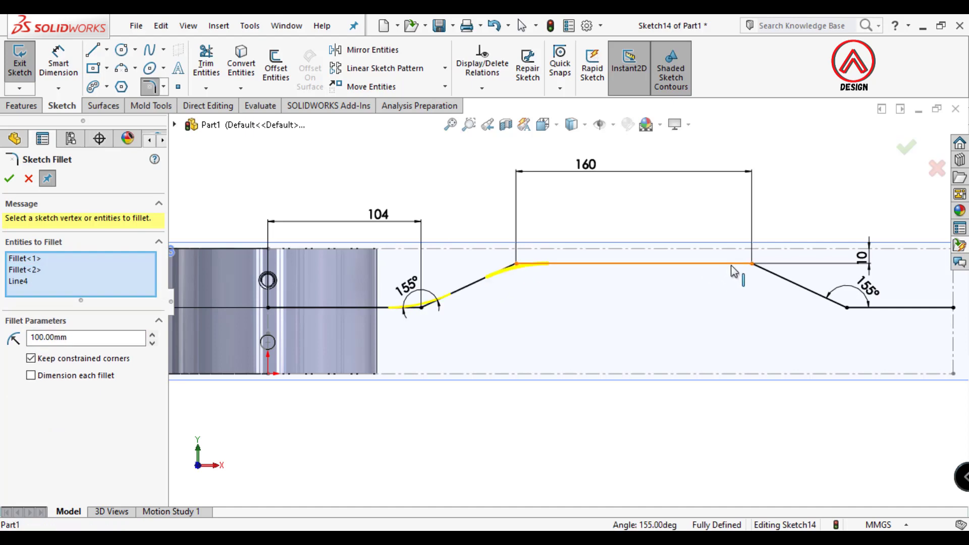
{"action": "left_click", "coordinate": [838, 304]}
{"action": "left_click", "coordinate": [11, 180]}
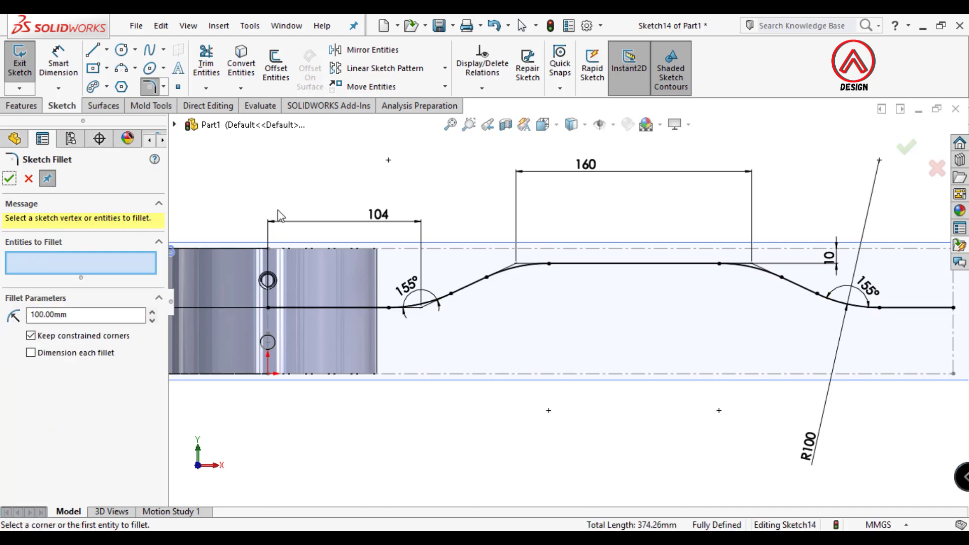
{"action": "left_click", "coordinate": [290, 76]}
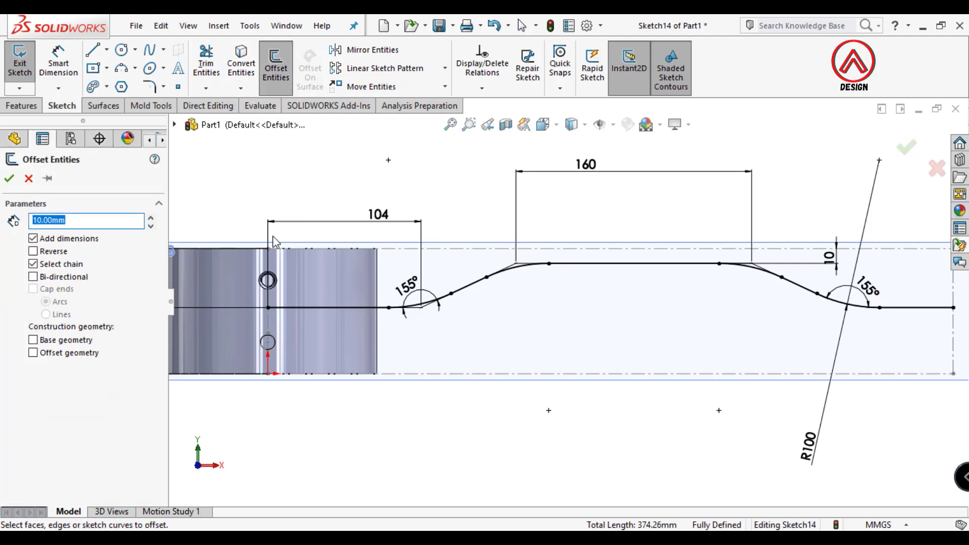
- Offset the filleted path 35 mm below, cap both ends with vertical lines, and exit the sketch
{"action": "left_click", "coordinate": [344, 305]}
{"action": "left_click", "coordinate": [9, 178]}
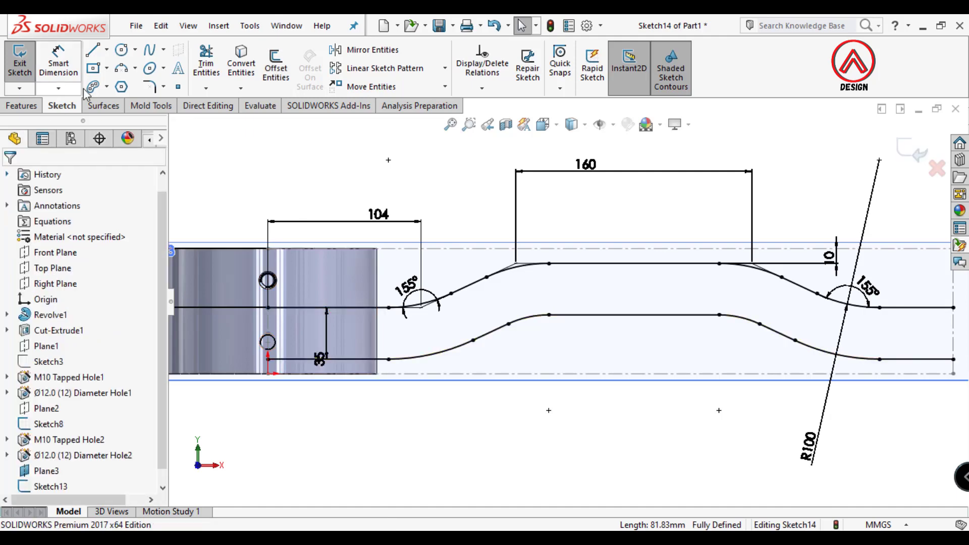
{"action": "left_click", "coordinate": [93, 49]}
{"action": "left_click", "coordinate": [267, 307]}
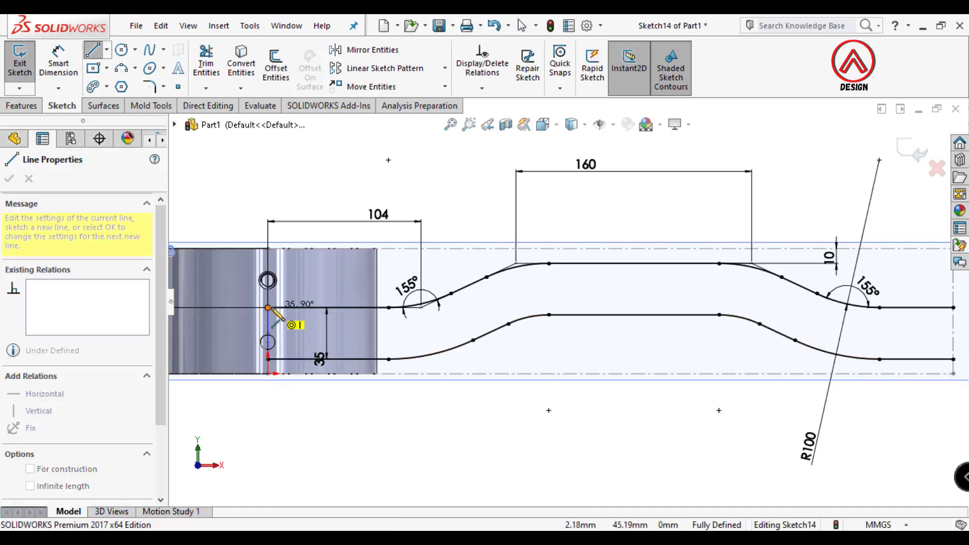
{"action": "left_click", "coordinate": [267, 333]}
{"action": "scroll", "coordinate": [480, 357], "scroll_direction": "up", "scroll_amount": 2}
{"action": "scroll", "coordinate": [778, 303], "scroll_direction": "down", "scroll_amount": 1}
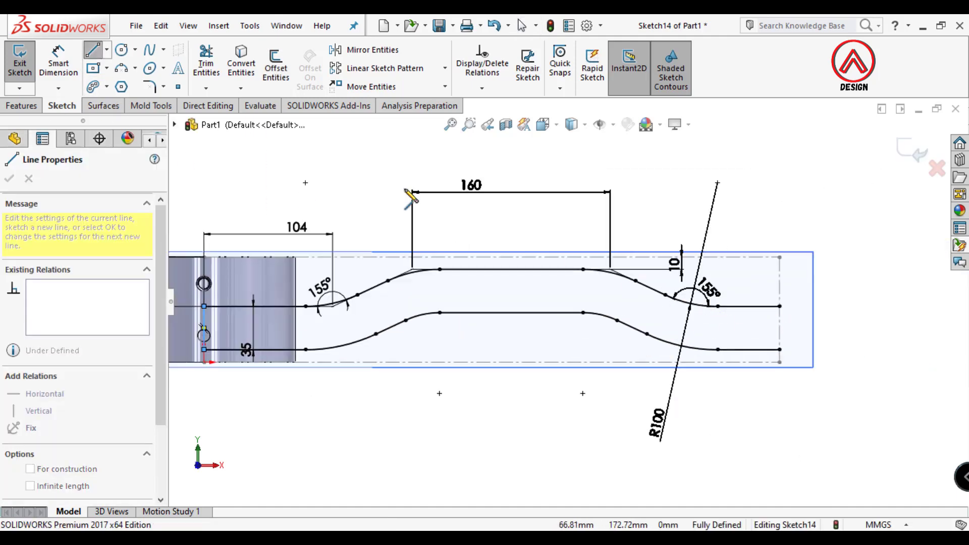
{"action": "left_click", "coordinate": [780, 349]}
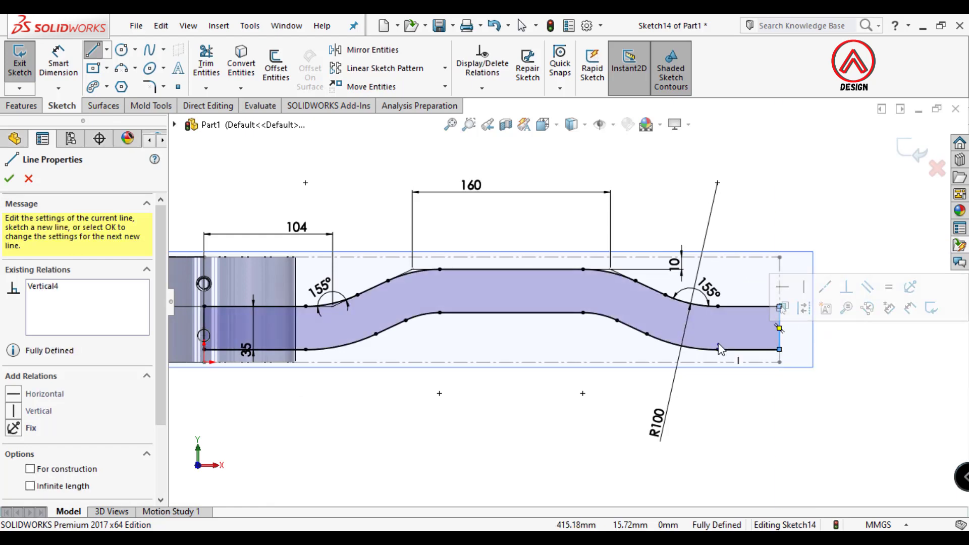
{"action": "key", "text": "Escape"}
{"action": "scroll", "coordinate": [587, 321], "scroll_direction": "up", "scroll_amount": 2}
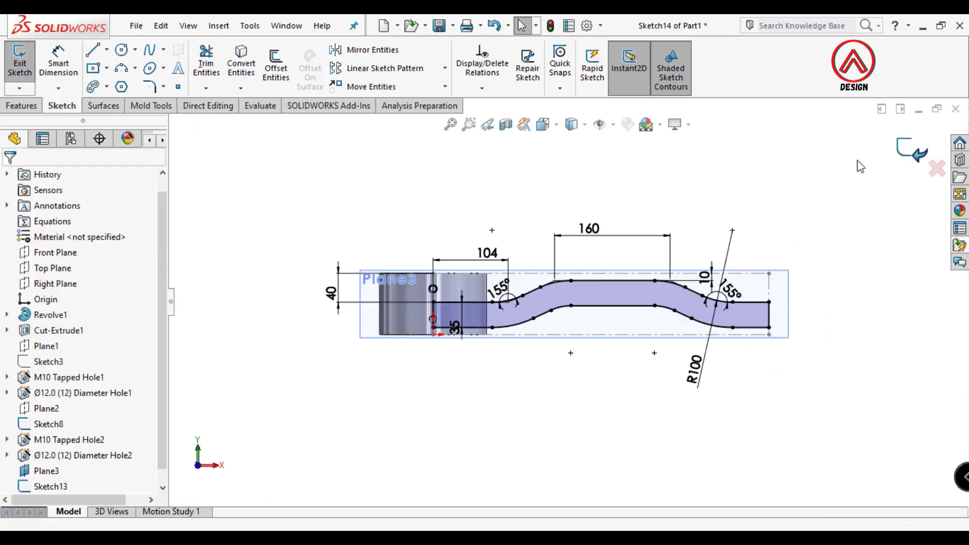
{"action": "left_click", "coordinate": [911, 149]}
- Orbit to a tilted view and hide Sketch8 and Plane3
{"action": "scroll", "coordinate": [605, 202], "scroll_direction": "up", "scroll_amount": 2}
{"action": "scroll", "coordinate": [571, 265], "scroll_direction": "down", "scroll_amount": 2}
{"action": "middle_click_drag", "start_coordinate": [571, 265], "coordinate": [437, 340]}
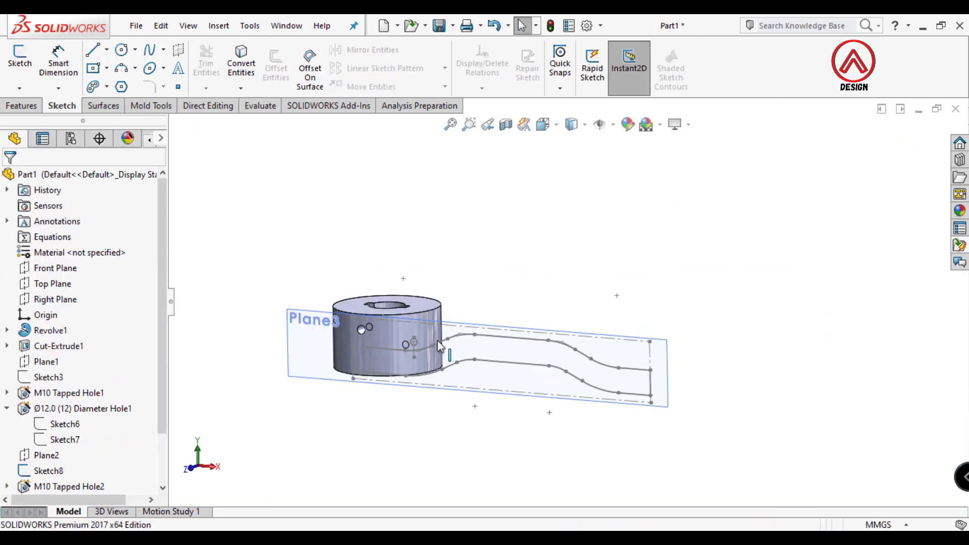
{"action": "scroll", "coordinate": [36, 466], "scroll_direction": "down", "scroll_amount": 2}
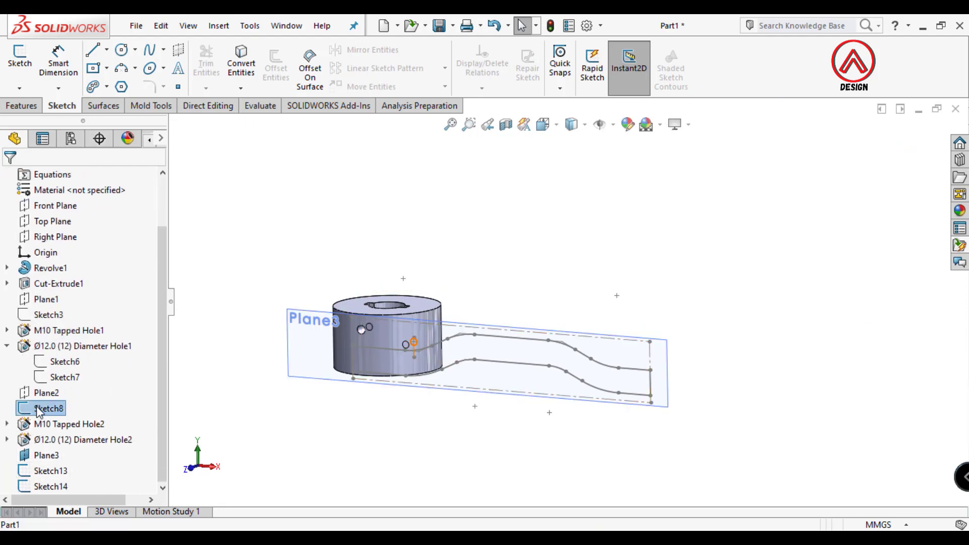
{"action": "left_click", "coordinate": [50, 396]}
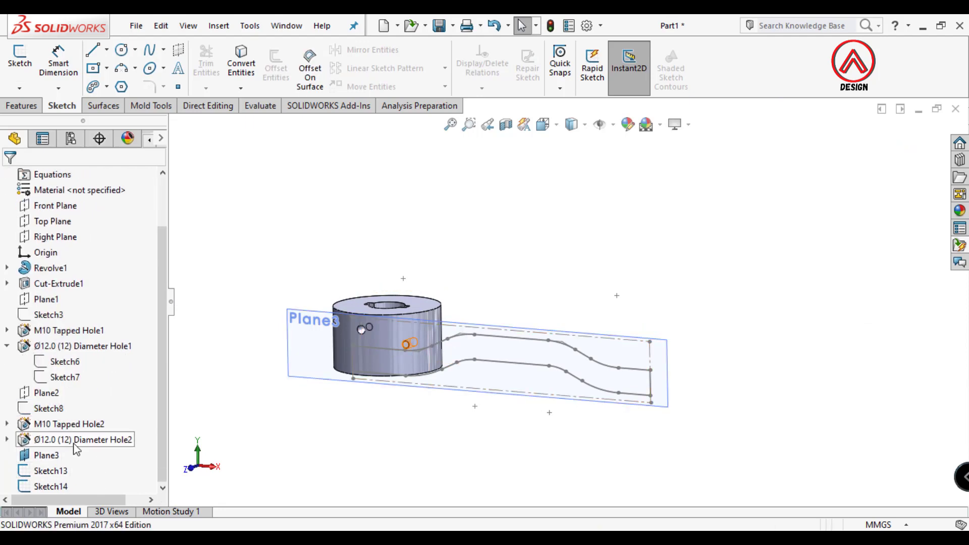
{"action": "left_click", "coordinate": [34, 472]}
{"action": "scroll", "coordinate": [399, 404], "scroll_direction": "down", "scroll_amount": 2}
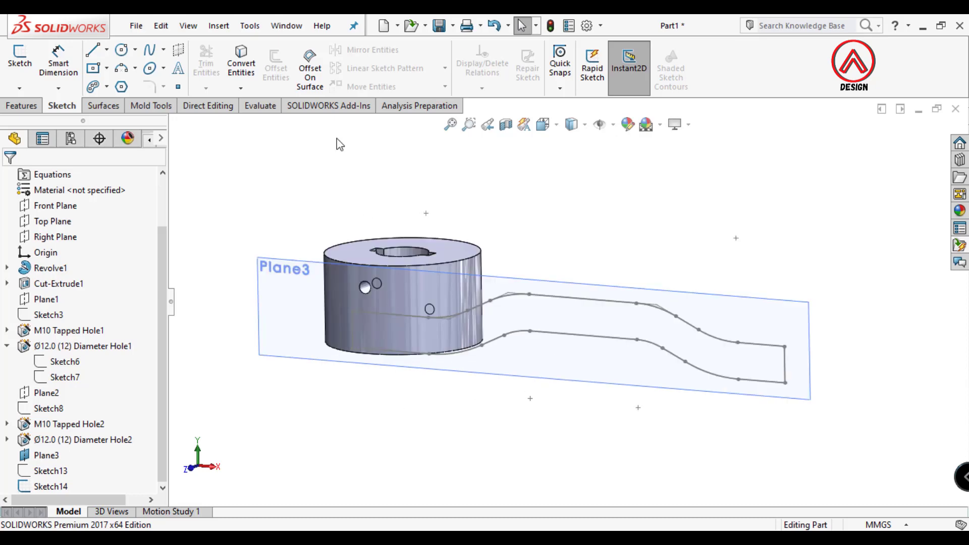
{"action": "left_click", "coordinate": [285, 267]}
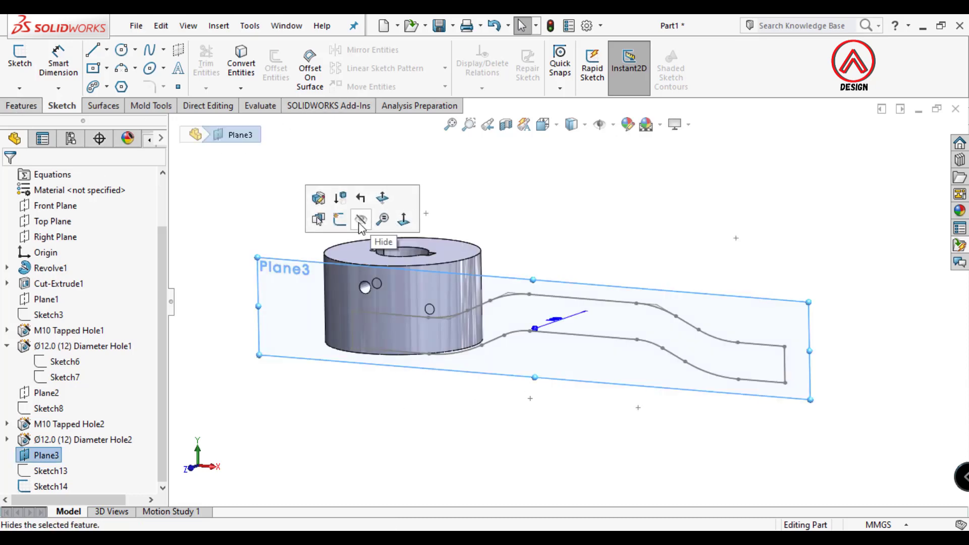
{"action": "left_click", "coordinate": [379, 222]}
{"action": "scroll", "coordinate": [691, 293], "scroll_direction": "up", "scroll_amount": 3}
{"action": "scroll", "coordinate": [692, 287], "scroll_direction": "down", "scroll_amount": 2}
- Wrap the band sketch onto the cylinder's outer face as a 15 mm deep Deboss (Wrap1)
{"action": "left_click", "coordinate": [23, 105]}
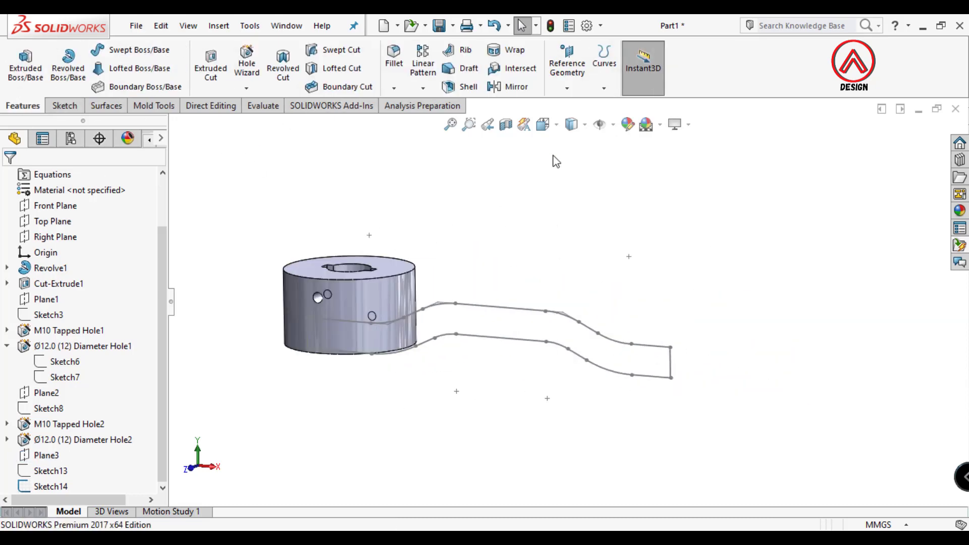
{"action": "left_click", "coordinate": [506, 50]}
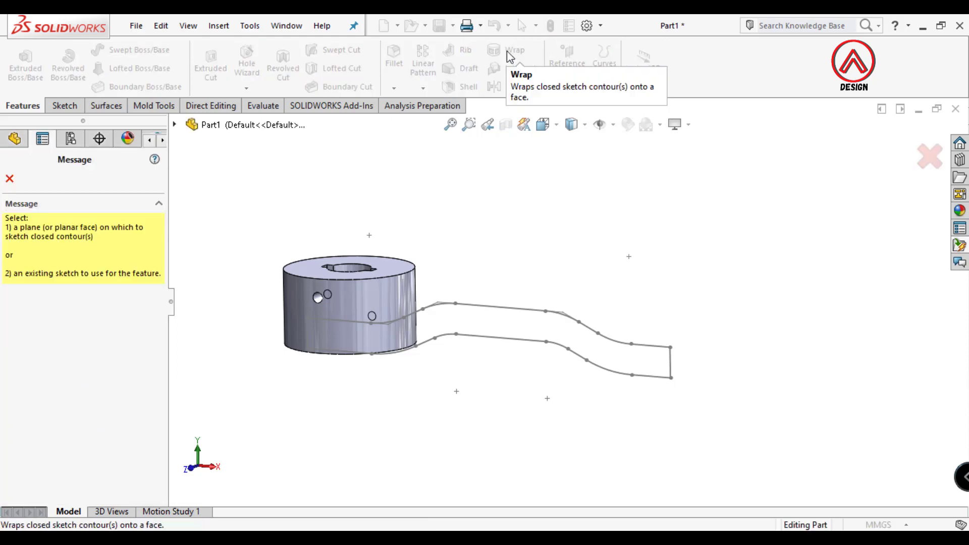
{"action": "left_click", "coordinate": [480, 305]}
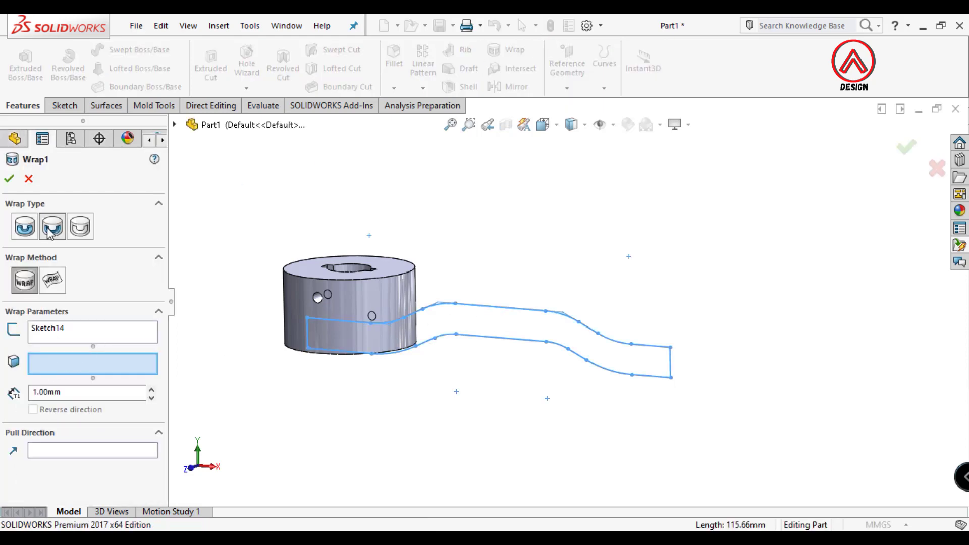
{"action": "left_click", "coordinate": [355, 293]}
{"action": "left_click", "coordinate": [82, 390]}
{"action": "type", "text": "15"}
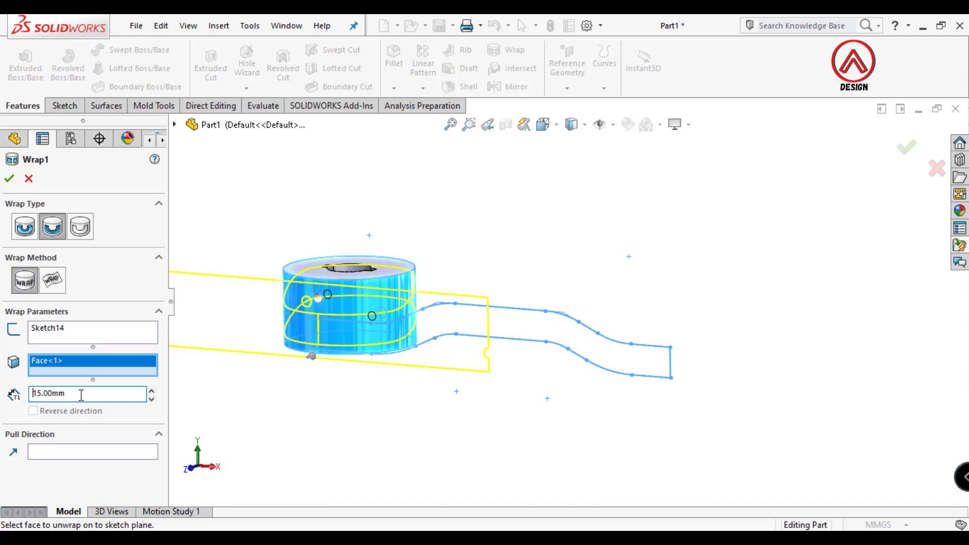
{"action": "left_click", "coordinate": [10, 178]}
{"action": "middle_click_drag", "start_coordinate": [407, 313], "coordinate": [445, 301]}
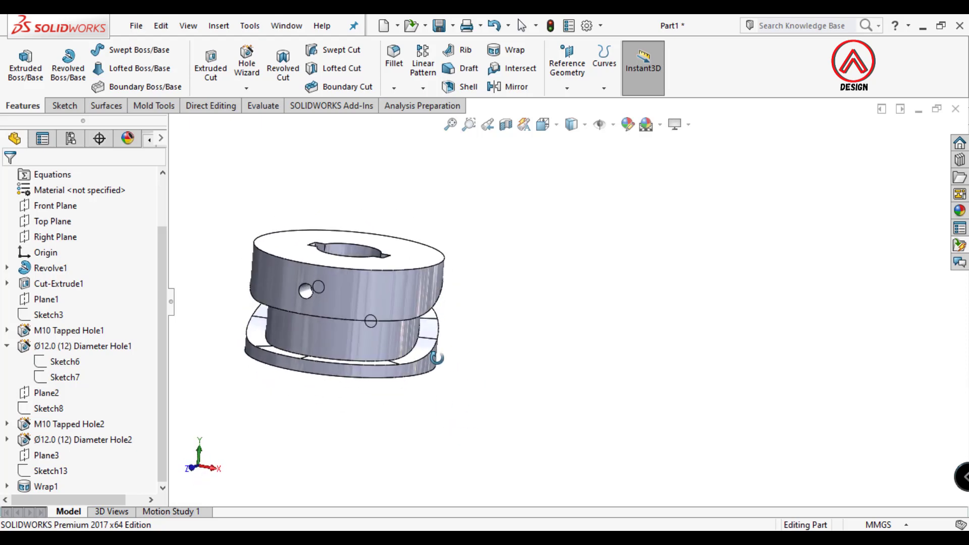
- Create Plane4 tangent to the cylinder's outer face and referenced to the Front Plane, then enlarge it
{"action": "middle_click_drag", "start_coordinate": [445, 301], "coordinate": [484, 145]}
{"action": "left_click", "coordinate": [544, 126]}
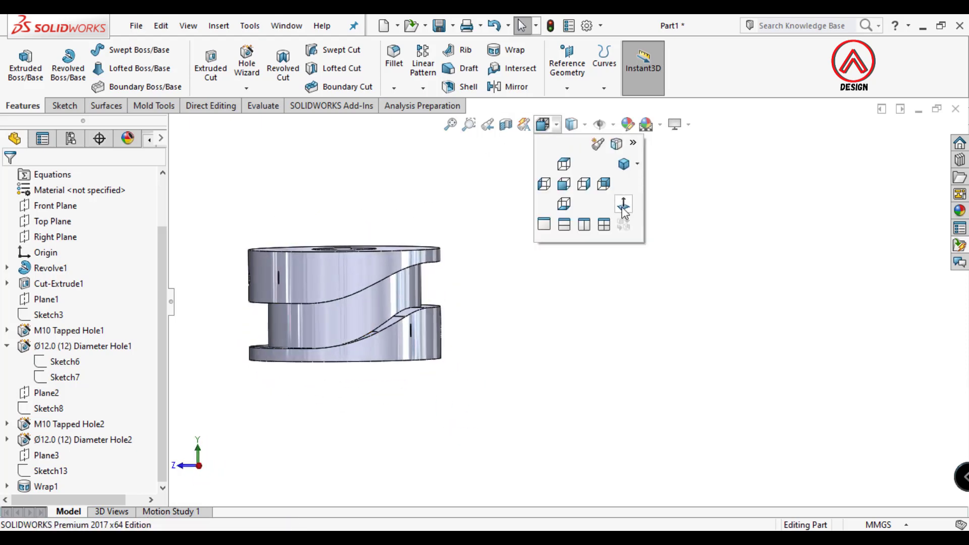
{"action": "left_click", "coordinate": [623, 207]}
{"action": "mouse_move", "coordinate": [381, 313]}
{"action": "middle_mouse_down"}
{"action": "mouse_move", "coordinate": [417, 279]}
{"action": "mouse_move", "coordinate": [431, 302]}
{"action": "middle_mouse_up"}
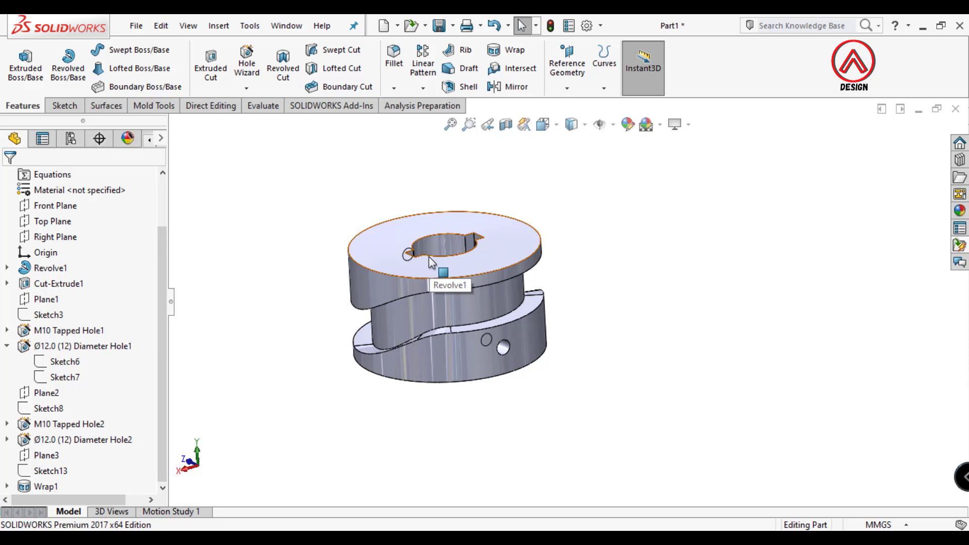
{"action": "mouse_move", "coordinate": [429, 258]}
{"action": "middle_mouse_down"}
{"action": "mouse_move", "coordinate": [499, 286]}
{"action": "mouse_move", "coordinate": [506, 333]}
{"action": "middle_mouse_up"}
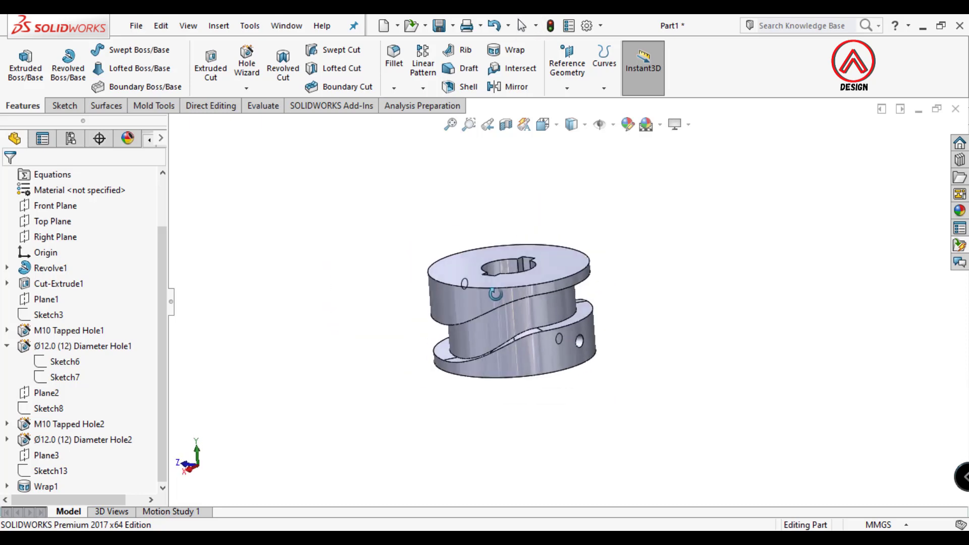
{"action": "left_click", "coordinate": [573, 67]}
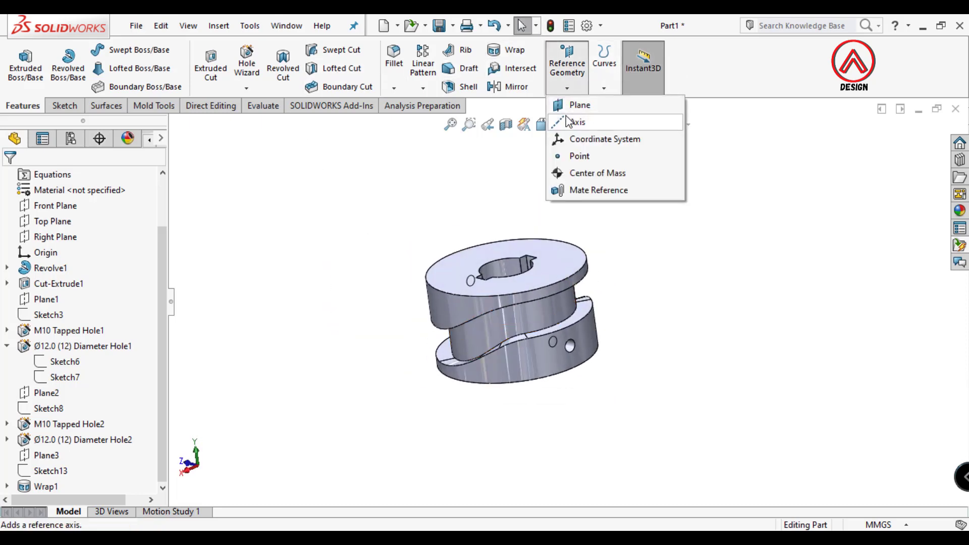
{"action": "left_click", "coordinate": [575, 102]}
{"action": "left_click", "coordinate": [489, 302]}
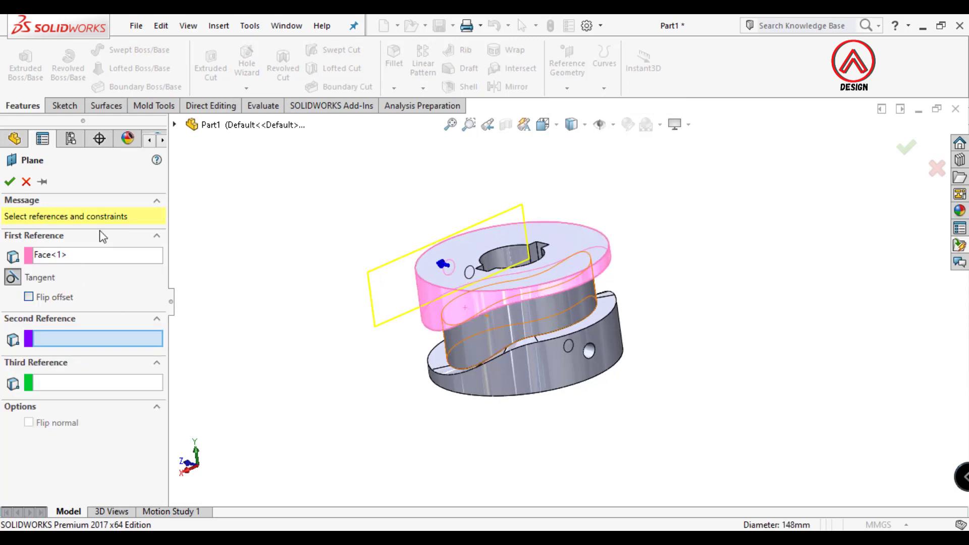
{"action": "left_click", "coordinate": [174, 124]}
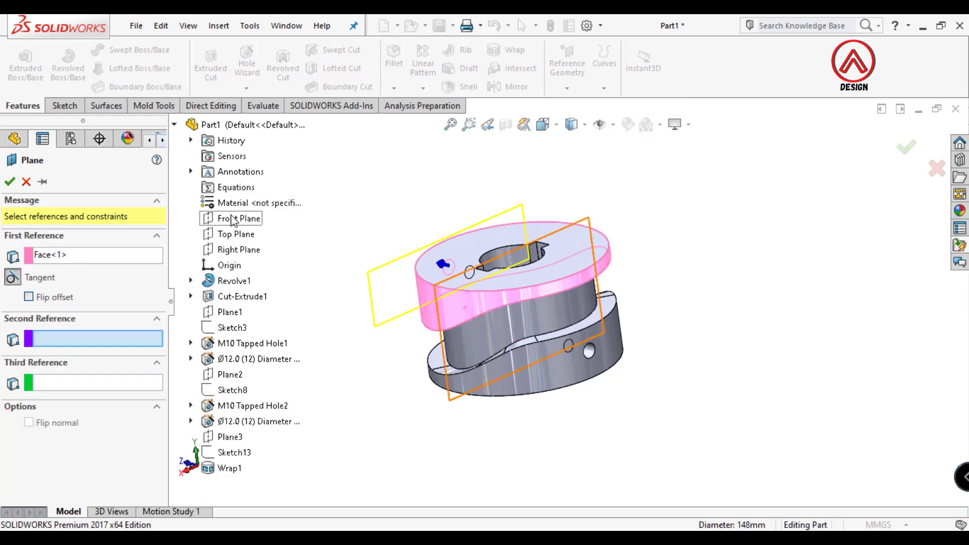
{"action": "left_click", "coordinate": [233, 220]}
{"action": "left_click", "coordinate": [9, 181]}
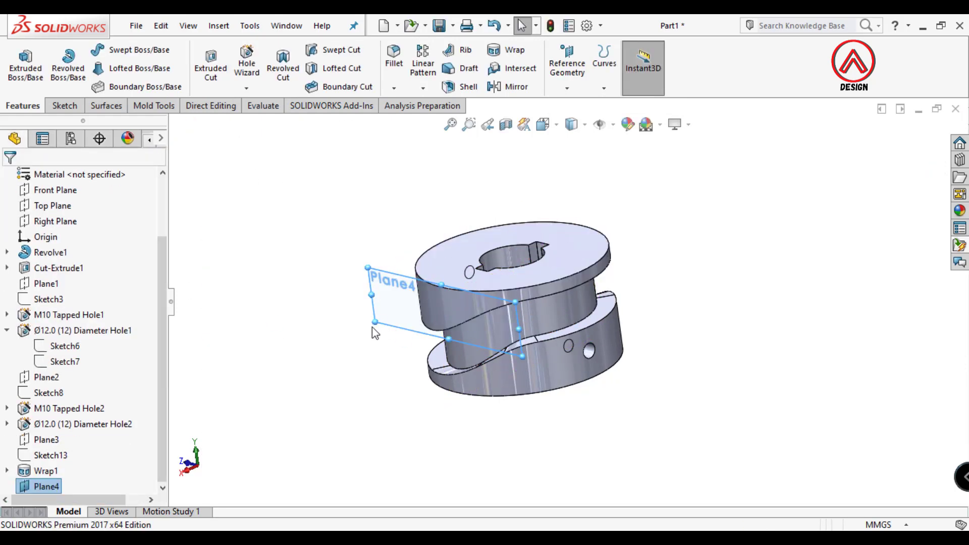
{"action": "left_click_drag", "start_coordinate": [367, 373], "coordinate": [384, 419]}
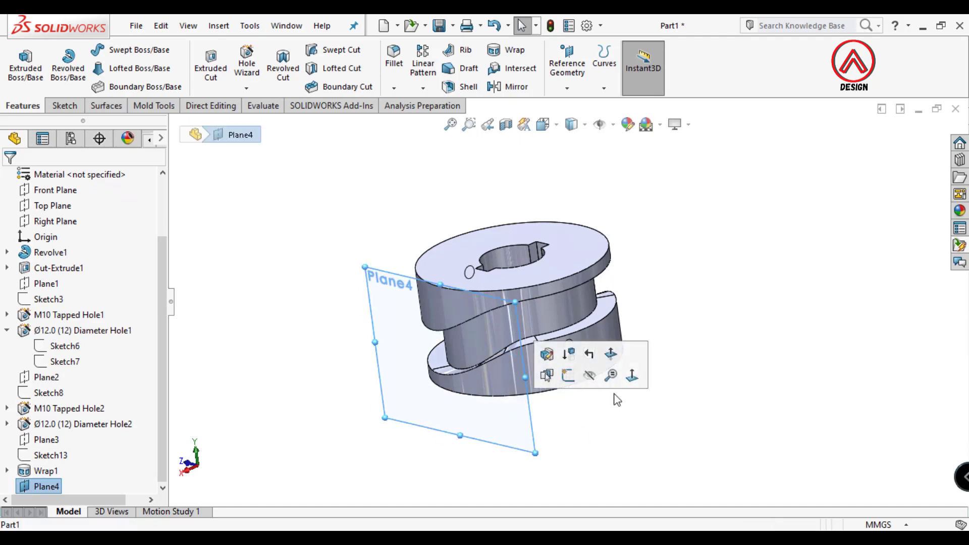
- Start a sketch on Plane4 with a vertical centerline from the origin and a circle on it
{"action": "left_click", "coordinate": [632, 376]}
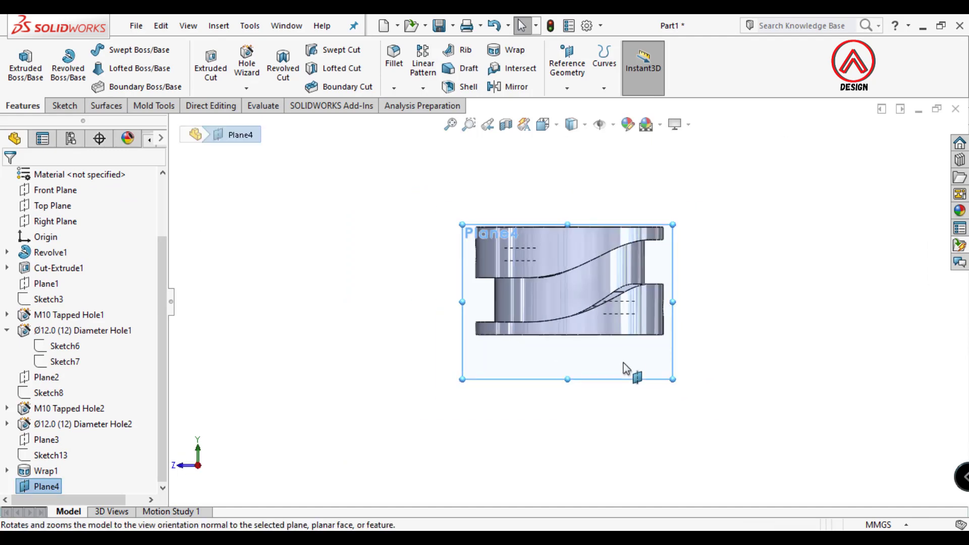
{"action": "left_click", "coordinate": [63, 107]}
{"action": "left_click", "coordinate": [19, 60]}
{"action": "left_click", "coordinate": [106, 50]}
{"action": "left_click", "coordinate": [126, 82]}
{"action": "scroll", "coordinate": [605, 325], "scroll_direction": "down", "scroll_amount": 2}
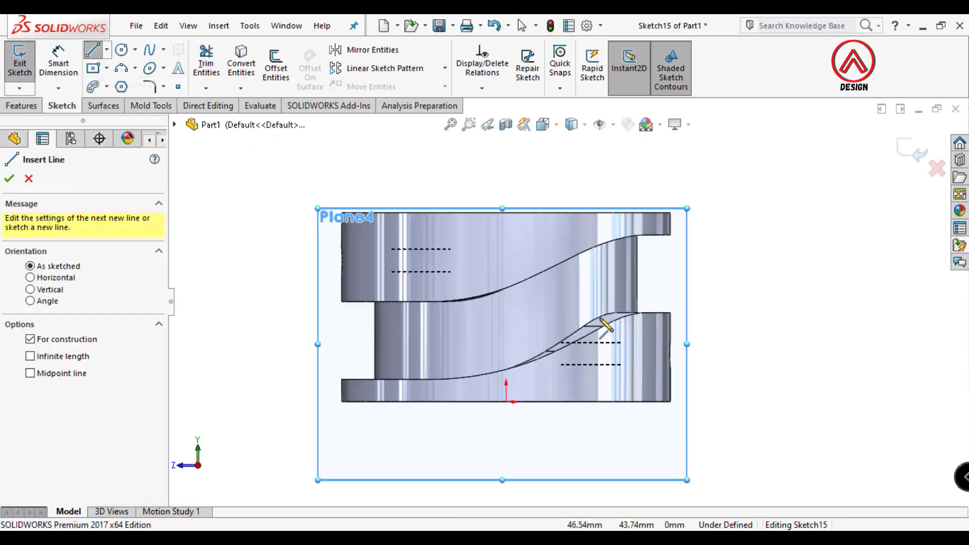
{"action": "scroll", "coordinate": [601, 333], "scroll_direction": "down", "scroll_amount": 1}
{"action": "left_click", "coordinate": [484, 419]}
{"action": "double_click", "coordinate": [481, 328]}
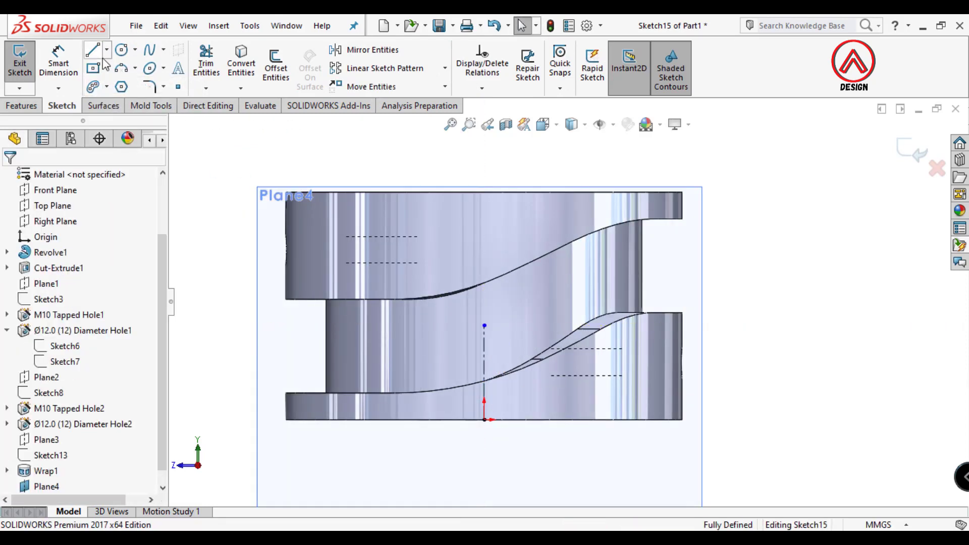
{"action": "left_click", "coordinate": [121, 50]}
{"action": "scroll", "coordinate": [444, 268], "scroll_direction": "down", "scroll_amount": 2}
{"action": "left_click", "coordinate": [515, 388]}
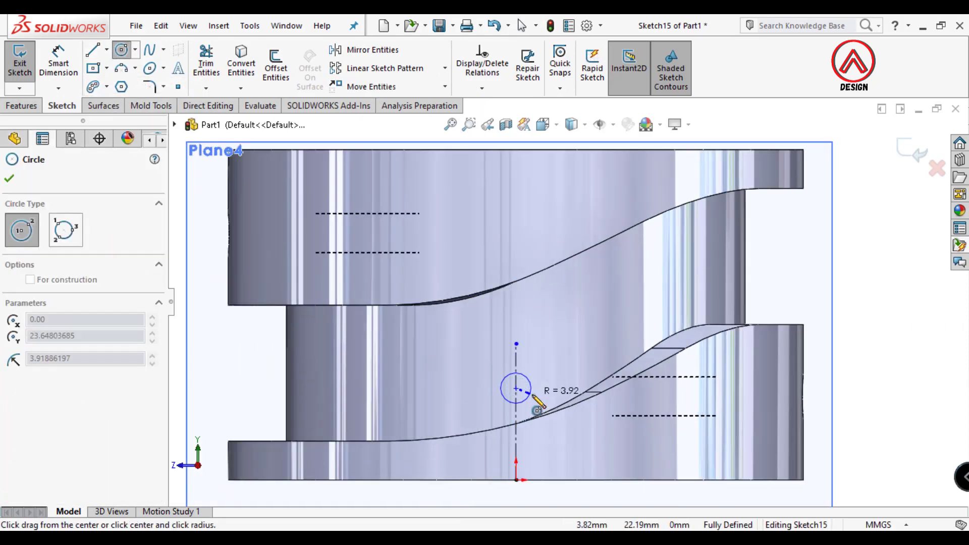
- Dimension the circle Ø12 and 27.50 mm above the bottom edge, then exit Sketch15
{"action": "key", "text": "d"}
{"action": "left_click", "coordinate": [534, 385]}
{"action": "left_click", "coordinate": [565, 353]}
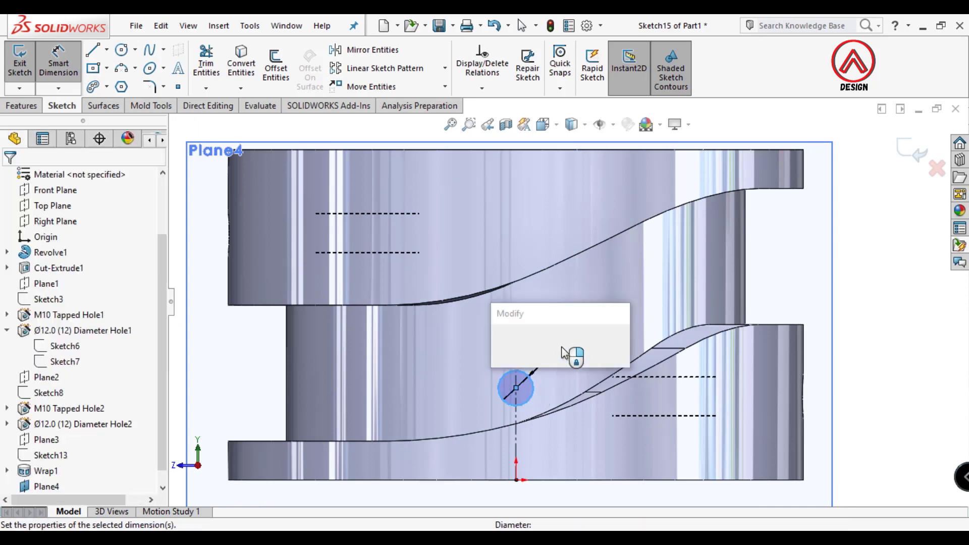
{"action": "type", "text": "1"}
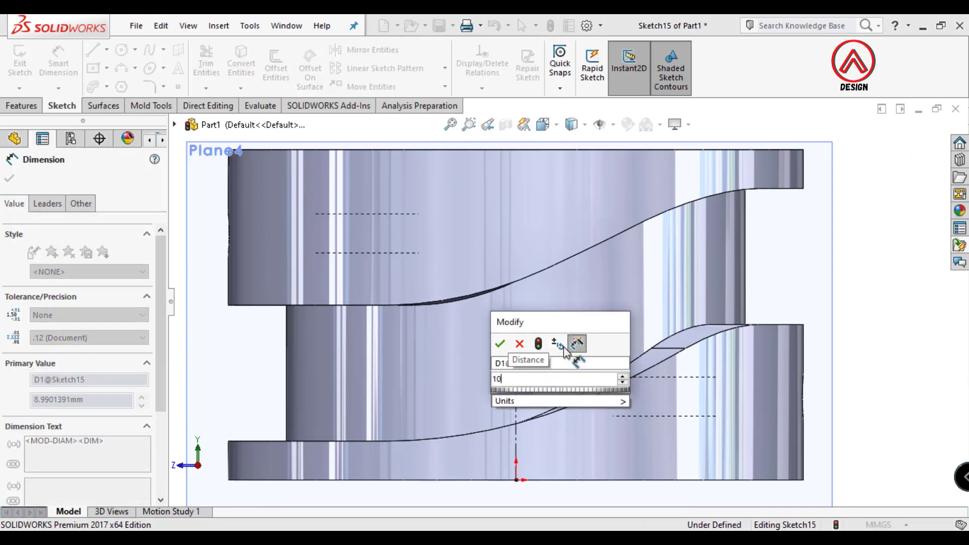
{"action": "key", "text": "Return"}
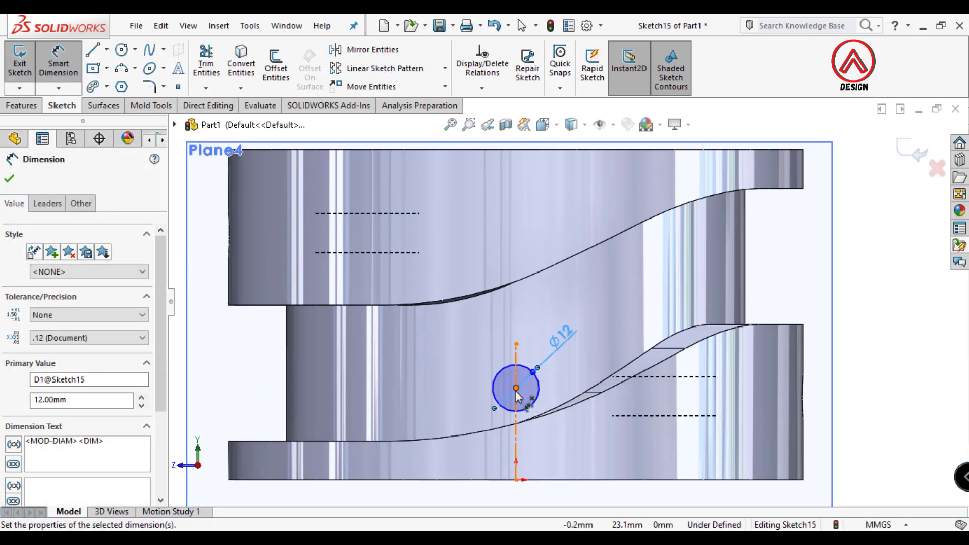
{"action": "left_click", "coordinate": [517, 479]}
{"action": "scroll", "coordinate": [641, 469], "scroll_direction": "up", "scroll_amount": 3}
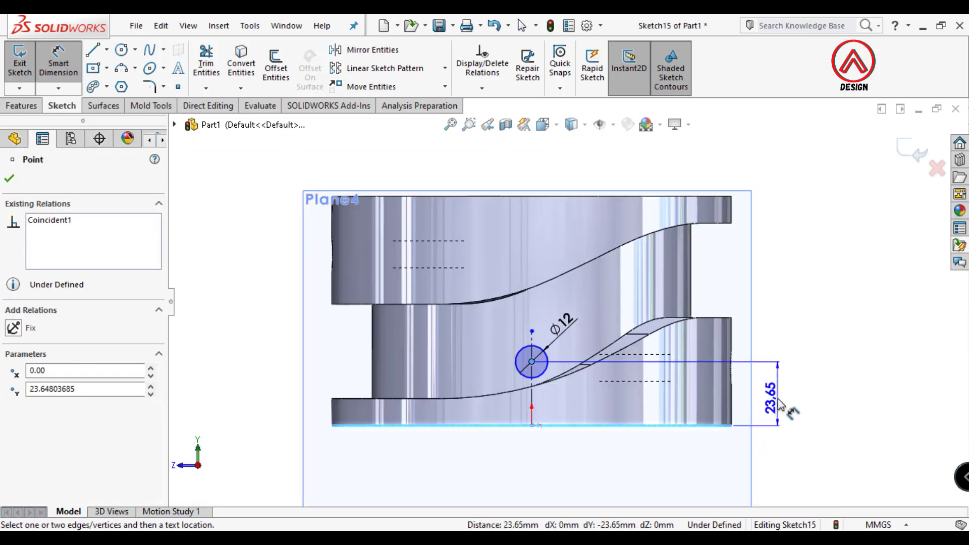
{"action": "left_click", "coordinate": [778, 404]}
{"action": "type", "text": "27.5"}
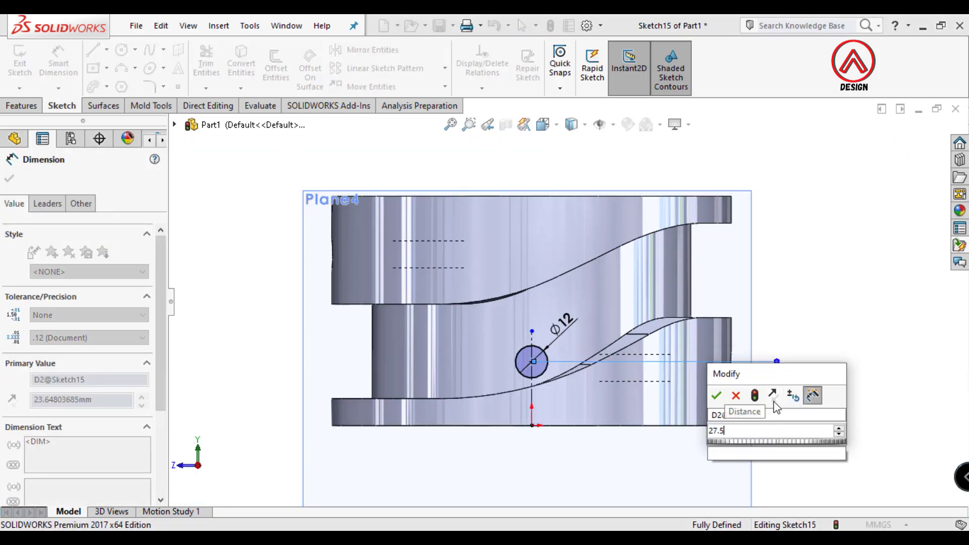
{"action": "key", "text": "Return"}
{"action": "key", "text": "Escape"}
{"action": "key", "text": "f"}
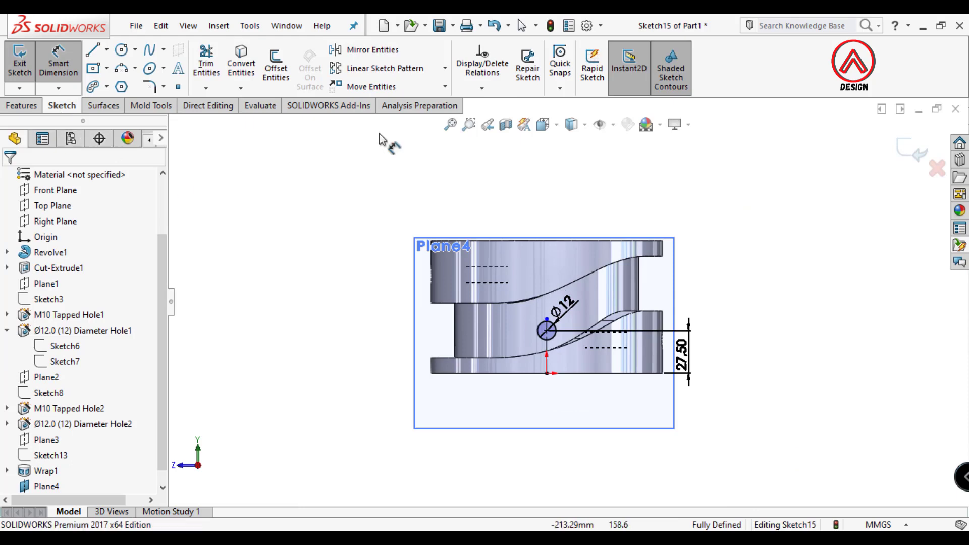
{"action": "left_click", "coordinate": [19, 63]}
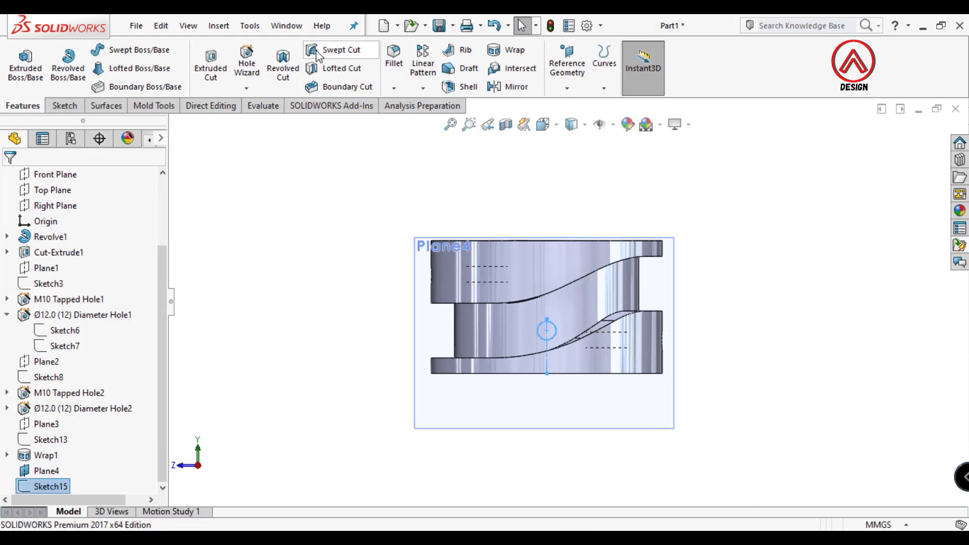
- Start a Hole Wizard feature set to an M12 tapped hole
{"action": "left_click", "coordinate": [247, 65]}
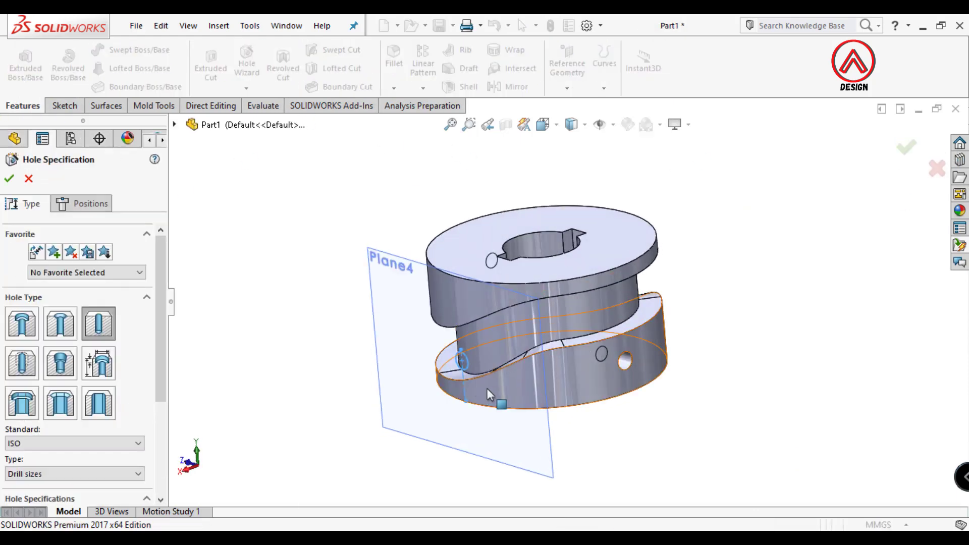
{"action": "key", "text": "Escape"}
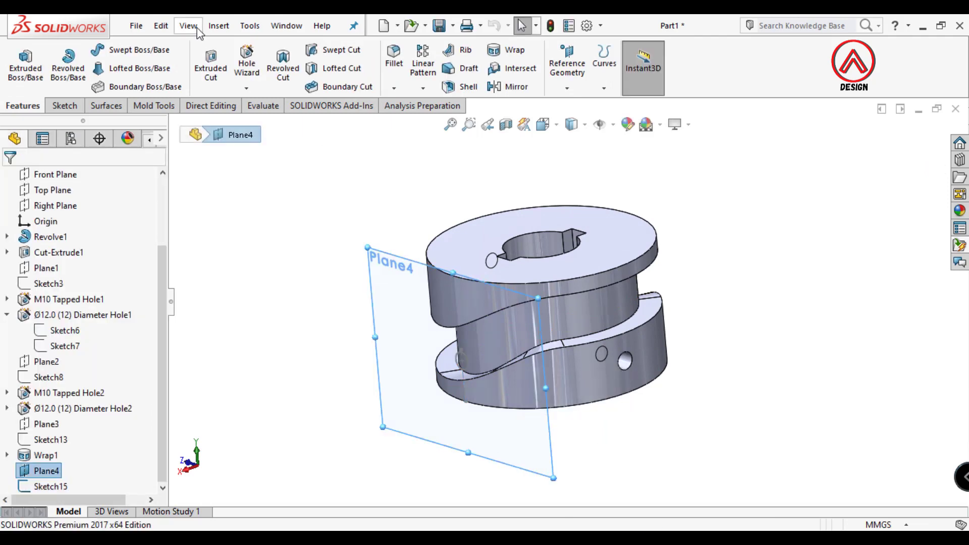
{"action": "left_click", "coordinate": [247, 67]}
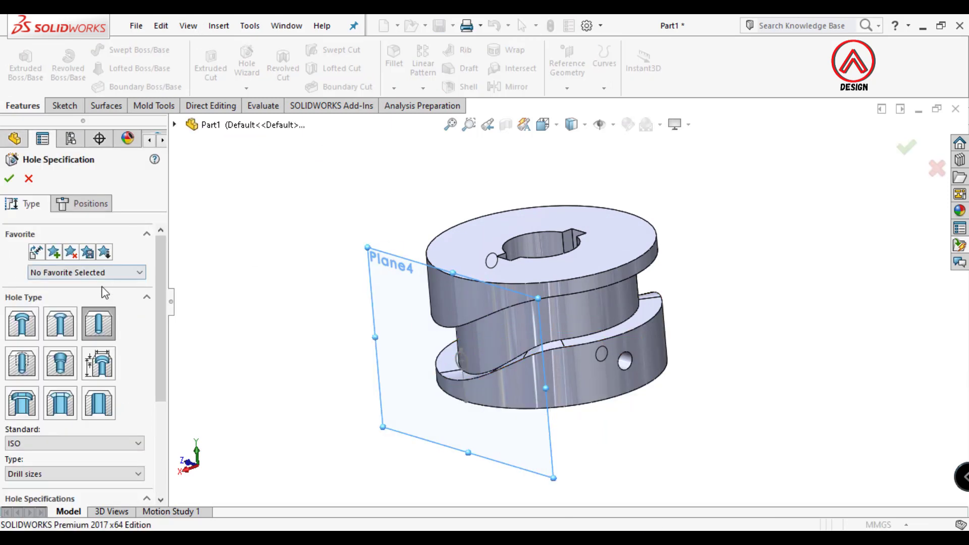
{"action": "left_click", "coordinate": [21, 362]}
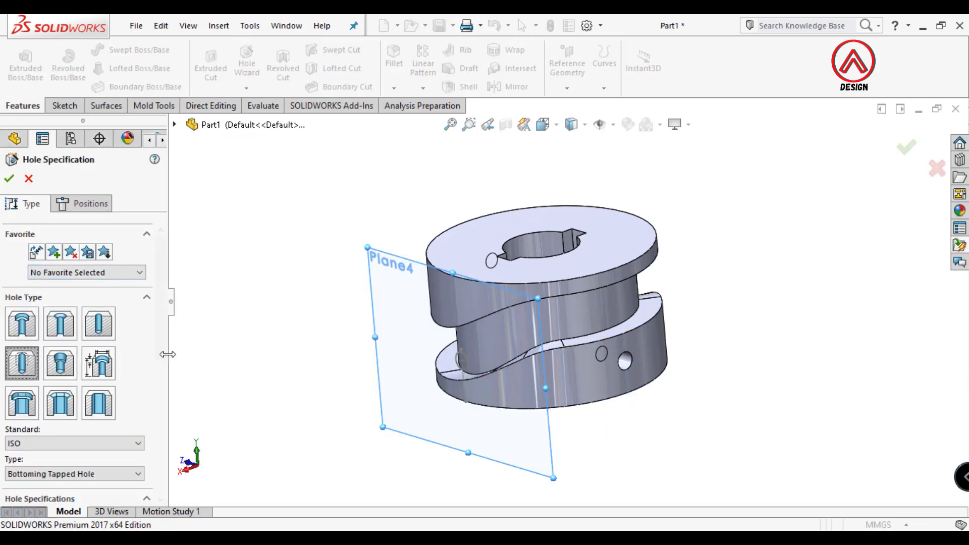
{"action": "scroll", "coordinate": [162, 362], "scroll_direction": "down", "scroll_amount": 5}
{"action": "left_click", "coordinate": [35, 359]}
{"action": "scroll", "coordinate": [30, 418], "scroll_direction": "down", "scroll_amount": 5}
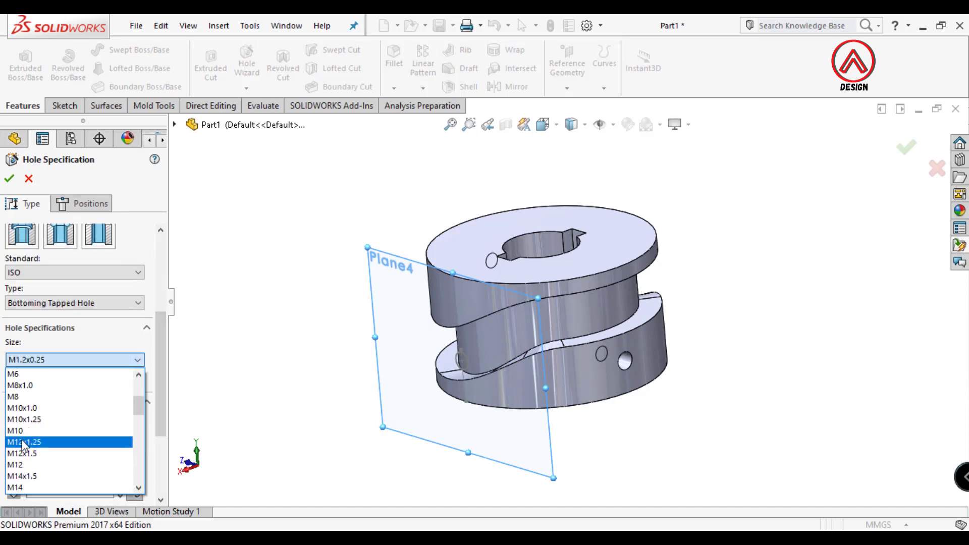
{"action": "left_click", "coordinate": [20, 396]}
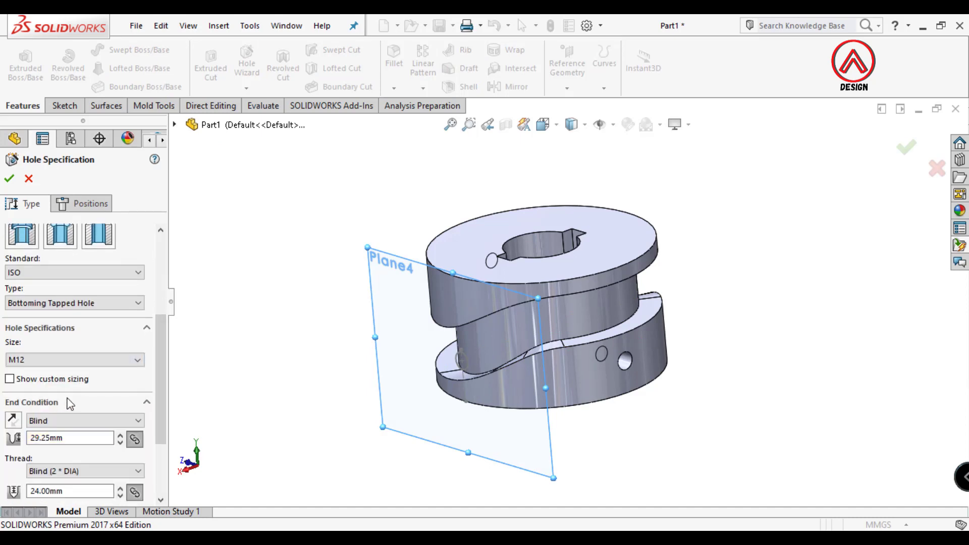
- Set the hole end condition to Up To Next and confirm the M12 tapped hole
{"action": "left_click", "coordinate": [90, 204]}
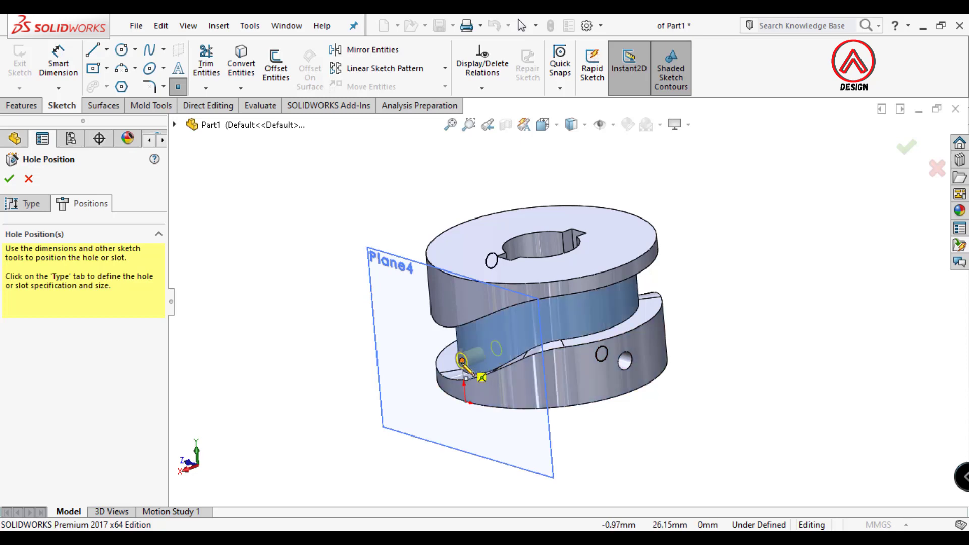
{"action": "left_click", "coordinate": [39, 204]}
{"action": "scroll", "coordinate": [145, 359], "scroll_direction": "down", "scroll_amount": 3}
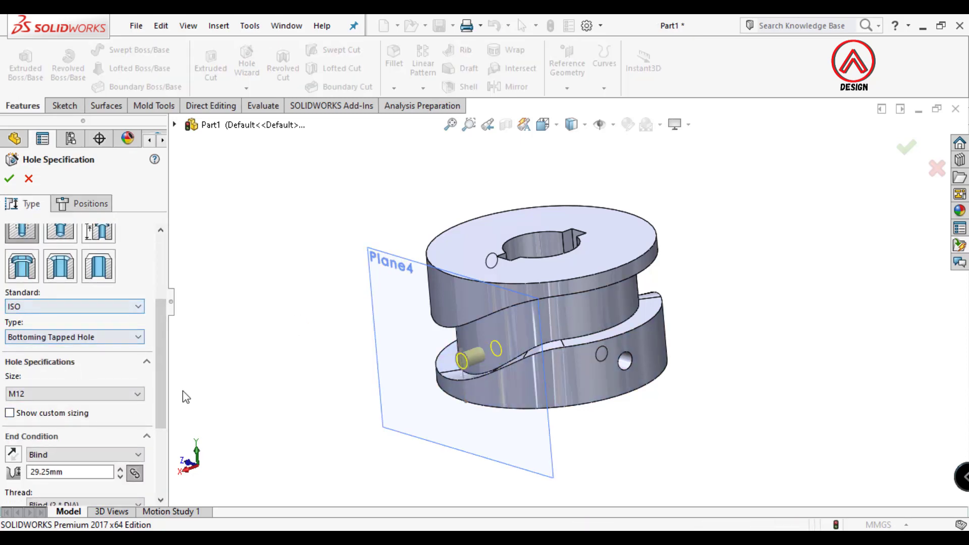
{"action": "scroll", "coordinate": [85, 394], "scroll_direction": "down", "scroll_amount": 3}
{"action": "left_click", "coordinate": [85, 379]}
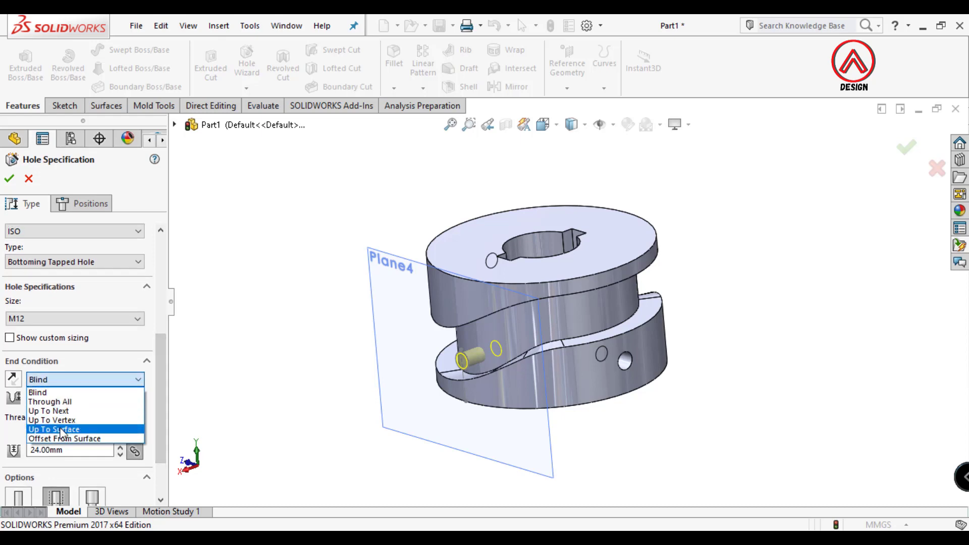
{"action": "left_click", "coordinate": [58, 410]}
{"action": "left_click", "coordinate": [9, 180]}
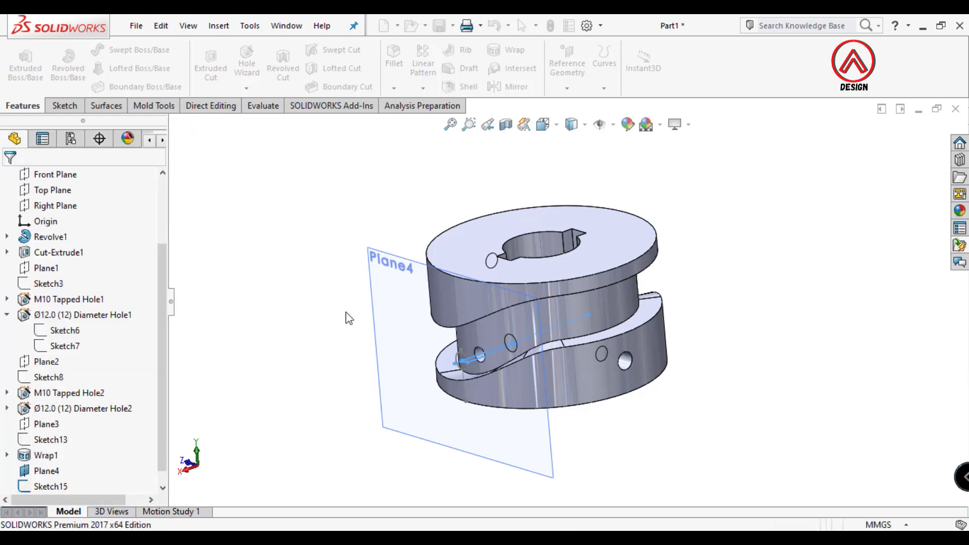
- Create Plane5 tangent to the upper flange's outer face and referenced to the Front Plane, then select it
{"action": "mouse_move", "coordinate": [591, 316]}
{"action": "middle_mouse_down"}
{"action": "mouse_move", "coordinate": [431, 317]}
{"action": "mouse_move", "coordinate": [453, 295]}
{"action": "middle_mouse_up"}
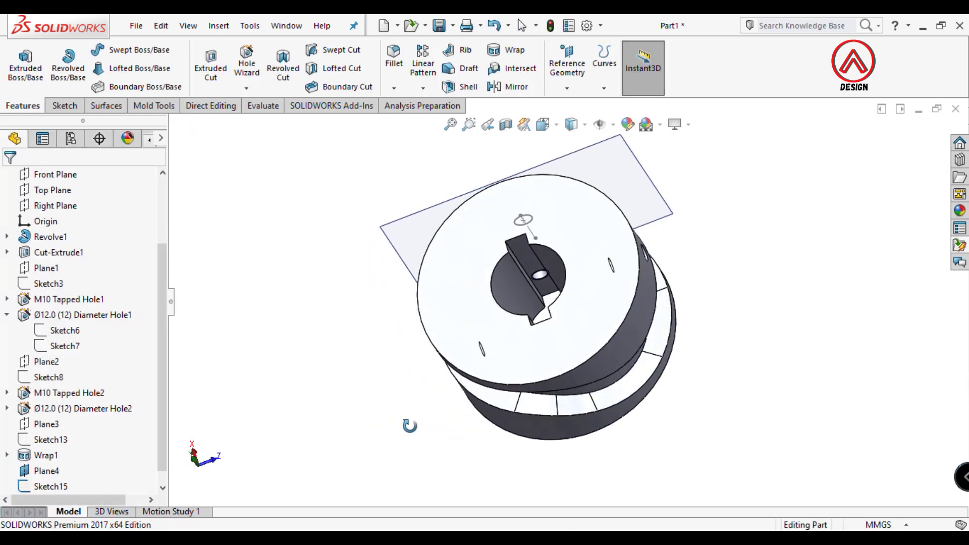
{"action": "left_click", "coordinate": [453, 295]}
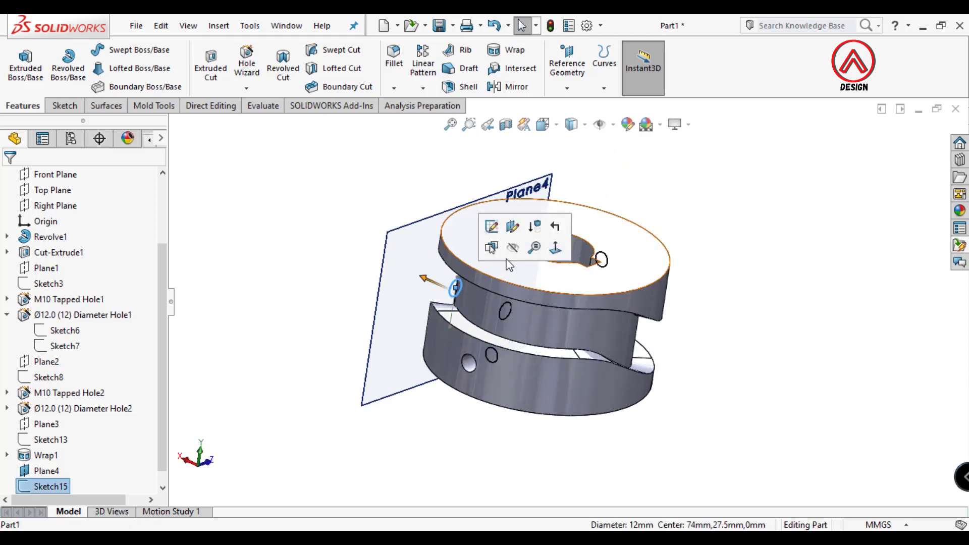
{"action": "middle_click_drag", "start_coordinate": [505, 282], "coordinate": [651, 270]}
{"action": "left_click", "coordinate": [637, 285]}
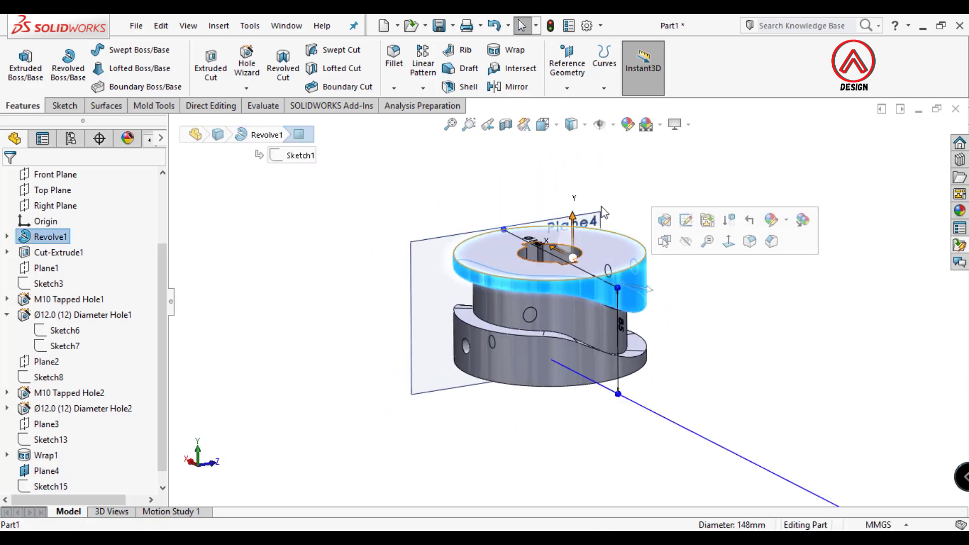
{"action": "left_click", "coordinate": [566, 65]}
{"action": "left_click", "coordinate": [580, 101]}
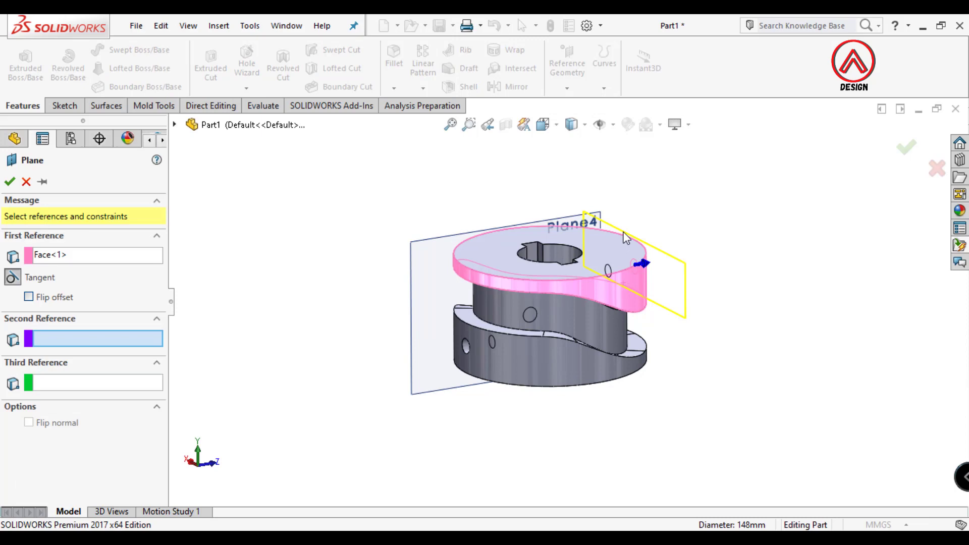
{"action": "left_click", "coordinate": [184, 124]}
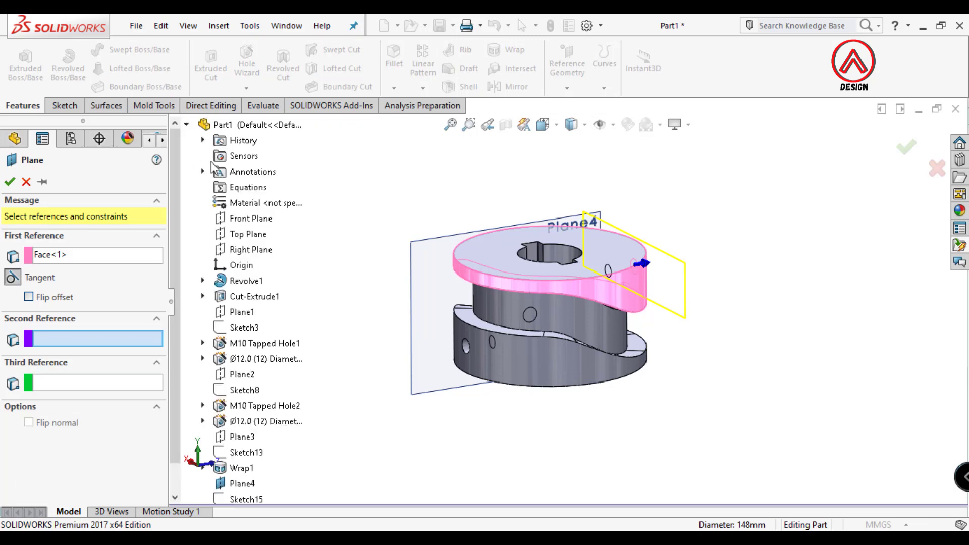
{"action": "left_click", "coordinate": [251, 222]}
{"action": "left_click", "coordinate": [10, 182]}
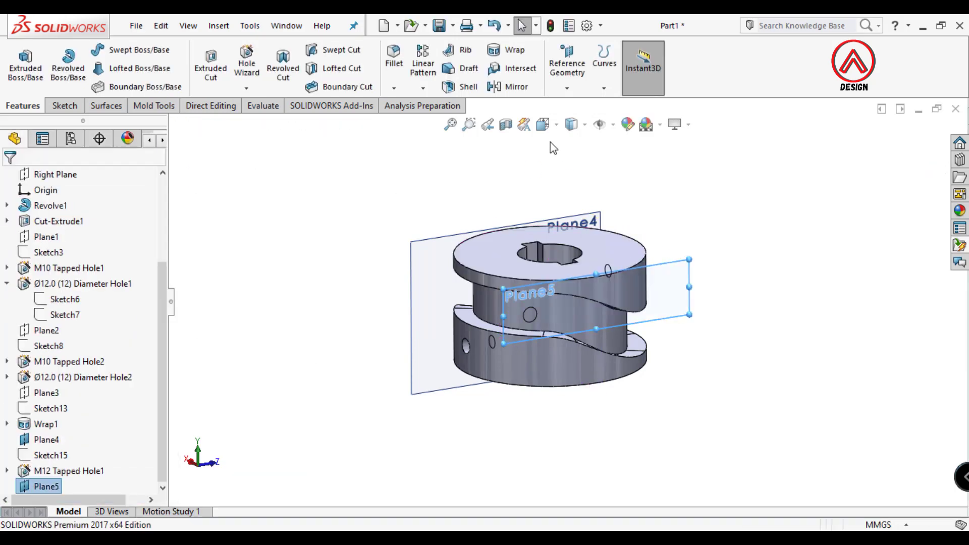
{"action": "left_click", "coordinate": [695, 295]}
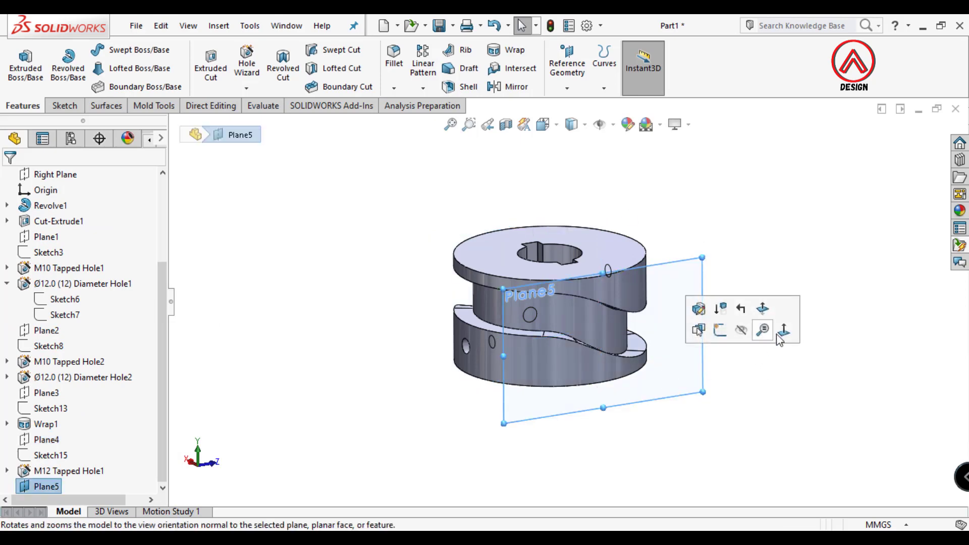
- Start a sketch on Plane5 with a vertical centerline up to the top edge and a circle on it
{"action": "left_click", "coordinate": [783, 330]}
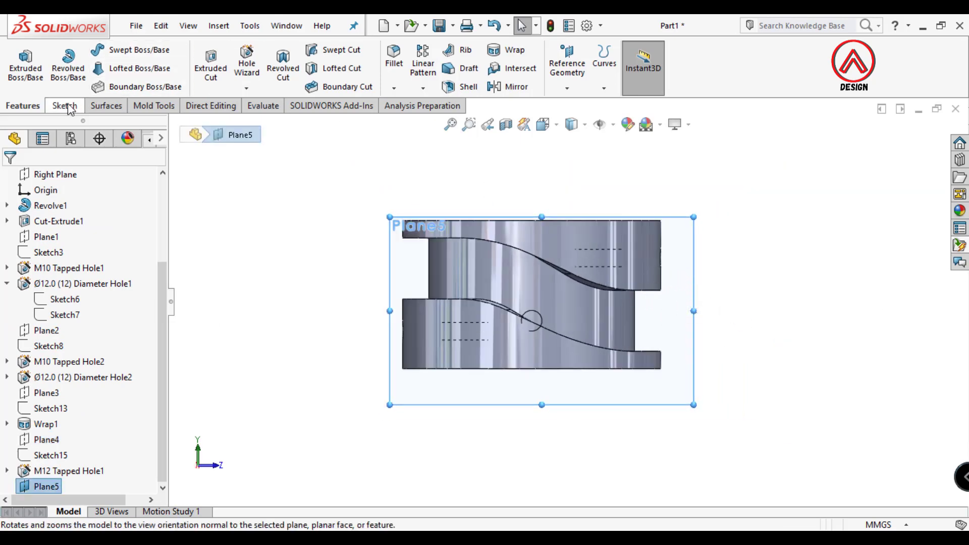
{"action": "left_click", "coordinate": [65, 105]}
{"action": "left_click", "coordinate": [20, 63]}
{"action": "left_click", "coordinate": [107, 49]}
{"action": "left_click", "coordinate": [134, 82]}
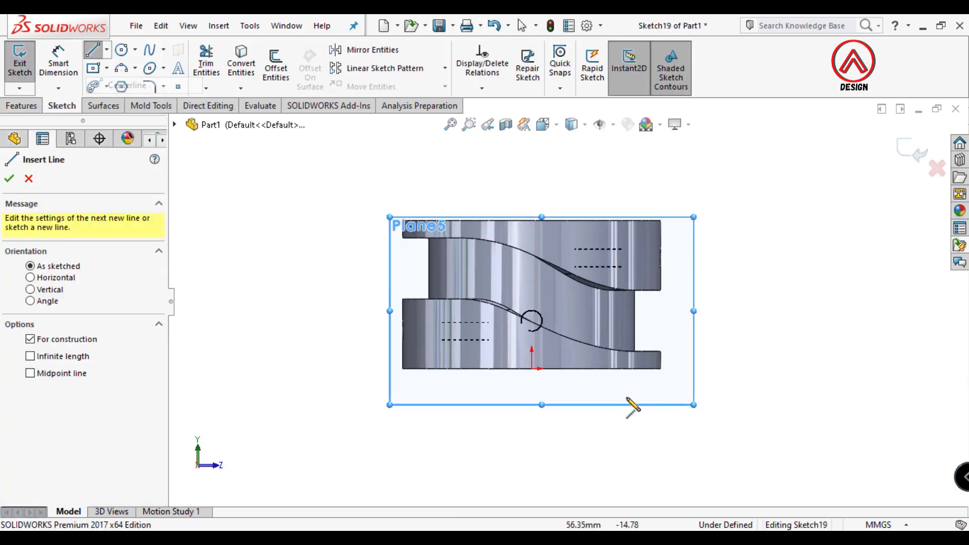
{"action": "left_click", "coordinate": [532, 368]}
{"action": "left_click", "coordinate": [532, 237]}
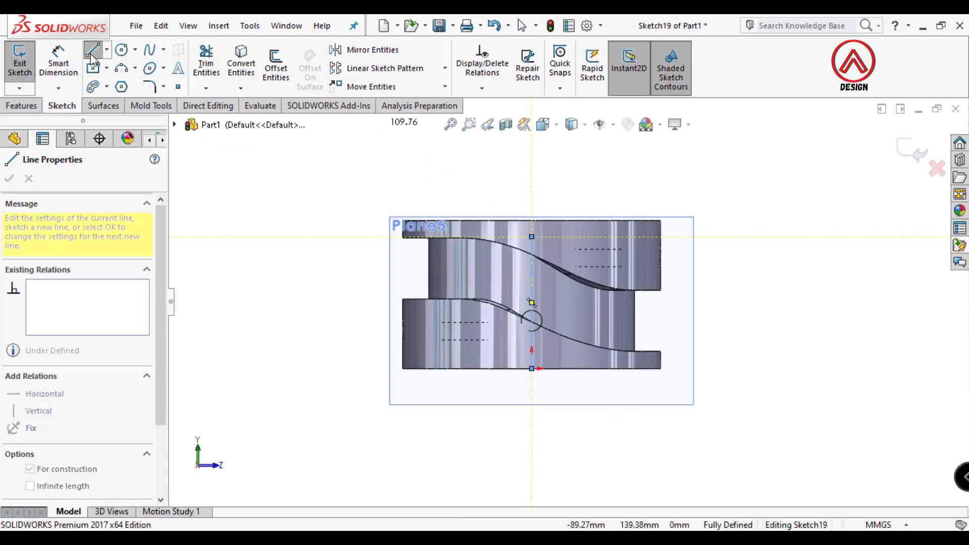
{"action": "left_click", "coordinate": [121, 50]}
{"action": "scroll", "coordinate": [525, 258], "scroll_direction": "down", "scroll_amount": 3}
{"action": "left_click_drag", "start_coordinate": [535, 284], "coordinate": [511, 284]}
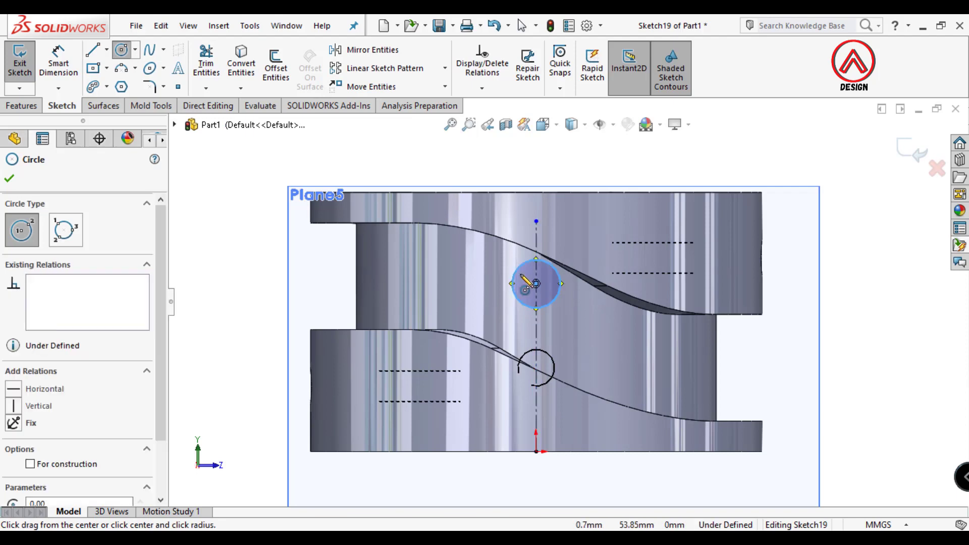
- Dimension the circle Ø12 and 27.5 mm below the centerline's top endpoint
{"action": "left_click", "coordinate": [60, 60]}
{"action": "left_click", "coordinate": [560, 265]}
{"action": "left_click", "coordinate": [578, 252]}
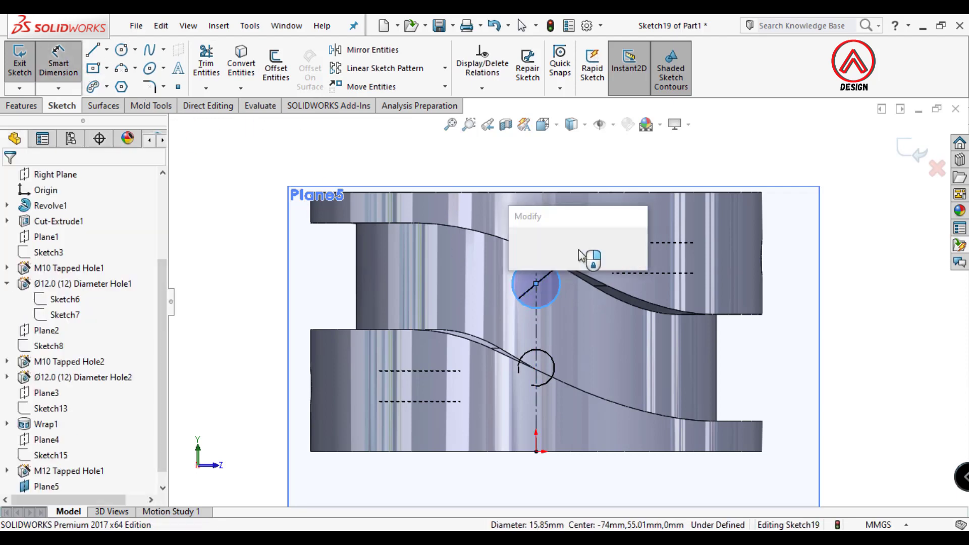
{"action": "type", "text": "12"}
{"action": "key", "text": "Return"}
{"action": "left_click", "coordinate": [783, 359]}
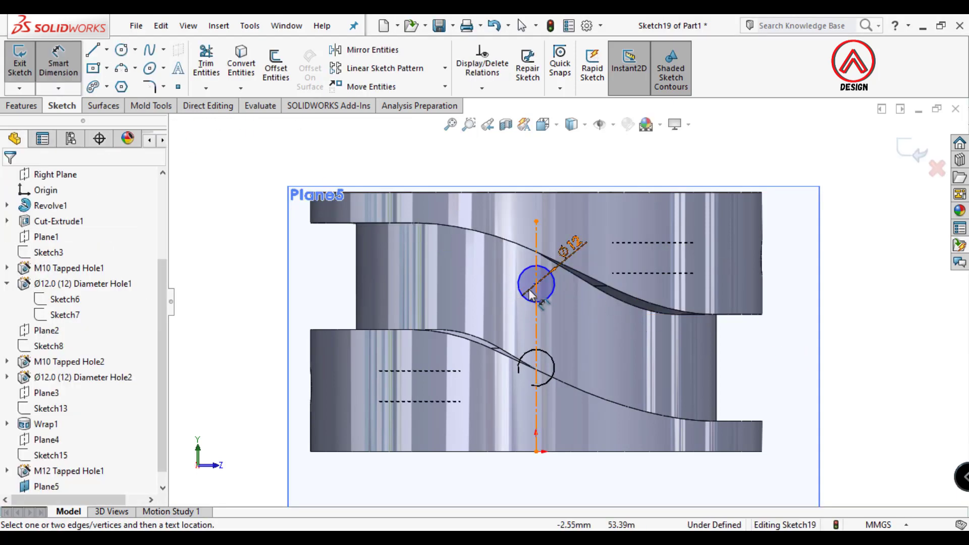
{"action": "left_click", "coordinate": [536, 222]}
{"action": "left_click", "coordinate": [536, 199]}
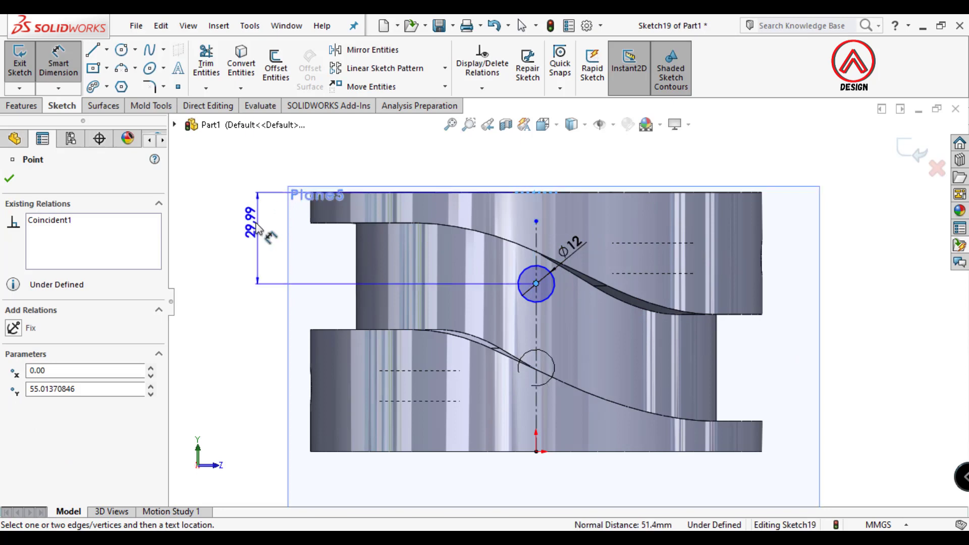
{"action": "left_click", "coordinate": [255, 237]}
{"action": "type", "text": "27.5"}
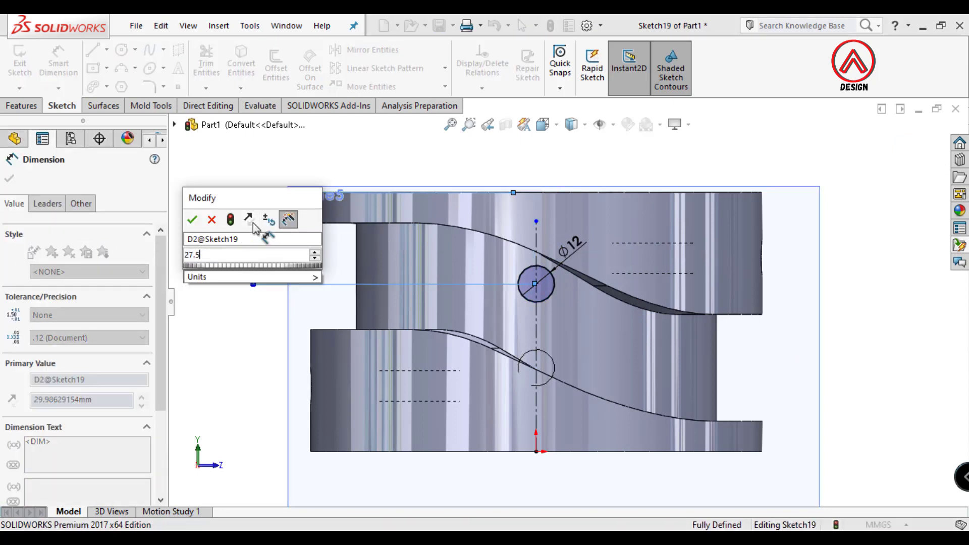
{"action": "key", "text": "Return"}
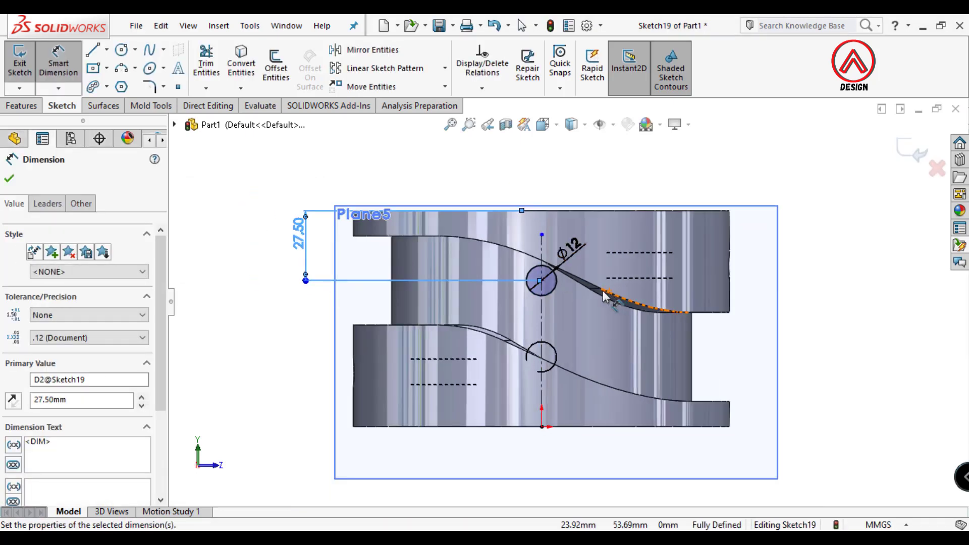
{"action": "scroll", "coordinate": [565, 303], "scroll_direction": "up", "scroll_amount": 2}
{"action": "middle_click_drag", "start_coordinate": [539, 306], "coordinate": [609, 310]}
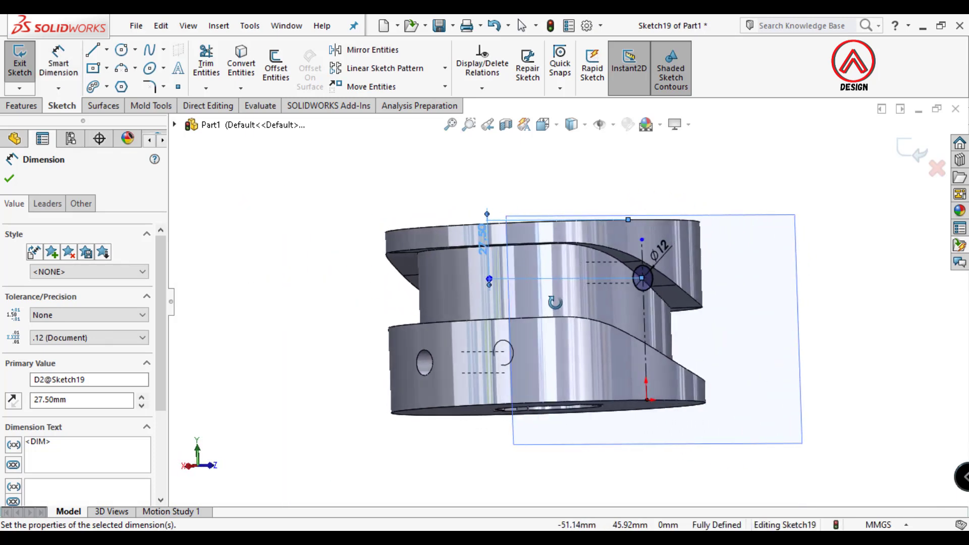
{"action": "middle_click_drag", "start_coordinate": [609, 310], "coordinate": [656, 313]}
{"action": "left_click", "coordinate": [22, 106]}
- Exit the sketch and place an M12 Up To Next tapped hole at the Plane5 circle's centre
{"action": "key", "text": "Escape"}
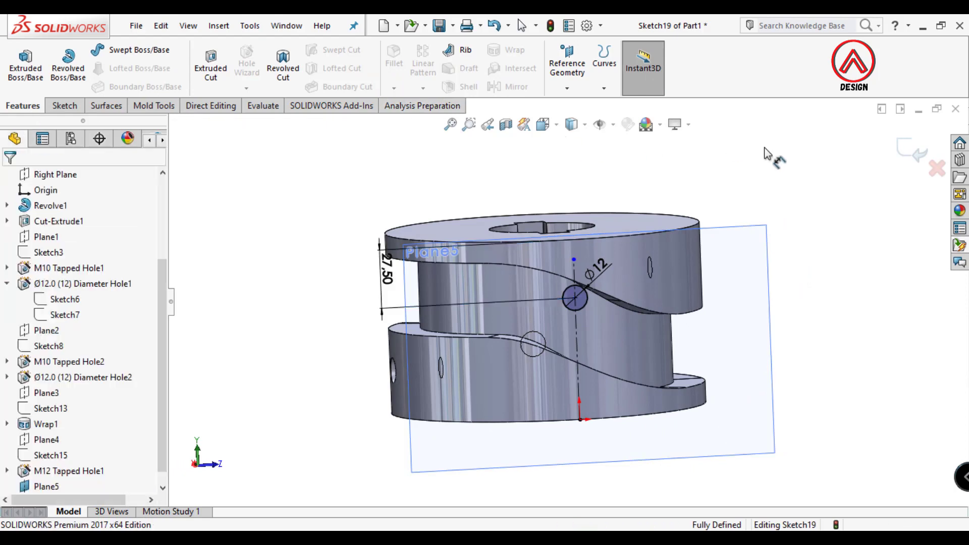
{"action": "left_click", "coordinate": [913, 151]}
{"action": "left_click", "coordinate": [769, 272]}
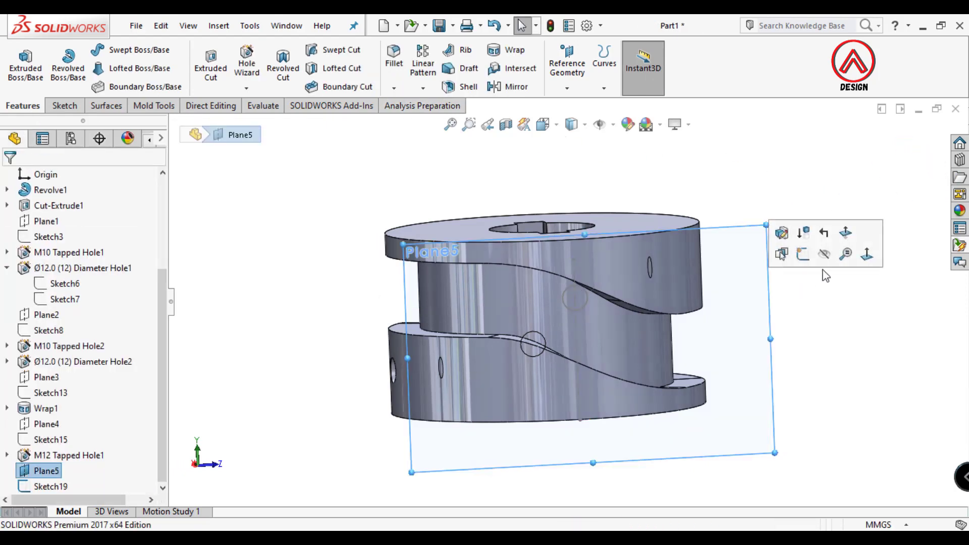
{"action": "left_click", "coordinate": [866, 254]}
{"action": "left_click", "coordinate": [247, 63]}
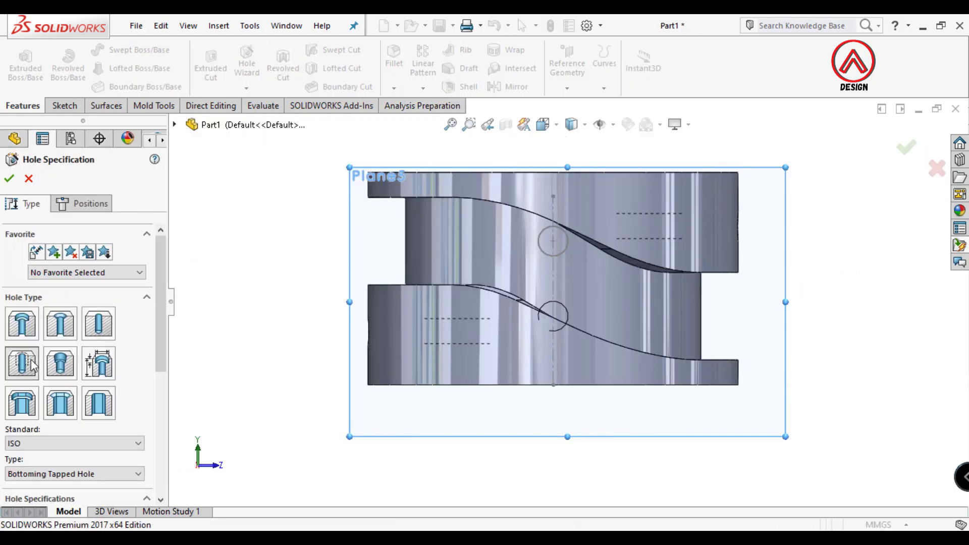
{"action": "scroll", "coordinate": [100, 356], "scroll_direction": "down", "scroll_amount": 2}
{"action": "scroll", "coordinate": [155, 392], "scroll_direction": "down", "scroll_amount": 3}
{"action": "scroll", "coordinate": [156, 391], "scroll_direction": "down", "scroll_amount": 1}
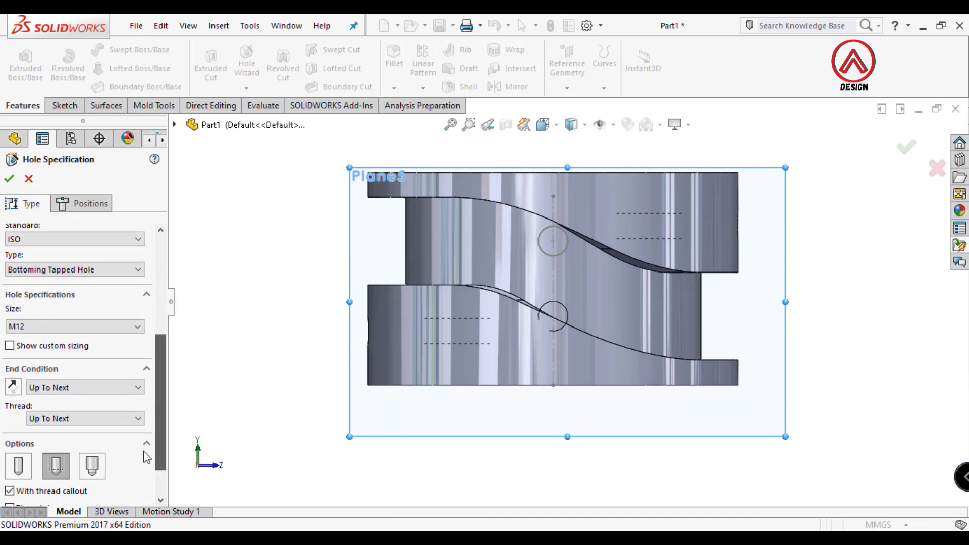
{"action": "scroll", "coordinate": [83, 231], "scroll_direction": "up", "scroll_amount": 3}
{"action": "left_click", "coordinate": [83, 203]}
{"action": "left_click", "coordinate": [553, 241]}
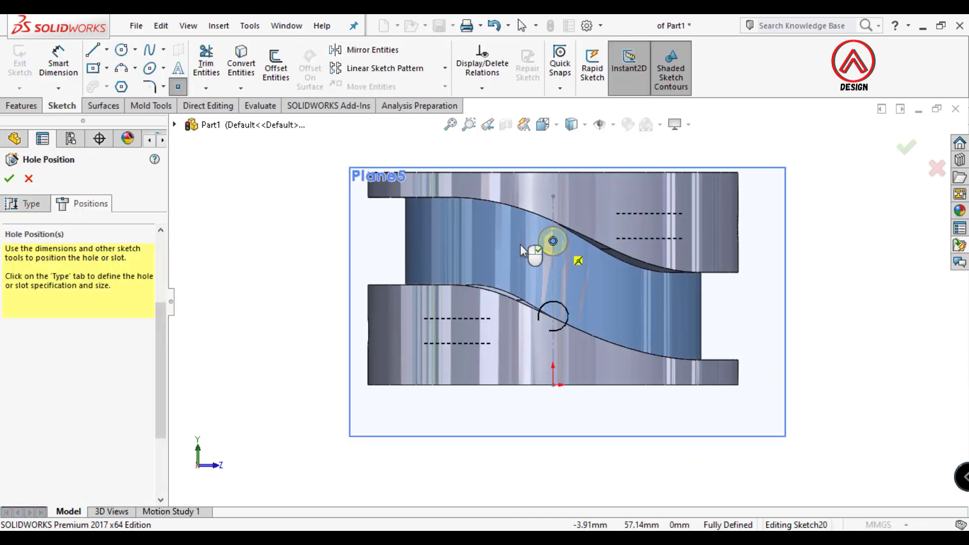
{"action": "key", "text": "Return"}
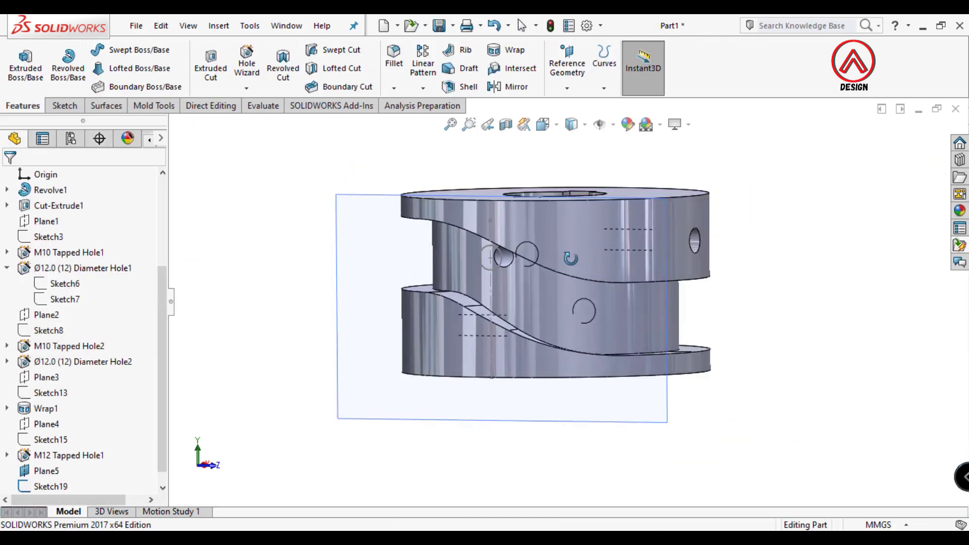
- Hide the hole's positioning sketch and Plane5
{"action": "mouse_move", "coordinate": [530, 177]}
{"action": "middle_mouse_down"}
{"action": "mouse_move", "coordinate": [543, 216]}
{"action": "mouse_move", "coordinate": [443, 362]}
{"action": "mouse_move", "coordinate": [473, 311]}
{"action": "middle_mouse_up"}
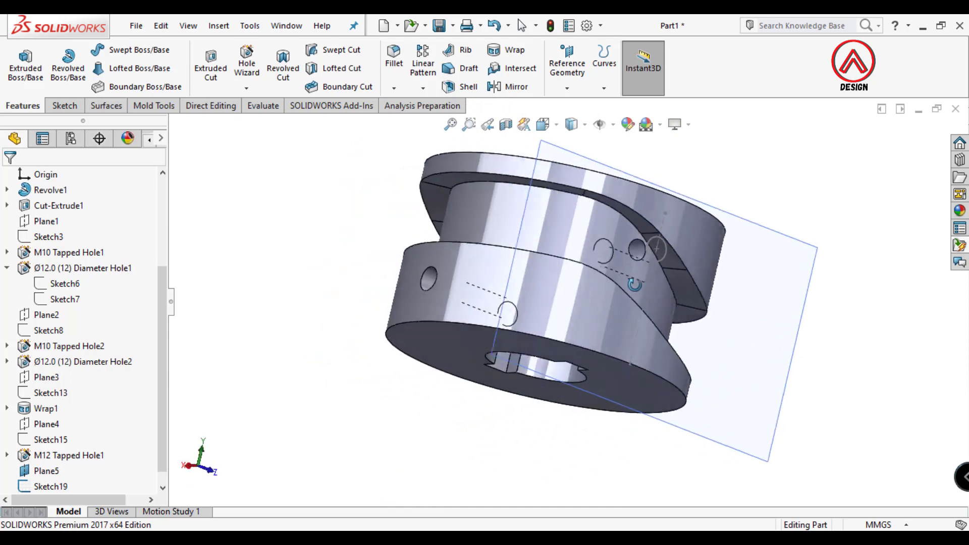
{"action": "middle_click_drag", "start_coordinate": [472, 311], "coordinate": [603, 272]}
{"action": "left_click", "coordinate": [603, 272]}
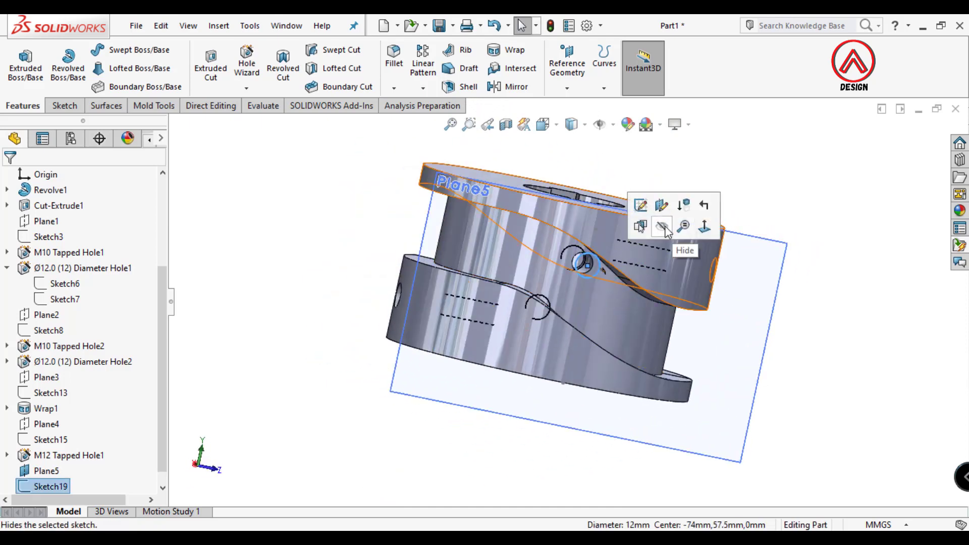
{"action": "left_click", "coordinate": [761, 190]}
{"action": "scroll", "coordinate": [708, 244], "scroll_direction": "up", "scroll_amount": 3}
{"action": "left_click", "coordinate": [664, 325]}
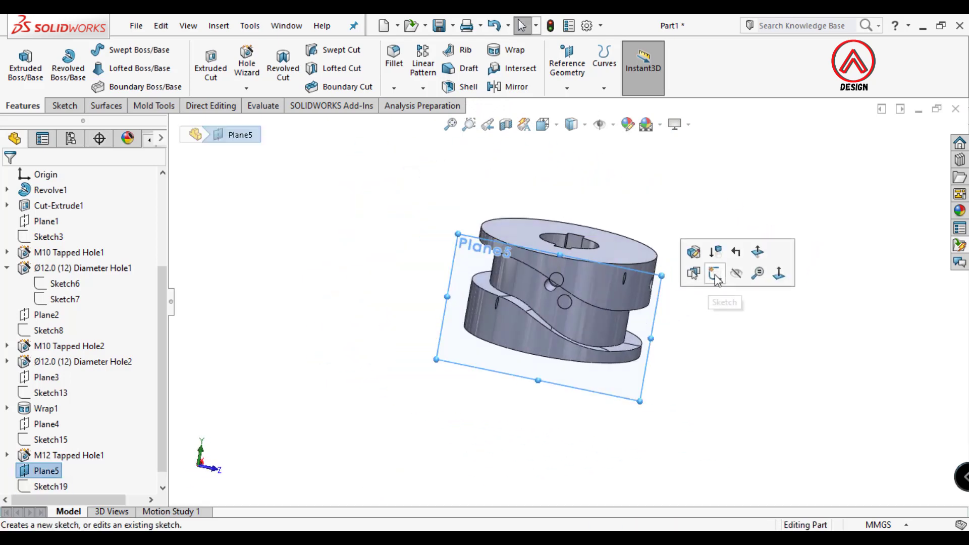
{"action": "left_click", "coordinate": [714, 230]}
{"action": "middle_click_drag", "start_coordinate": [713, 230], "coordinate": [678, 246]}
- Start a 1 mm chamfer and select the first S-groove edge
{"action": "left_click", "coordinate": [393, 87]}
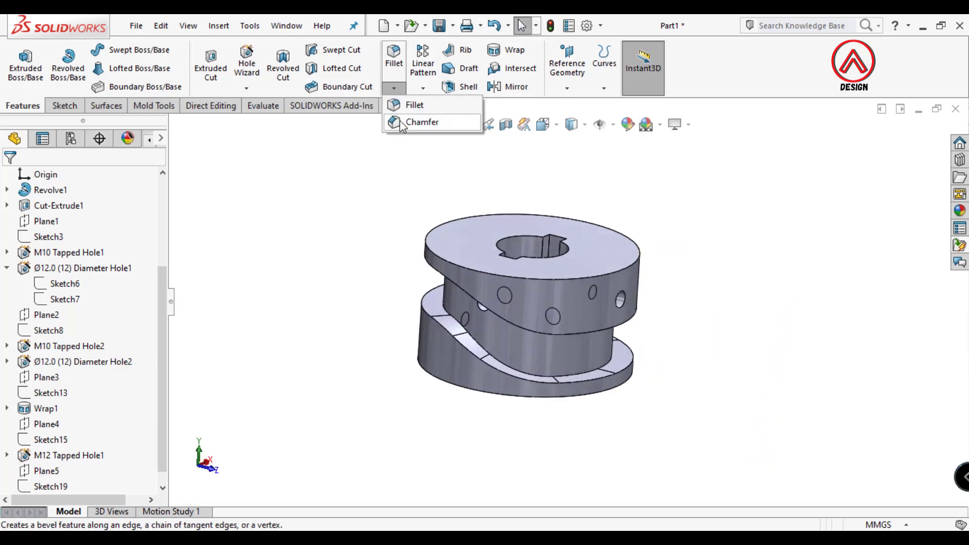
{"action": "left_click", "coordinate": [411, 121]}
{"action": "type", "text": "1"}
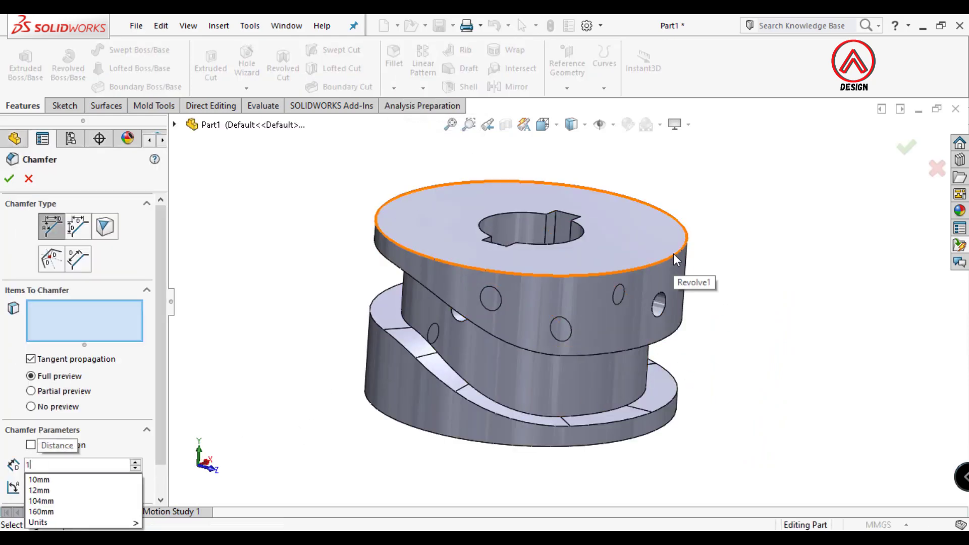
{"action": "key", "text": "ctrl+1"}
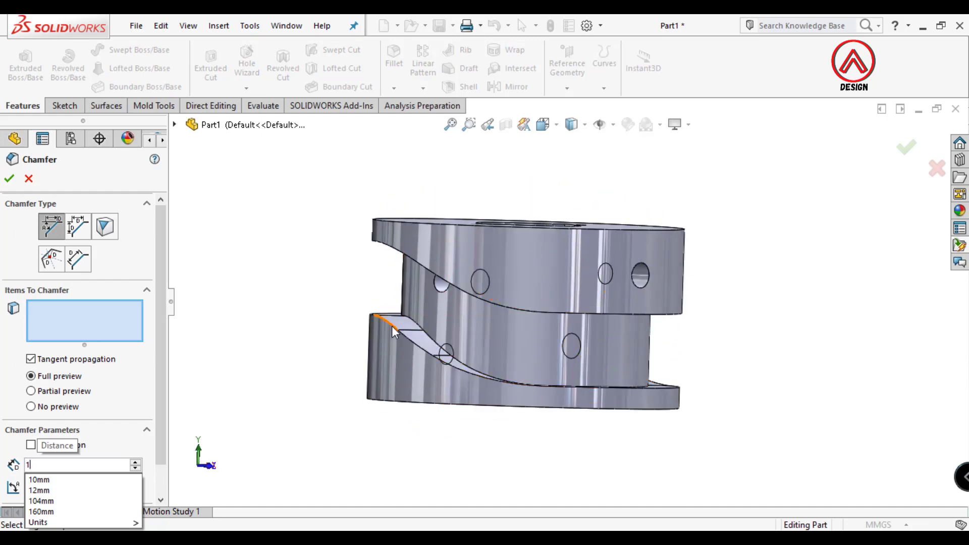
{"action": "key", "text": "Return"}
{"action": "left_click", "coordinate": [393, 331]}
{"action": "key", "text": "ctrl+7"}
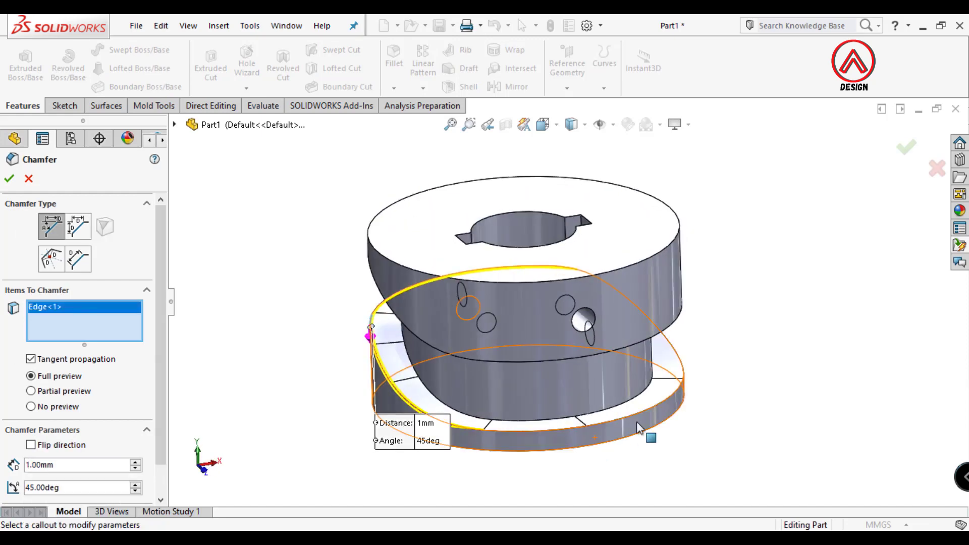
- Add six more S-groove edges around the part to the chamfer selection
{"action": "left_click", "coordinate": [636, 414]}
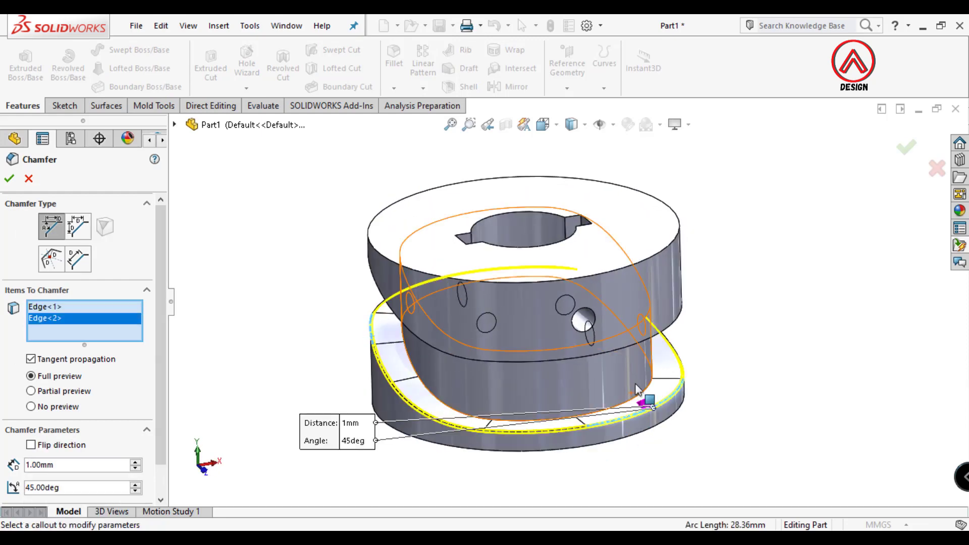
{"action": "left_click", "coordinate": [658, 342]}
{"action": "middle_click_drag", "start_coordinate": [658, 342], "coordinate": [497, 261]}
{"action": "left_click", "coordinate": [382, 229]}
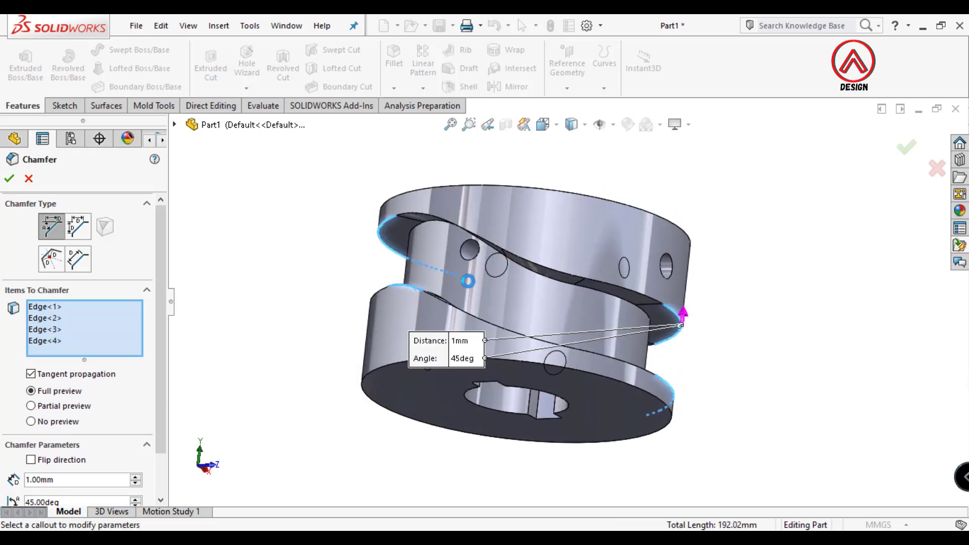
{"action": "left_click", "coordinate": [527, 268]}
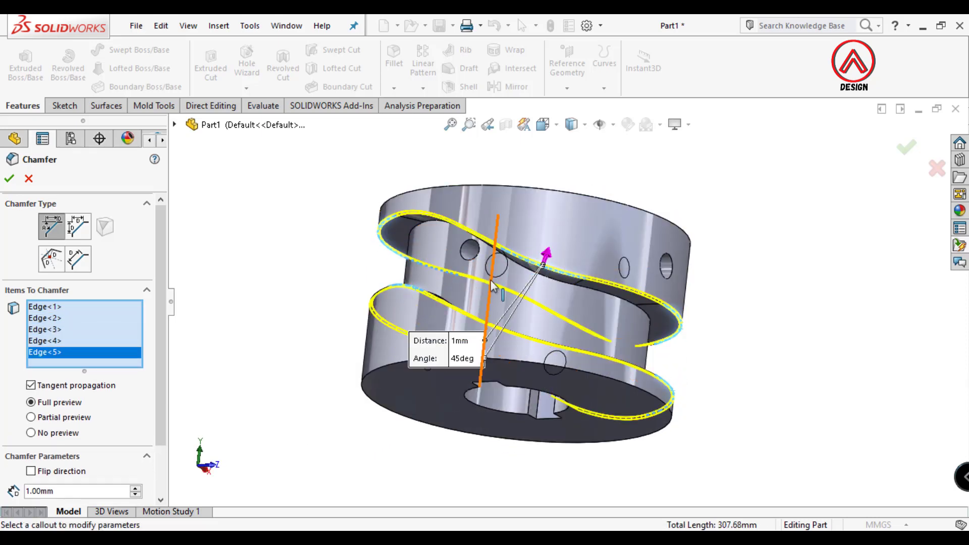
{"action": "middle_click_drag", "start_coordinate": [527, 268], "coordinate": [357, 315]}
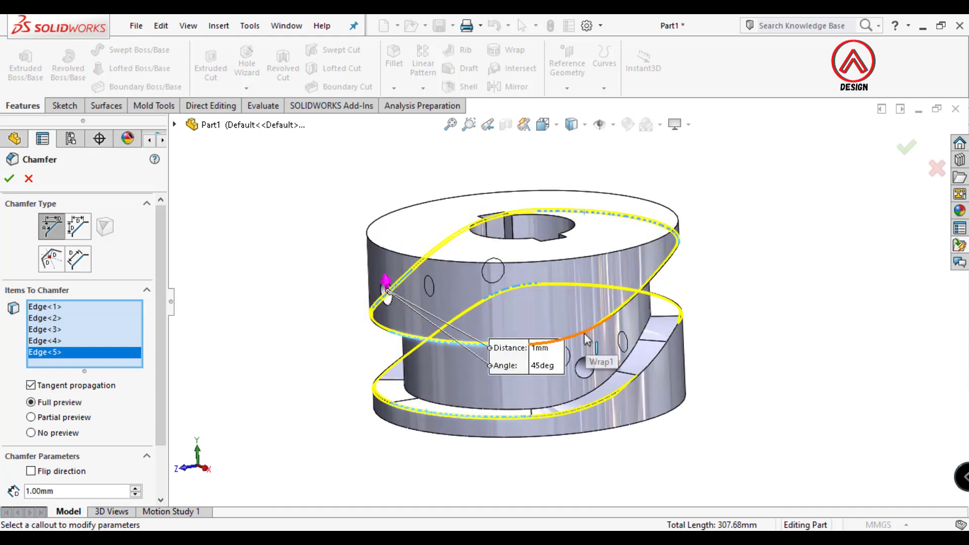
{"action": "left_click", "coordinate": [583, 333]}
{"action": "left_click", "coordinate": [658, 355]}
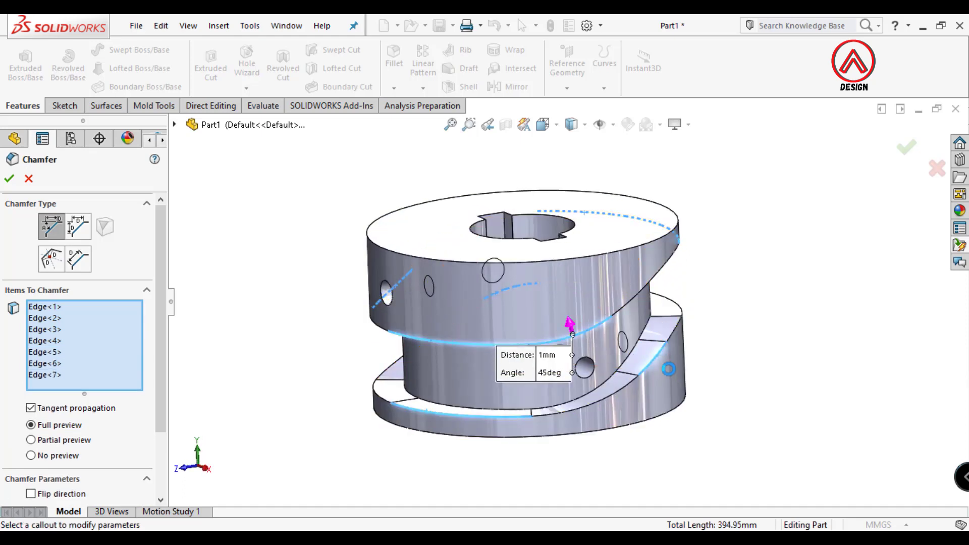
- Add the last groove edge, remove a wrong pick, and confirm the 1 mm × 45° chamfer
{"action": "mouse_move", "coordinate": [658, 355]}
{"action": "middle_mouse_down"}
{"action": "mouse_move", "coordinate": [677, 383]}
{"action": "mouse_move", "coordinate": [638, 344]}
{"action": "middle_mouse_up"}
{"action": "scroll", "coordinate": [648, 328], "scroll_direction": "down", "scroll_amount": 3}
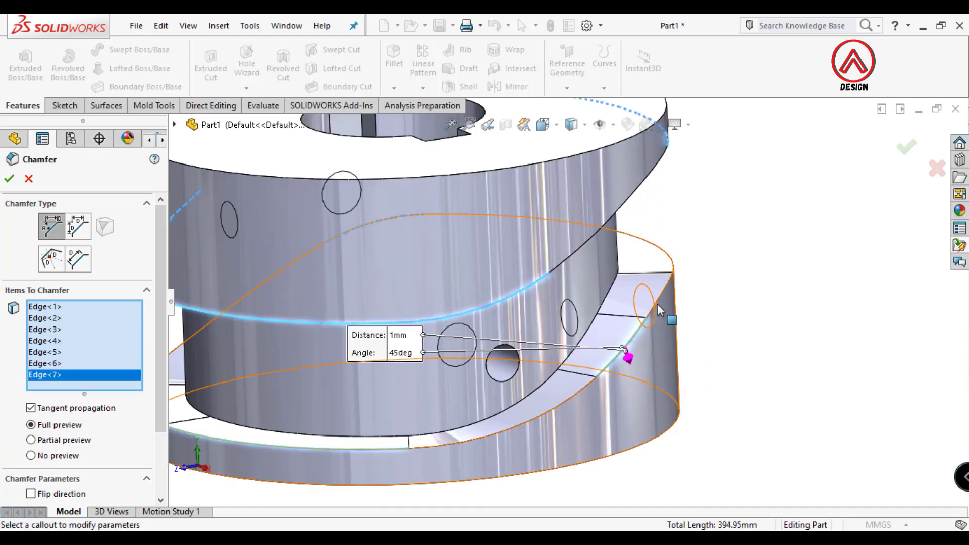
{"action": "left_click", "coordinate": [658, 301]}
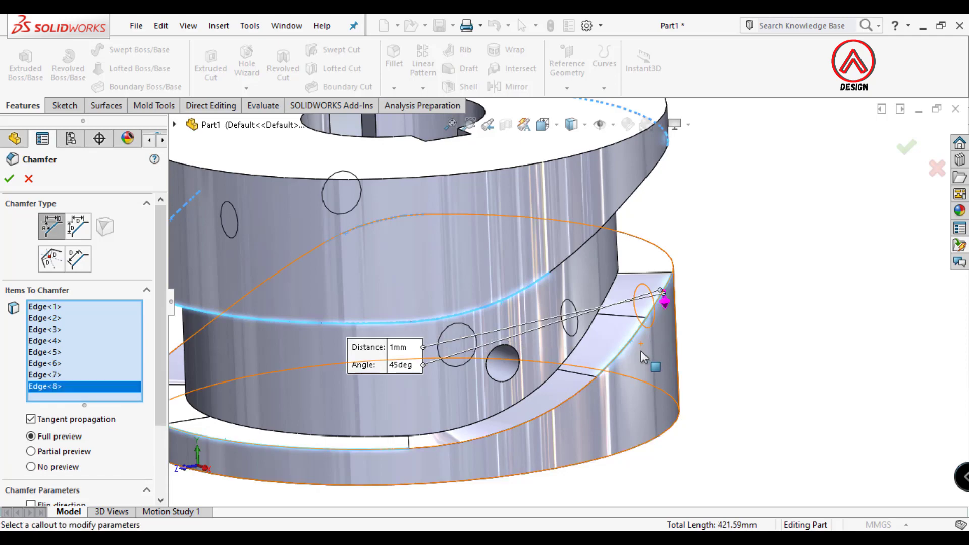
{"action": "left_click", "coordinate": [621, 352]}
{"action": "scroll", "coordinate": [621, 352], "scroll_direction": "up", "scroll_amount": 3}
{"action": "mouse_move", "coordinate": [620, 369]}
{"action": "middle_mouse_down"}
{"action": "mouse_move", "coordinate": [619, 347]}
{"action": "mouse_move", "coordinate": [394, 472]}
{"action": "middle_mouse_up"}
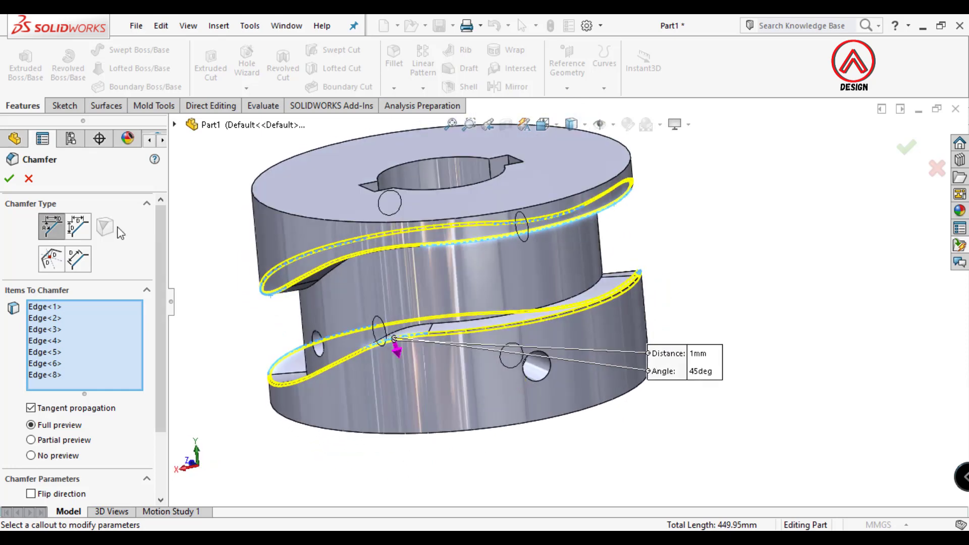
{"action": "left_click", "coordinate": [9, 180]}
{"action": "left_click", "coordinate": [394, 88]}
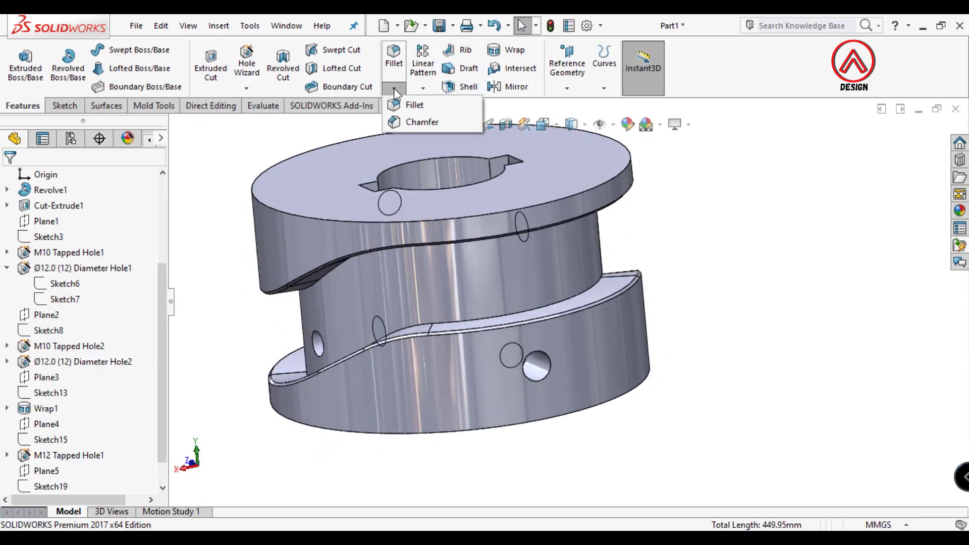
- Chamfer the top and bottom outer rim edges at 2 mm
{"action": "left_click", "coordinate": [411, 120]}
{"action": "type", "text": "2"}
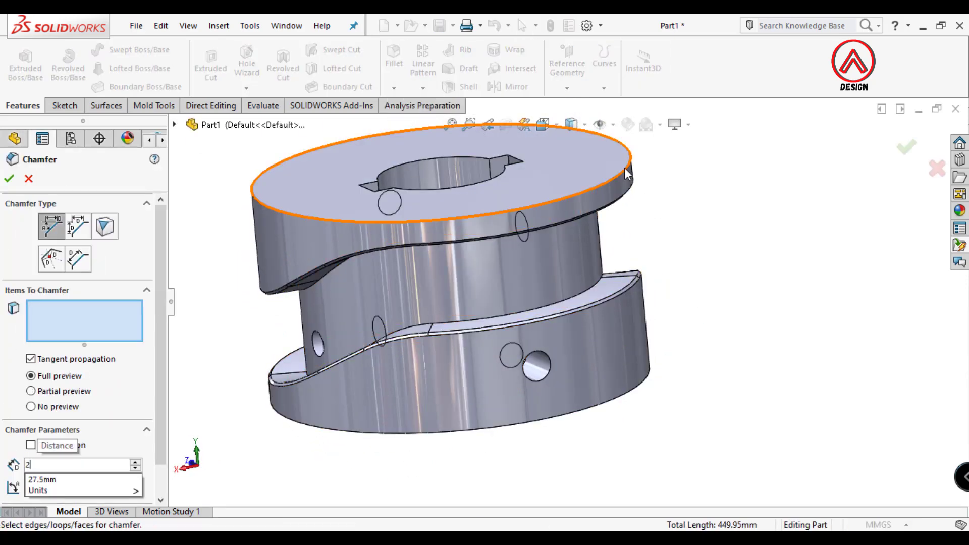
{"action": "left_click", "coordinate": [624, 167]}
{"action": "left_click", "coordinate": [651, 378]}
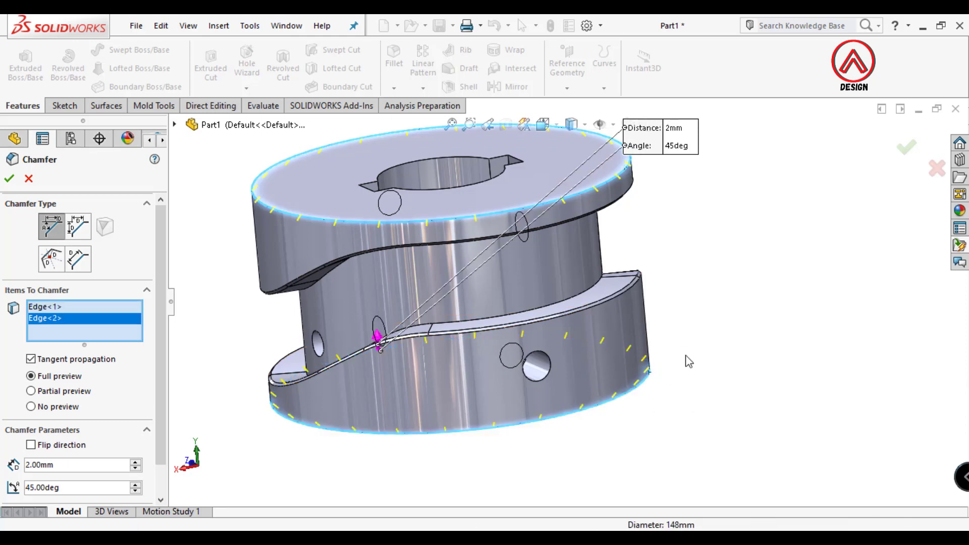
{"action": "key", "text": "Return"}
- Start a second chamfer with a 1 mm distance
{"action": "left_click", "coordinate": [394, 88]}
{"action": "left_click", "coordinate": [411, 120]}
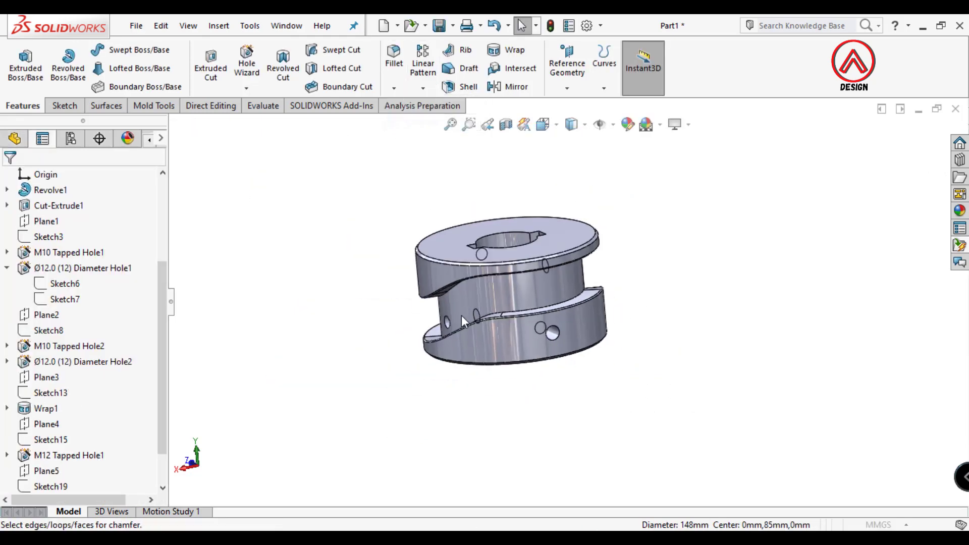
{"action": "scroll", "coordinate": [488, 316], "scroll_direction": "down", "scroll_amount": 2}
{"action": "type", "text": "1"}
{"action": "scroll", "coordinate": [501, 237], "scroll_direction": "down", "scroll_amount": 2}
{"action": "scroll", "coordinate": [519, 227], "scroll_direction": "down", "scroll_amount": 2}
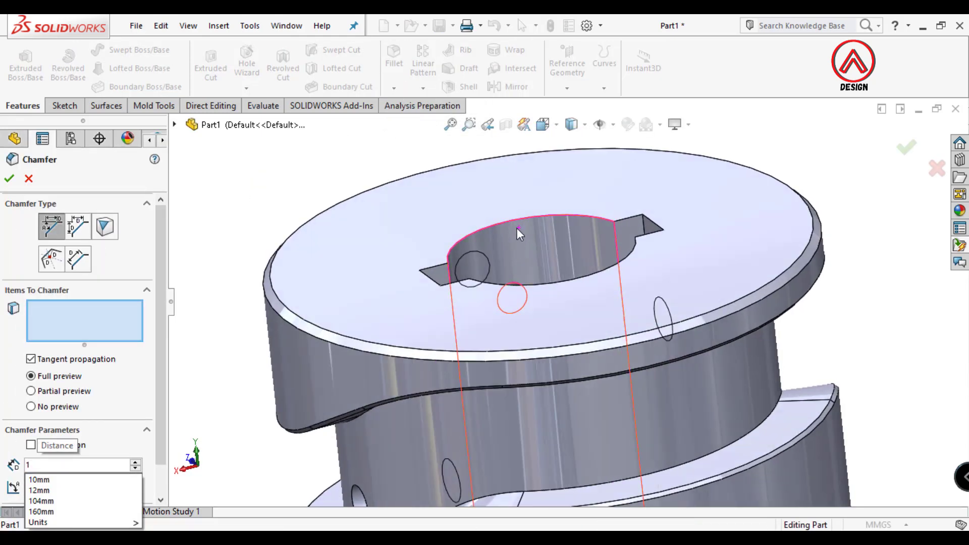
- Select the bore and keyway edges, plus the top face, for the 1 mm chamfer
{"action": "left_click", "coordinate": [521, 217]}
{"action": "left_click", "coordinate": [429, 272]}
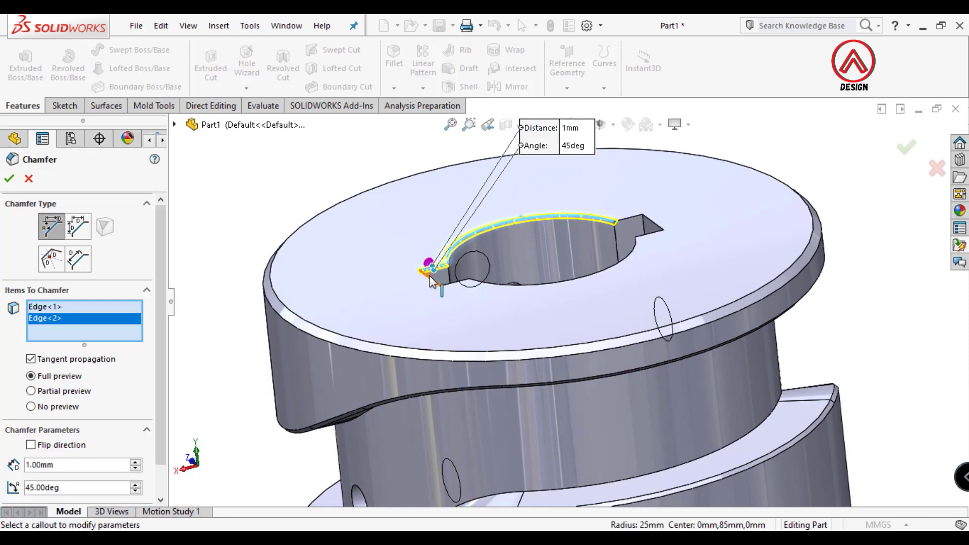
{"action": "left_click", "coordinate": [440, 283]}
{"action": "left_click", "coordinate": [474, 287]}
{"action": "left_click", "coordinate": [509, 287]}
{"action": "left_click", "coordinate": [651, 235]}
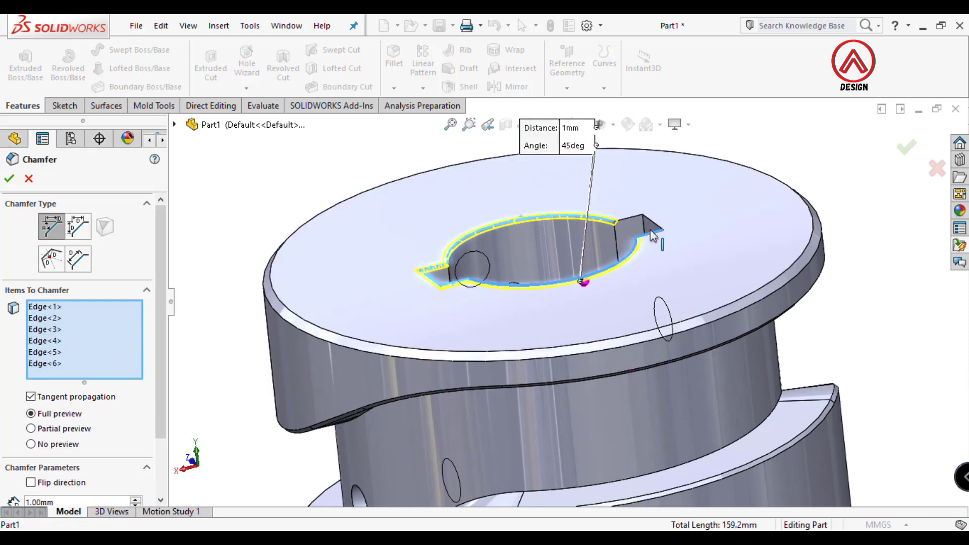
{"action": "left_click", "coordinate": [656, 220]}
- Clear the chamfer selections and orbit the part toward the top face
{"action": "scroll", "coordinate": [666, 232], "scroll_direction": "up", "scroll_amount": 2}
{"action": "scroll", "coordinate": [583, 277], "scroll_direction": "up", "scroll_amount": 2}
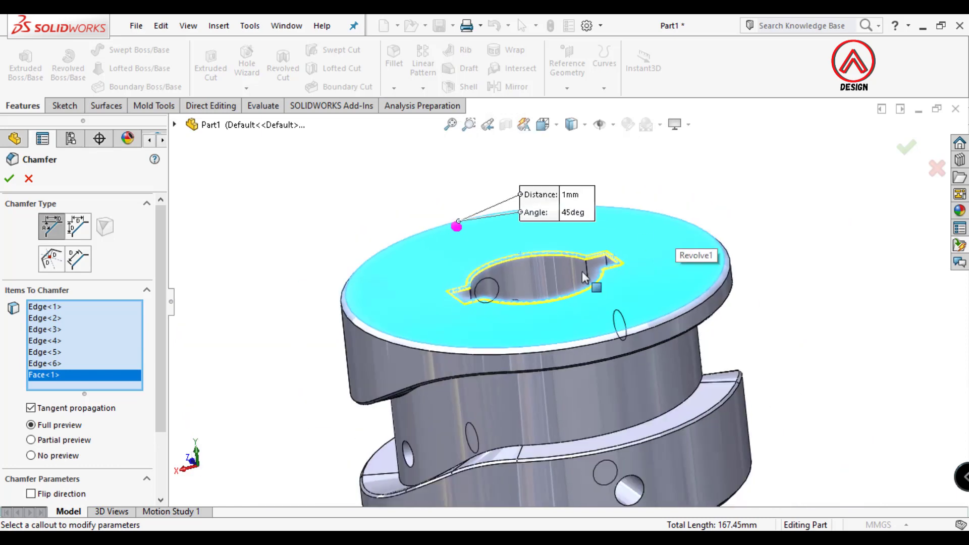
{"action": "scroll", "coordinate": [583, 277], "scroll_direction": "up", "scroll_amount": 3}
{"action": "left_click", "coordinate": [91, 343]}
{"action": "right_click", "coordinate": [101, 346]}
{"action": "left_click", "coordinate": [133, 353]}
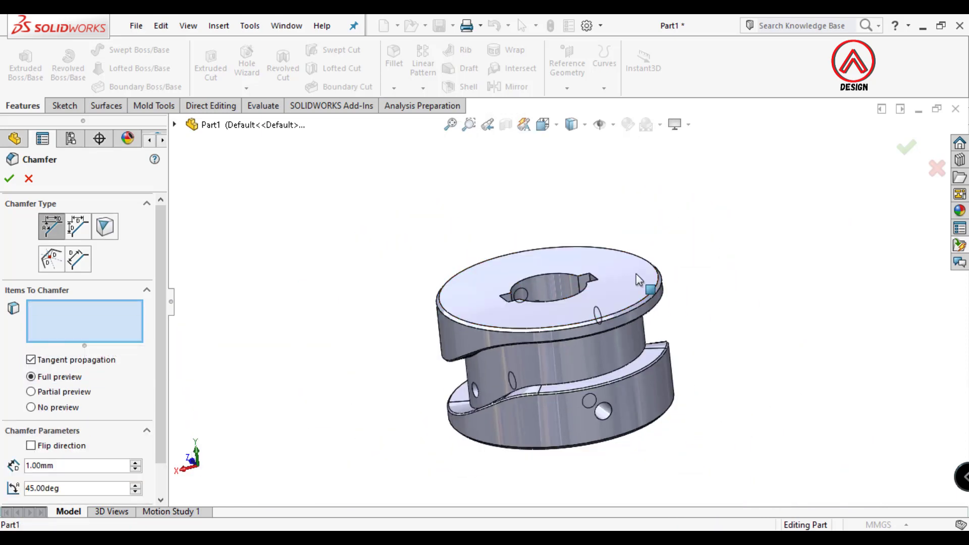
{"action": "left_click", "coordinate": [637, 279]}
{"action": "middle_click_drag", "start_coordinate": [637, 279], "coordinate": [558, 166]}
{"action": "scroll", "coordinate": [504, 282], "scroll_direction": "down", "scroll_amount": 3}
{"action": "right_click", "coordinate": [70, 310]}
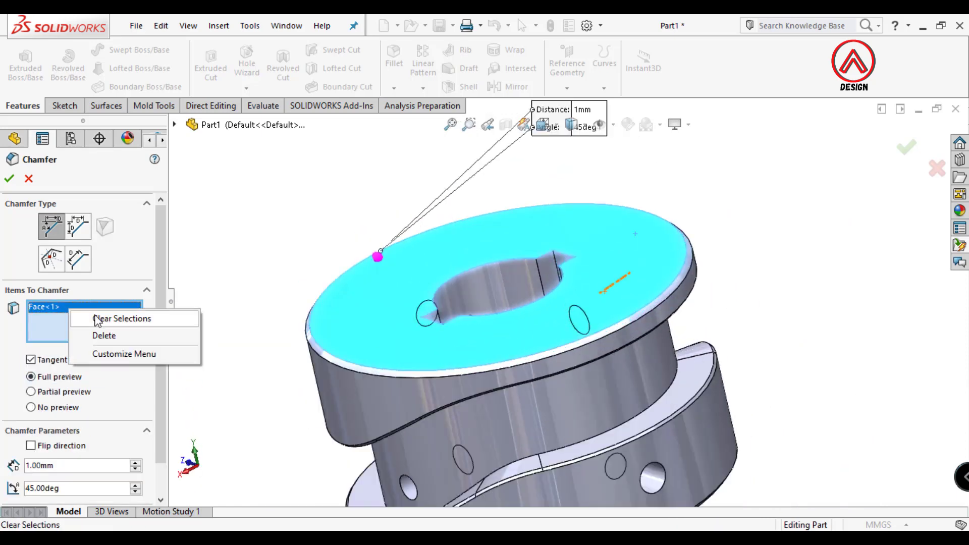
{"action": "left_click", "coordinate": [95, 319]}
{"action": "scroll", "coordinate": [591, 295], "scroll_direction": "down", "scroll_amount": 3}
- Reselect the keyway and bore edges around the keyed bore for the 1 mm chamfer
{"action": "left_click", "coordinate": [579, 246]}
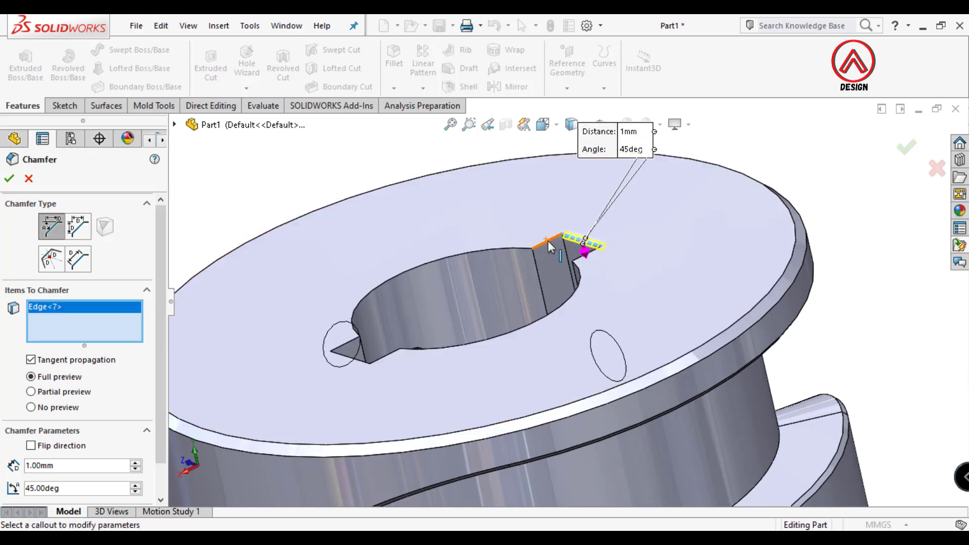
{"action": "left_click", "coordinate": [520, 248]}
{"action": "left_click", "coordinate": [347, 343]}
{"action": "left_click", "coordinate": [346, 347]}
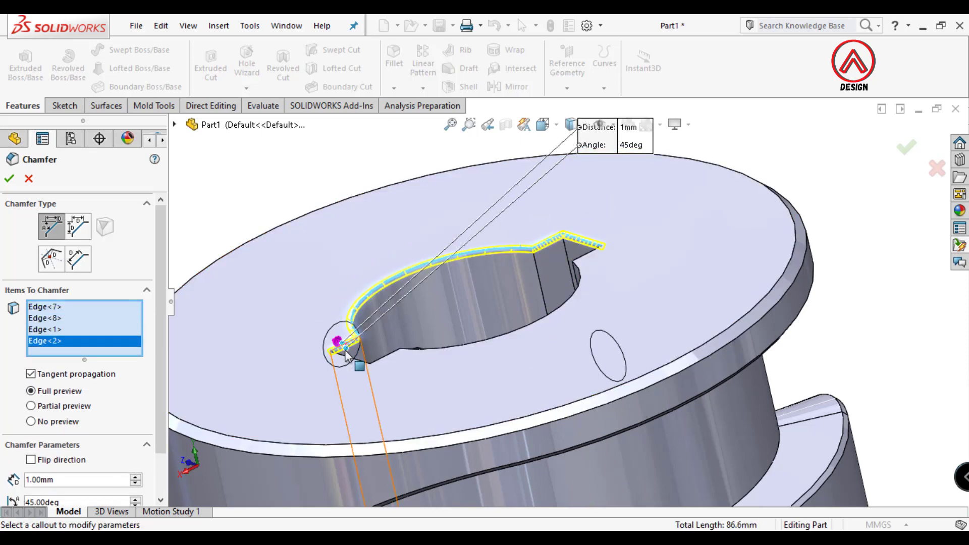
{"action": "left_click", "coordinate": [399, 353]}
{"action": "left_click", "coordinate": [579, 302]}
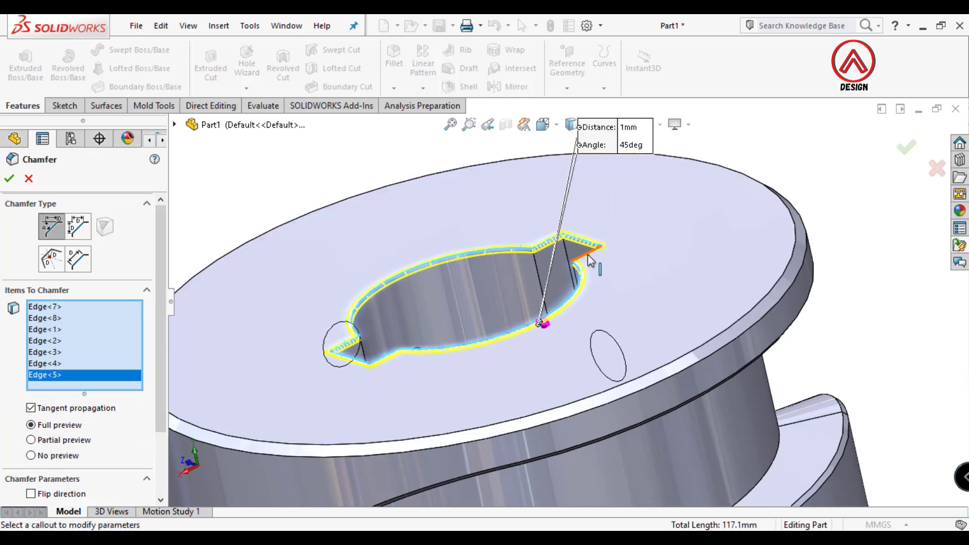
{"action": "left_click", "coordinate": [589, 260]}
- Add the remaining bore arc, keyway top, vertical and corner edges to the chamfer
{"action": "scroll", "coordinate": [590, 260], "scroll_direction": "up", "scroll_amount": 3}
{"action": "mouse_move", "coordinate": [589, 260]}
{"action": "middle_mouse_down"}
{"action": "mouse_move", "coordinate": [606, 294]}
{"action": "mouse_move", "coordinate": [567, 296]}
{"action": "middle_mouse_up"}
{"action": "left_click", "coordinate": [550, 283]}
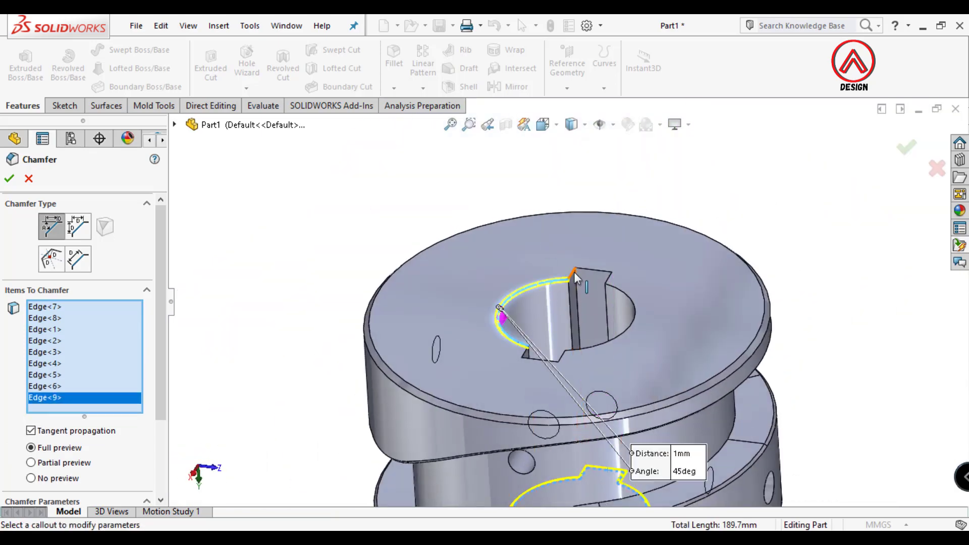
{"action": "left_click", "coordinate": [574, 272]}
{"action": "left_click", "coordinate": [617, 291]}
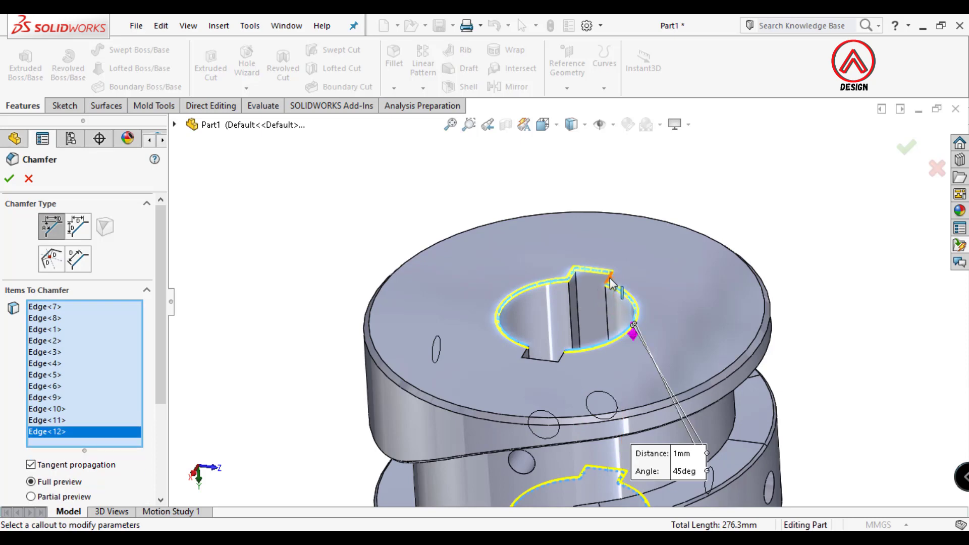
{"action": "left_click", "coordinate": [572, 376]}
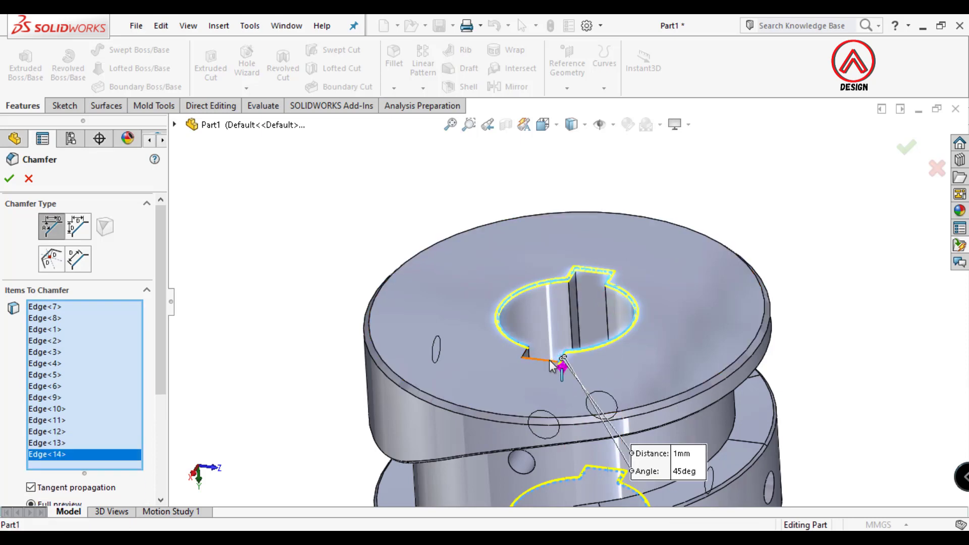
{"action": "left_click", "coordinate": [524, 357]}
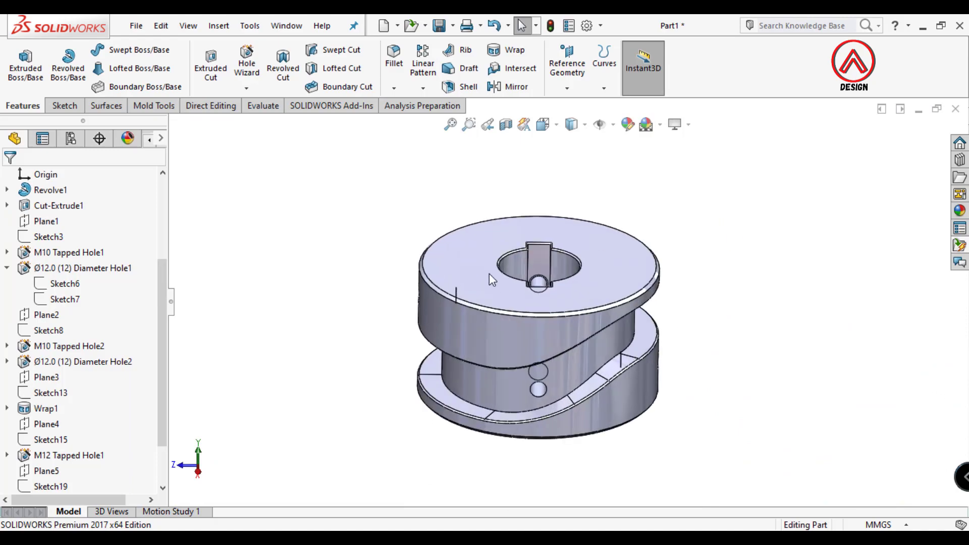
{"action": "mouse_move", "coordinate": [492, 280]}
{"action": "middle_mouse_down"}
{"action": "mouse_move", "coordinate": [385, 300]}
{"action": "mouse_move", "coordinate": [657, 240]}
{"action": "mouse_move", "coordinate": [959, 196]}
{"action": "mouse_move", "coordinate": [755, 151]}
{"action": "mouse_move", "coordinate": [757, 190]}
{"action": "mouse_move", "coordinate": [669, 226]}
{"action": "mouse_move", "coordinate": [817, 214]}
{"action": "mouse_move", "coordinate": [731, 467]}
{"action": "middle_mouse_up"}
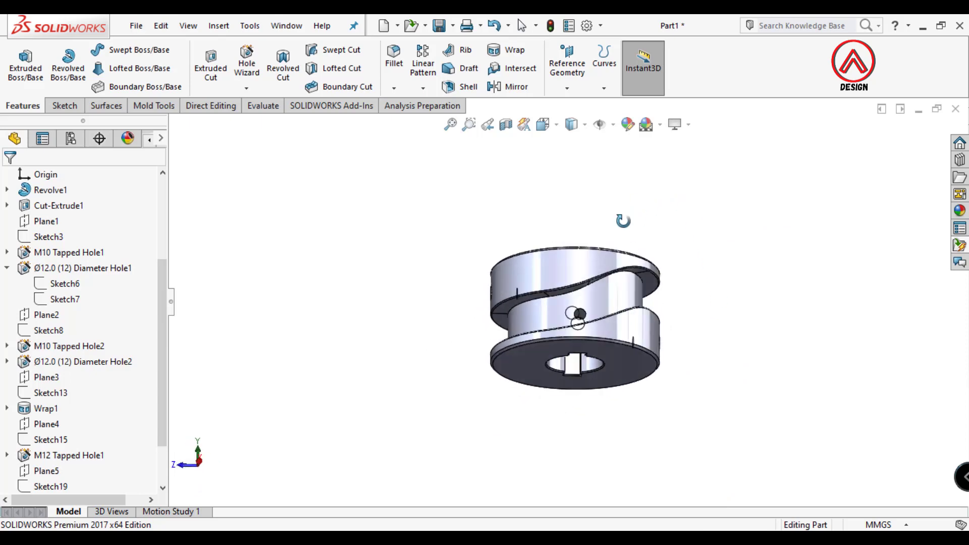
{"action": "middle_click_drag", "start_coordinate": [608, 288], "coordinate": [572, 294]}
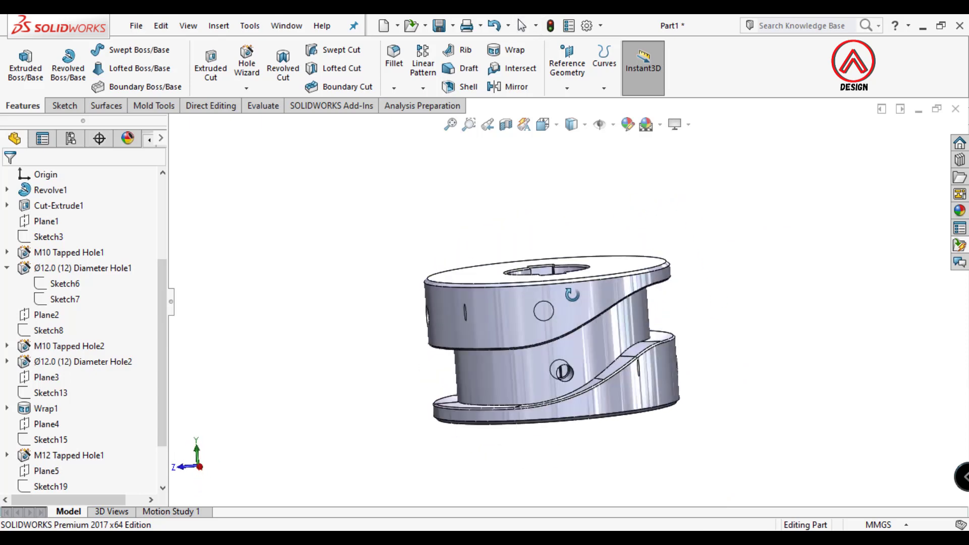